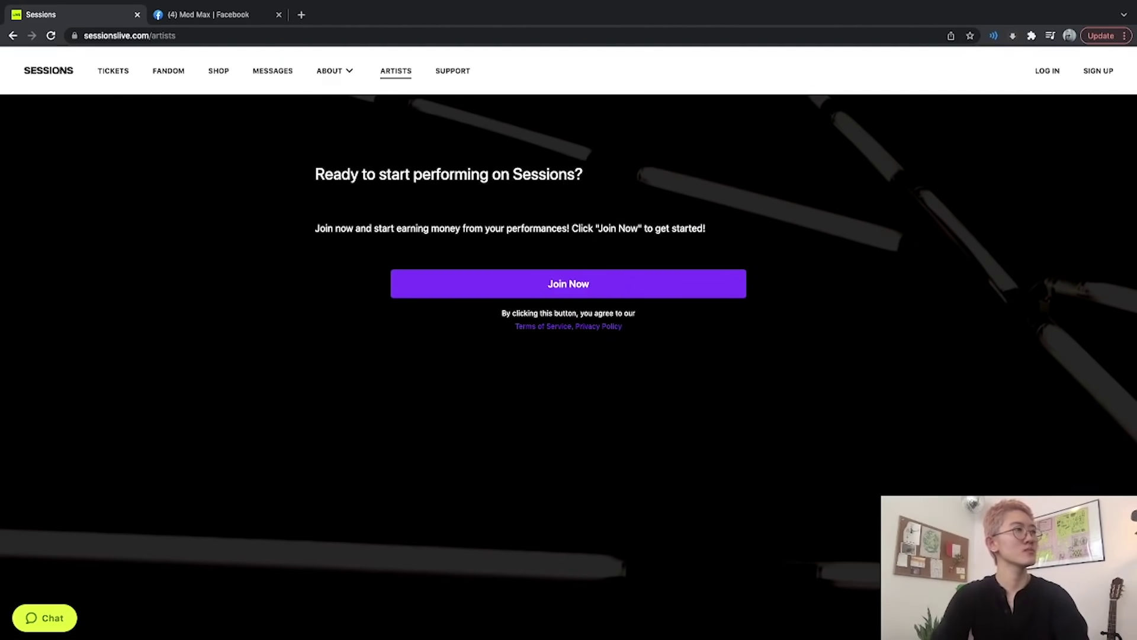
Join Sessions as an artist with an email address and a password of 8+ characters.
{"action": "left_click", "coordinate": [569, 284]}
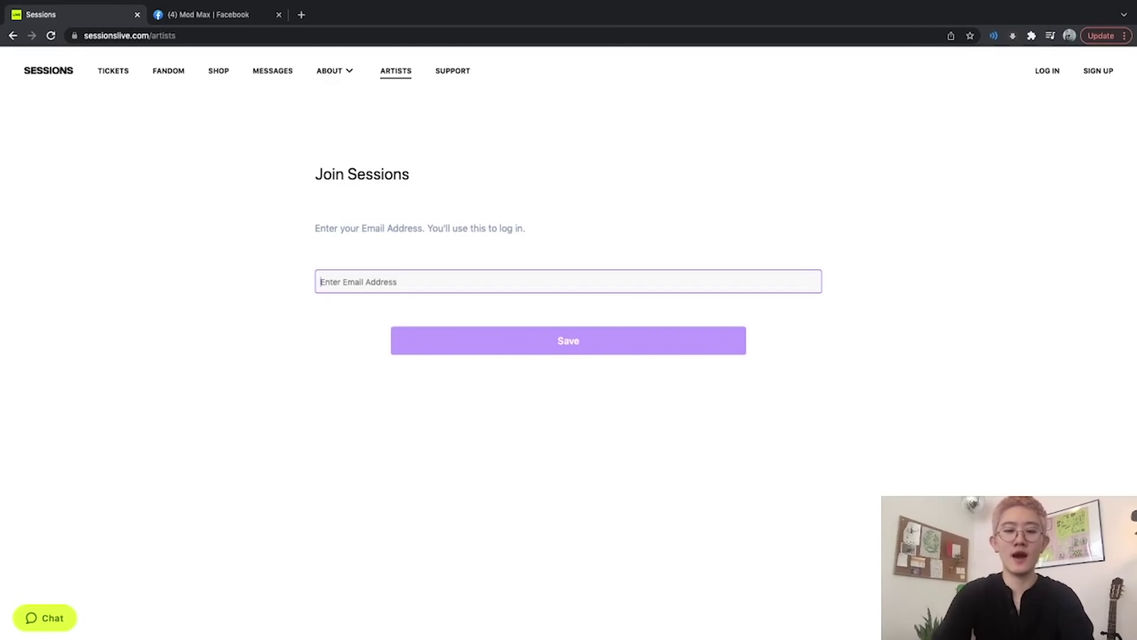
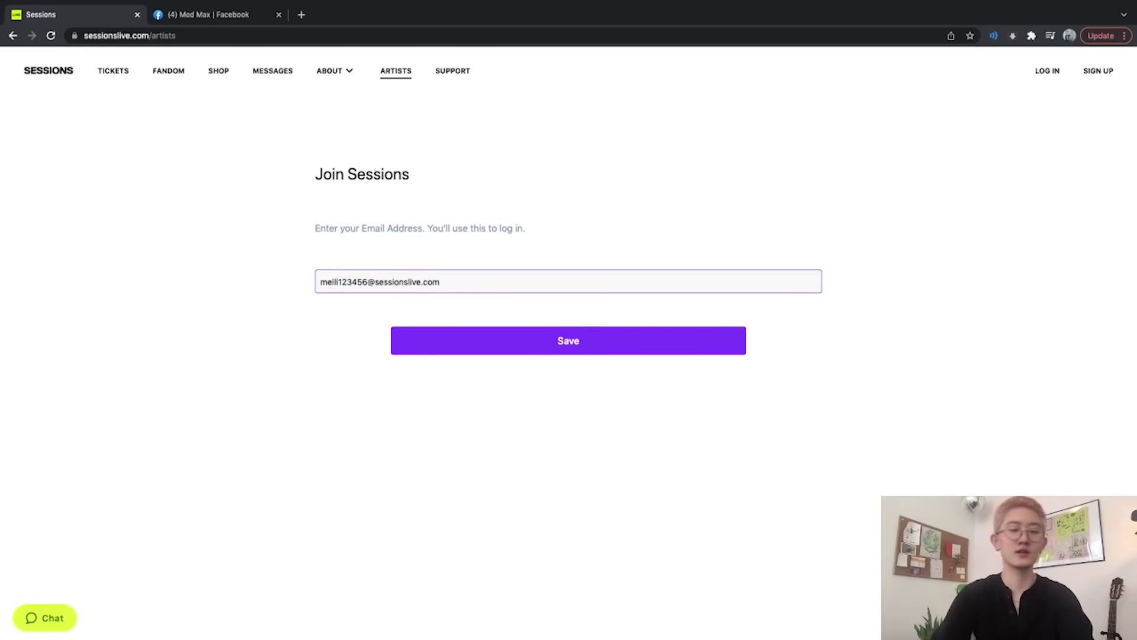
{"action": "key", "text": "Tab"}
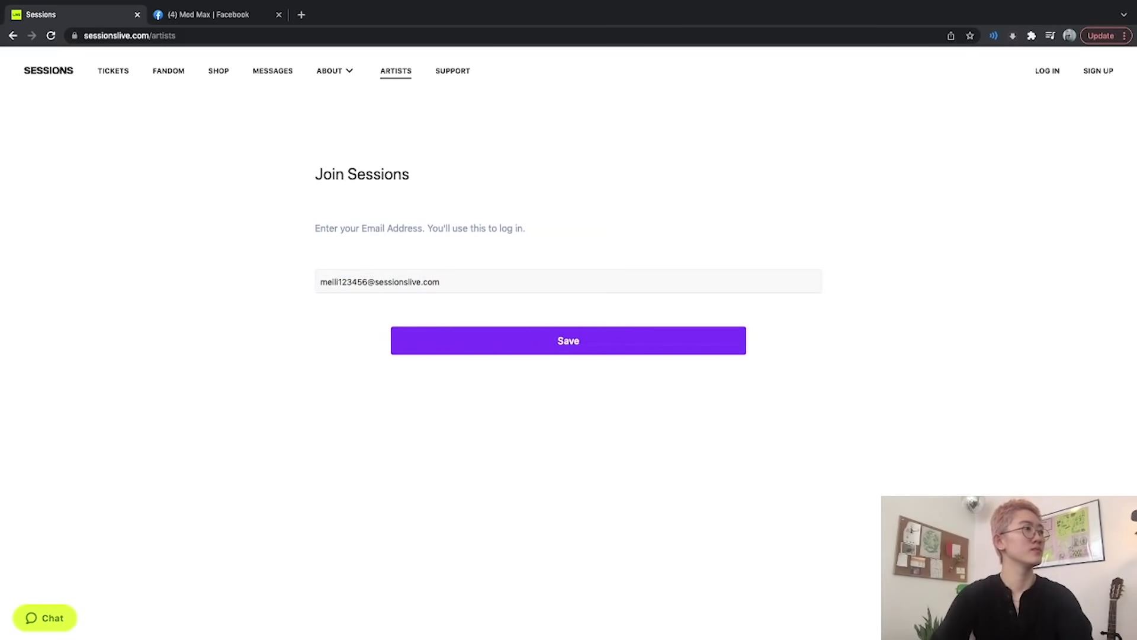
{"action": "key", "text": "Return"}
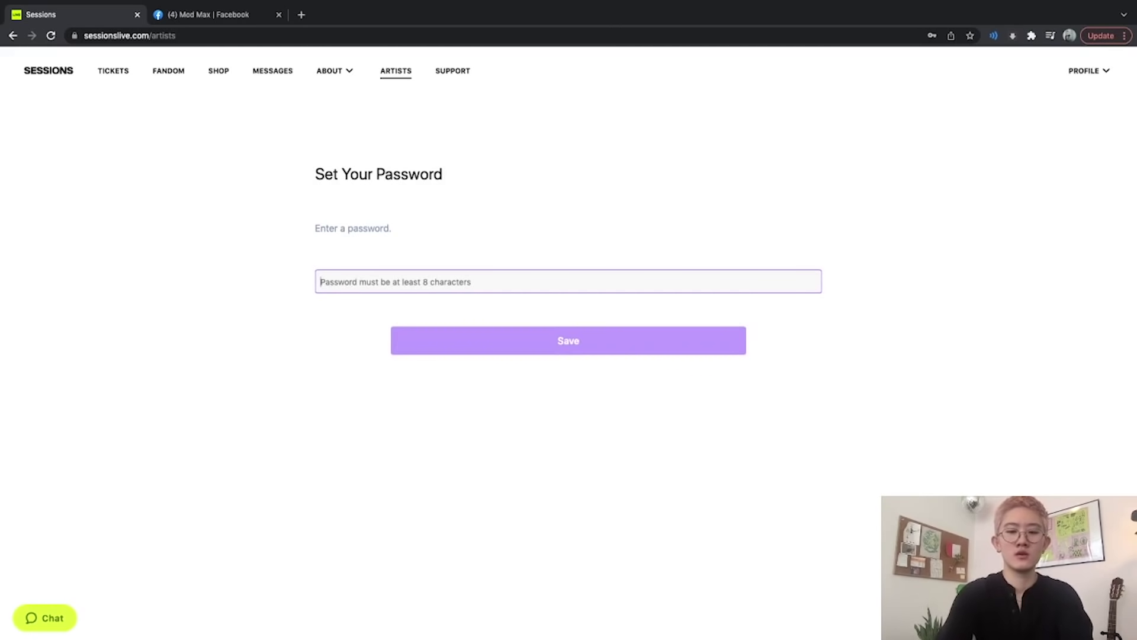
{"action": "type", "text": "************"}
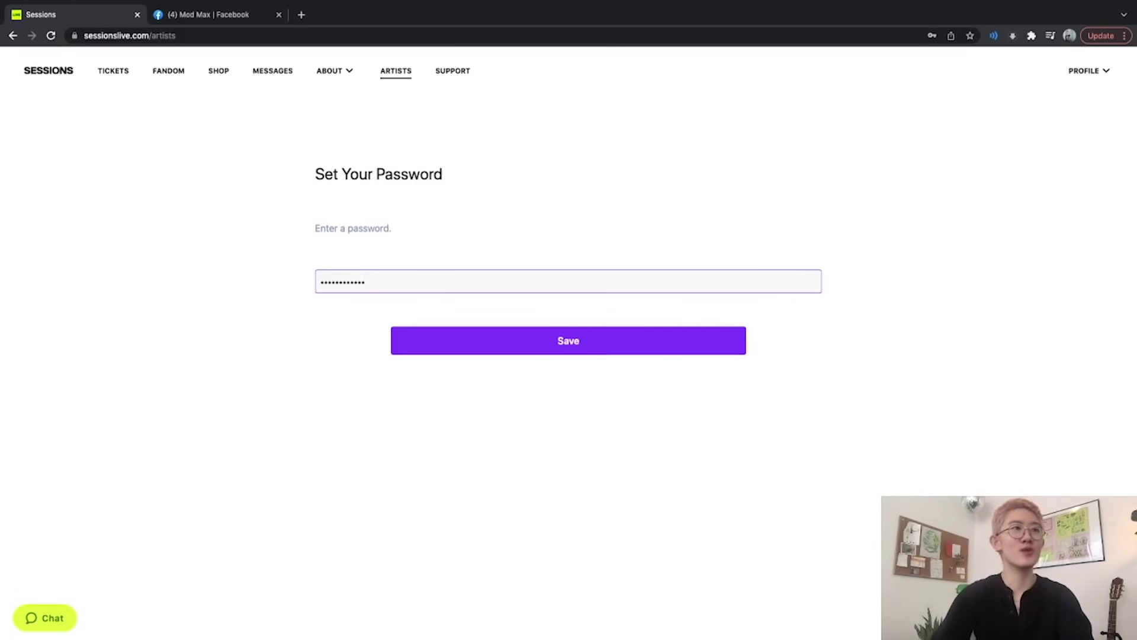
{"action": "key", "text": "Return"}
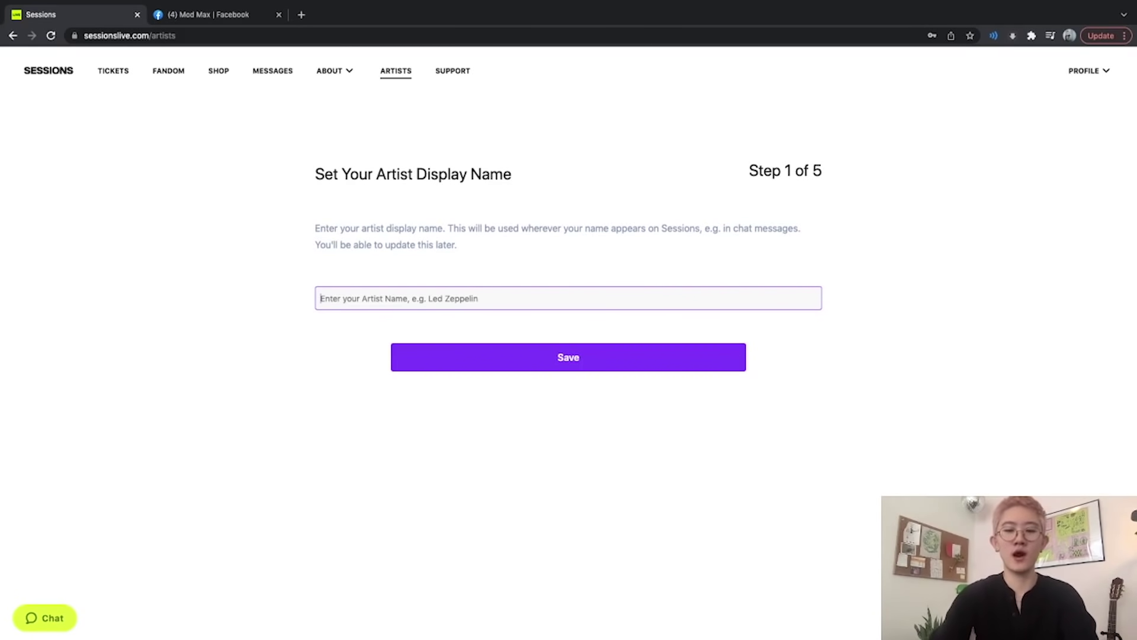
Save the artist display name, then United States as country plus a contact phone number.
{"action": "type", "text": "DJ Meili"}
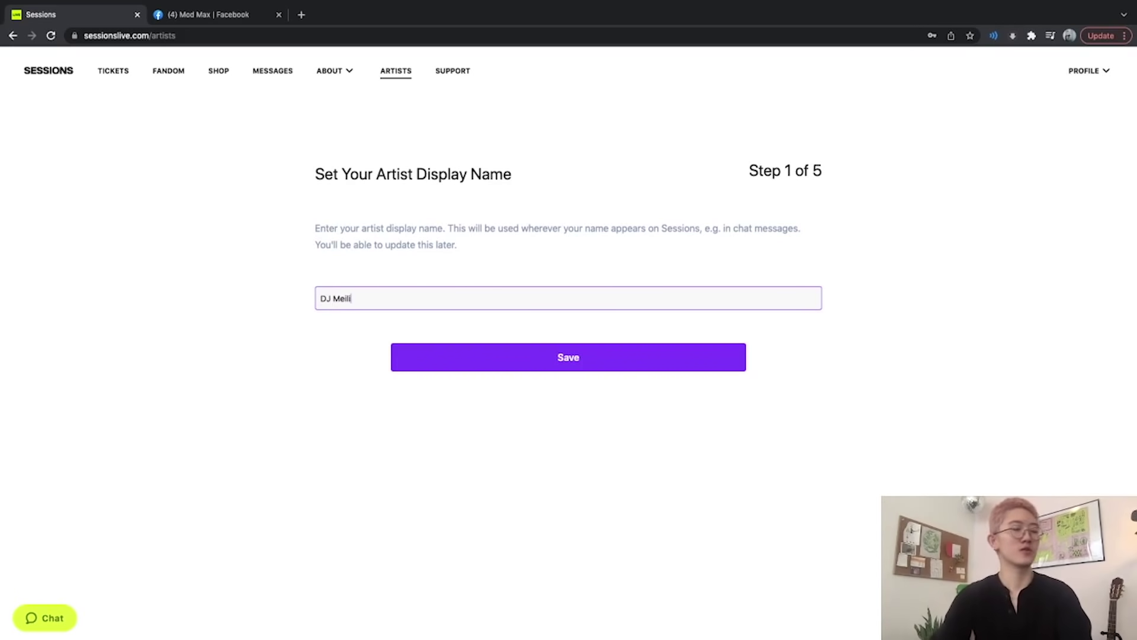
{"action": "key", "text": "Return"}
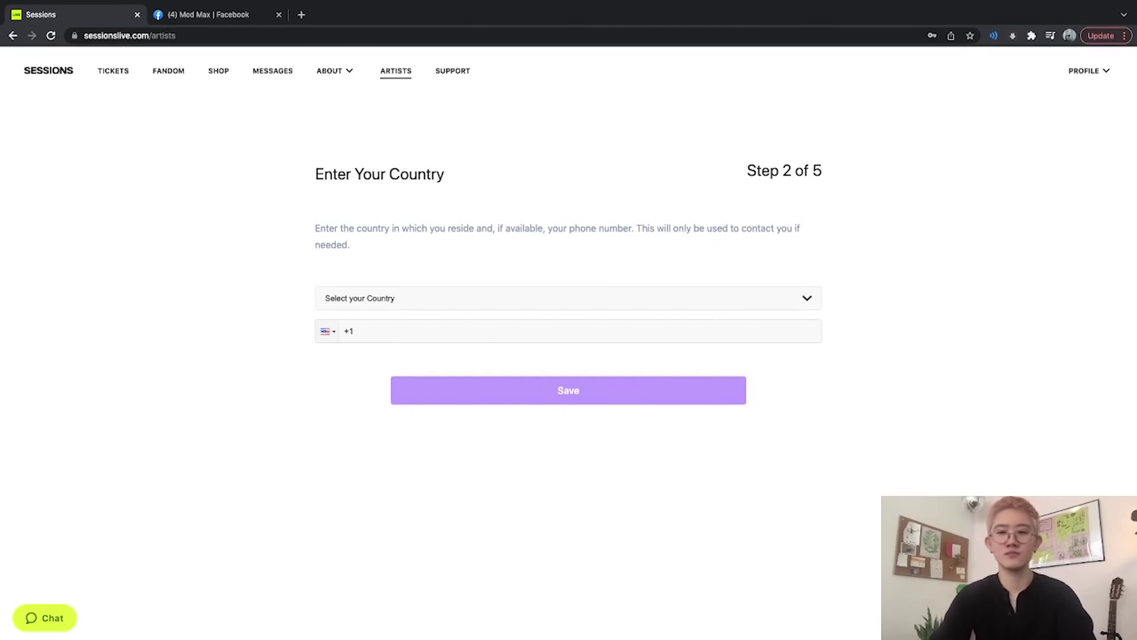
{"action": "left_click", "coordinate": [349, 298]}
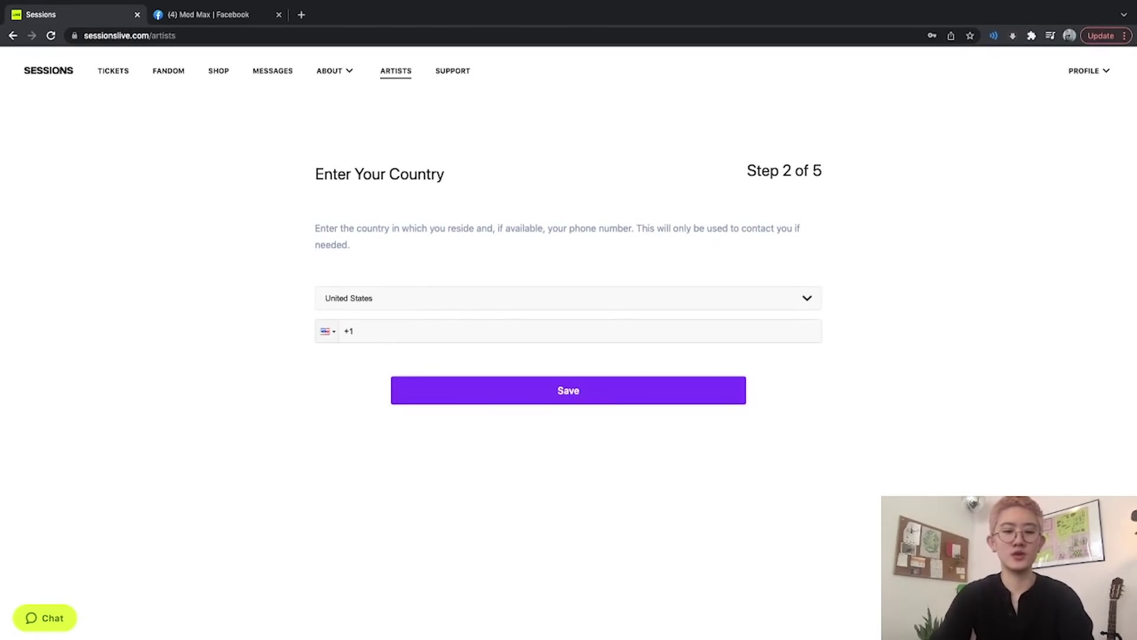
{"action": "left_click", "coordinate": [354, 331]}
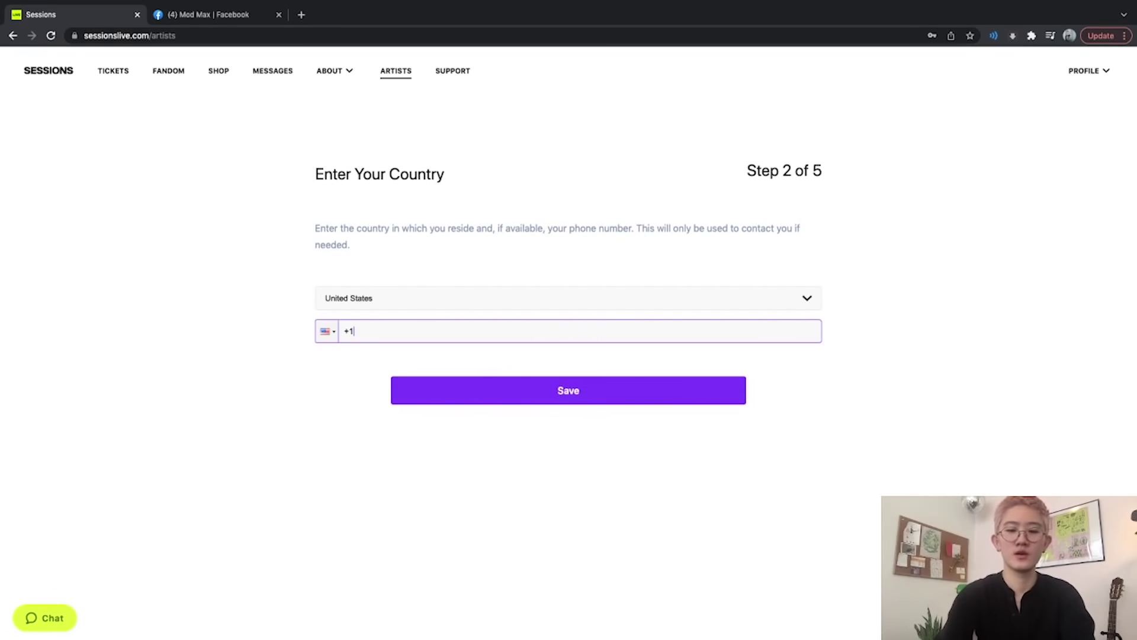
{"action": "type", "text": "234) 567"}
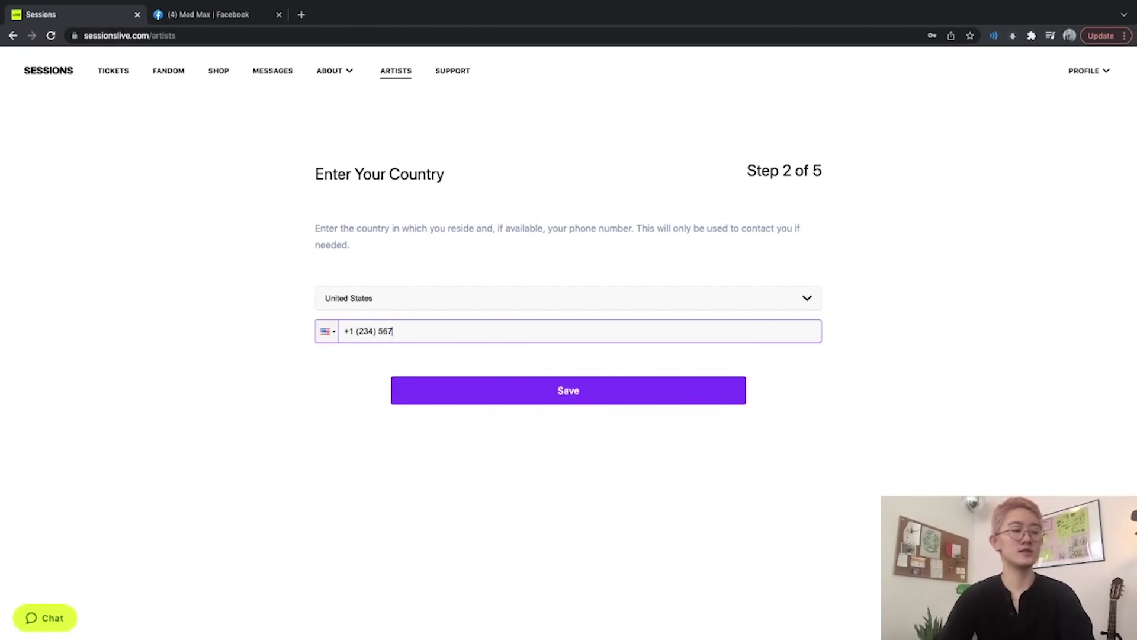
{"action": "type", "text": "-8910"}
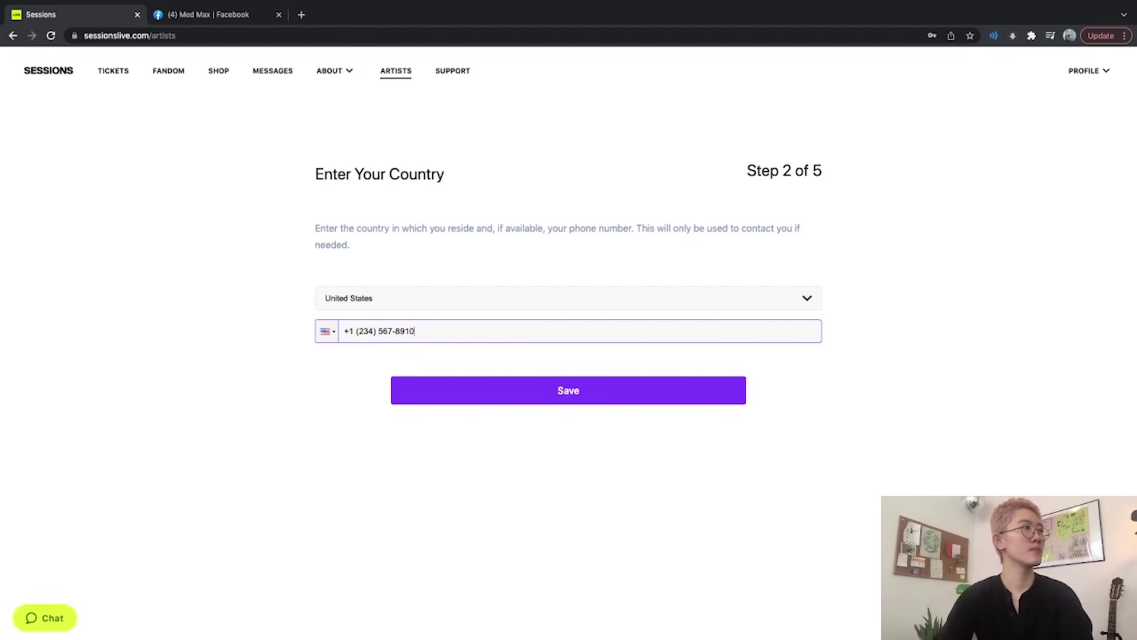
{"action": "key", "text": "Return"}
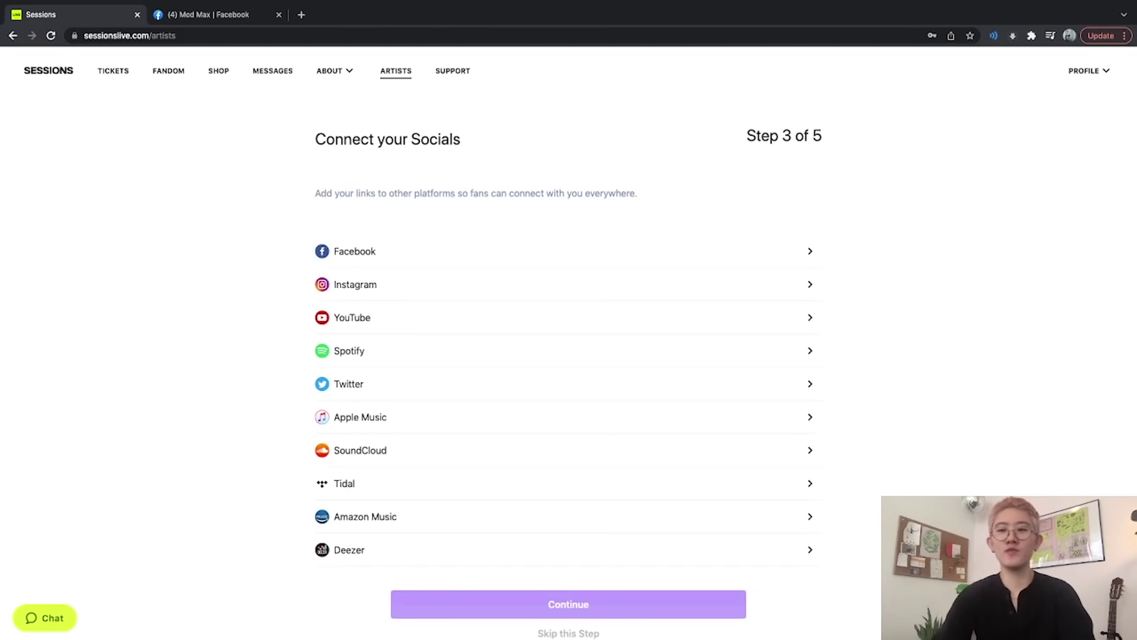
Copy the profile path from the Facebook profile page's address bar.
{"action": "scroll", "coordinate": [569, 355], "scroll_direction": "down", "scroll_amount": 1}
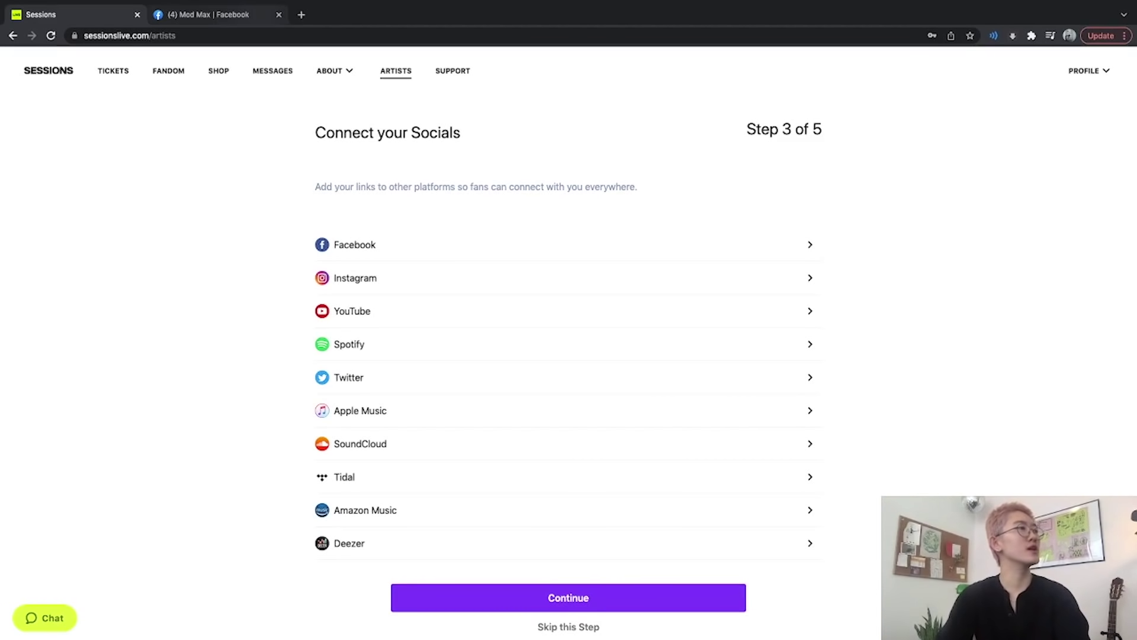
{"action": "key", "text": "ctrl+Tab"}
{"action": "key", "text": "Return"}
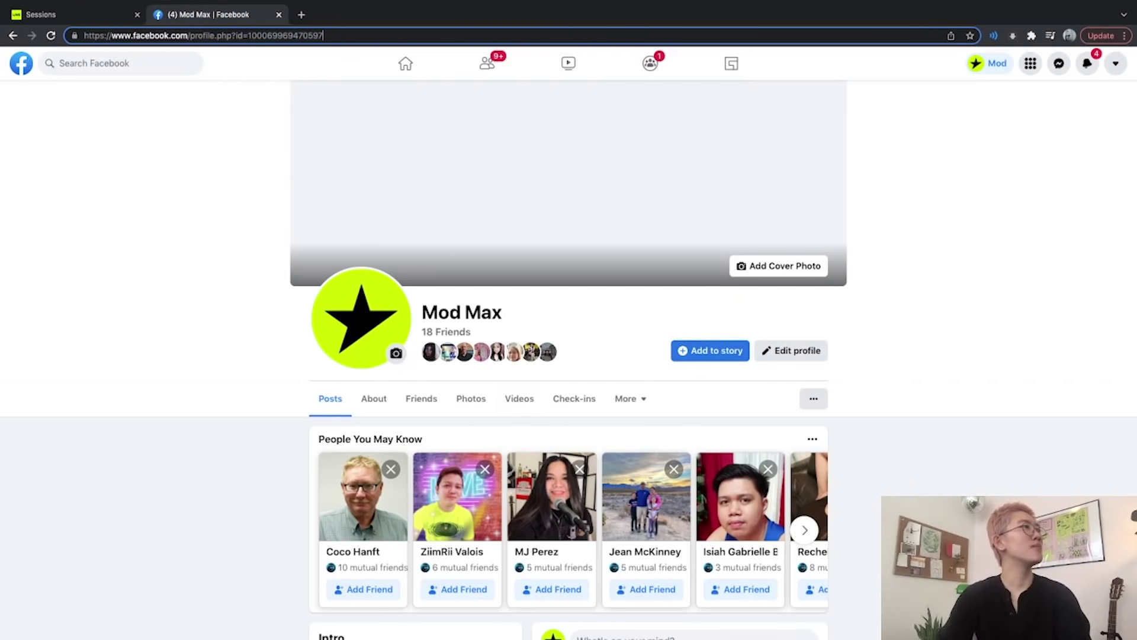
{"action": "left_click_drag", "start_coordinate": [190, 35], "coordinate": [324, 36]}
{"action": "key", "text": "super+c"}
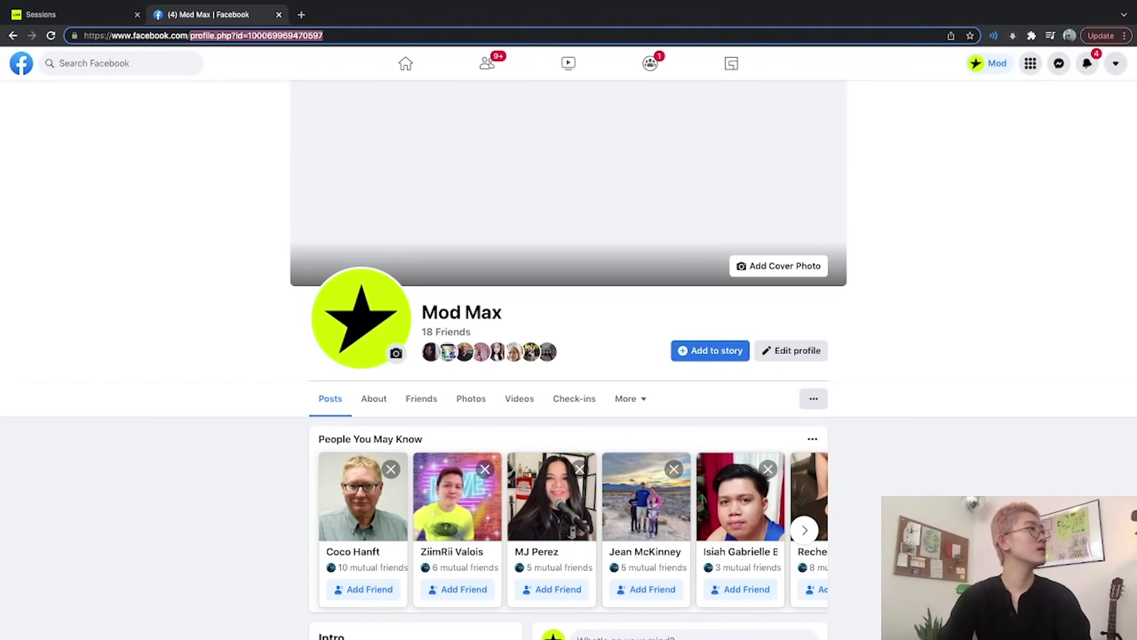
{"action": "key", "text": "ctrl+shift+Tab"}
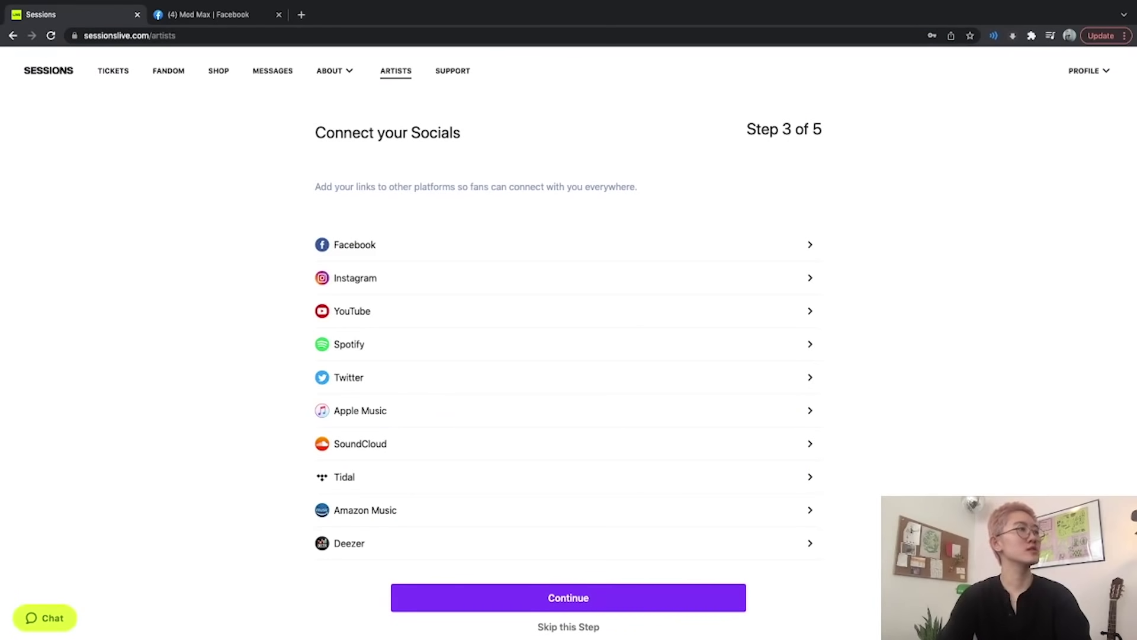
Paste the path after facebook.com/ as the Facebook link and continue to the genres step.
{"action": "left_click", "coordinate": [355, 245]}
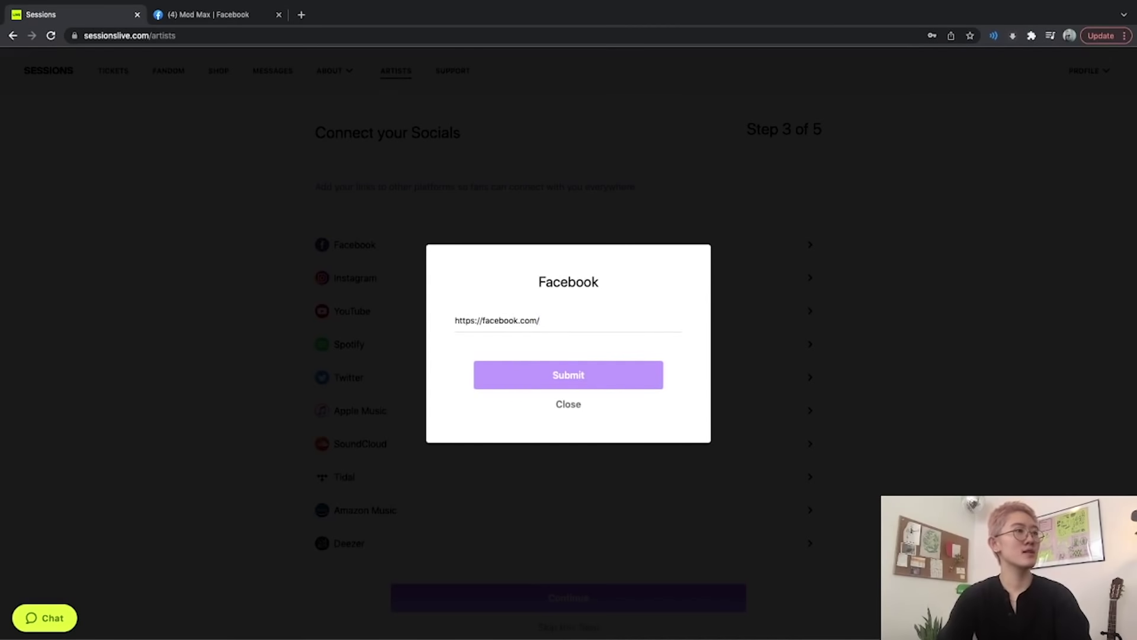
{"action": "key", "text": "super+v"}
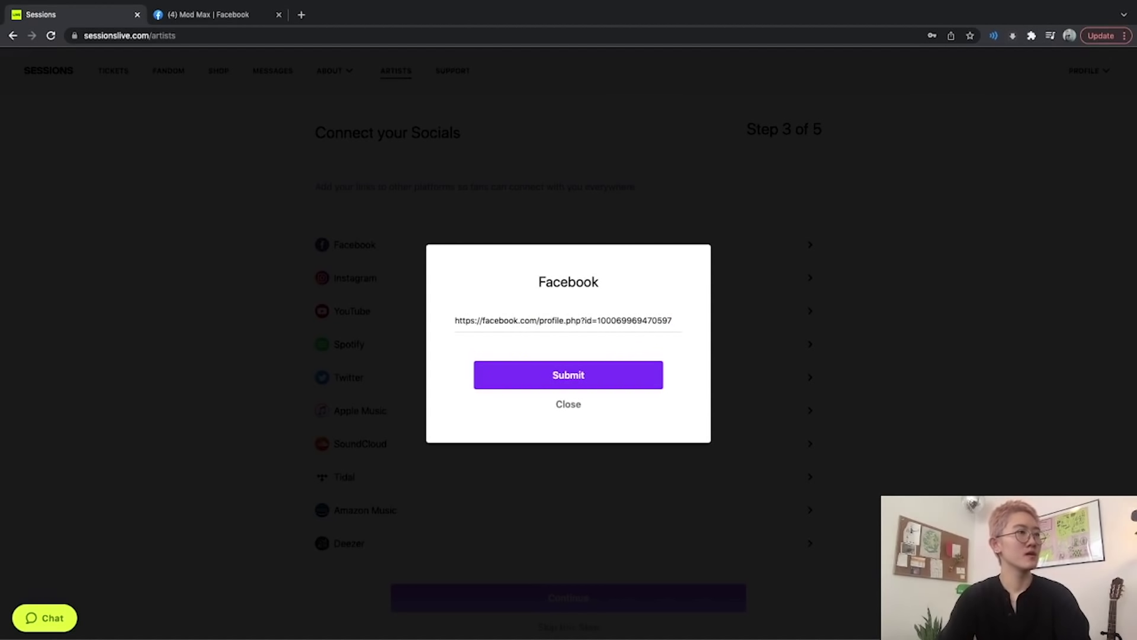
{"action": "key", "text": "Return"}
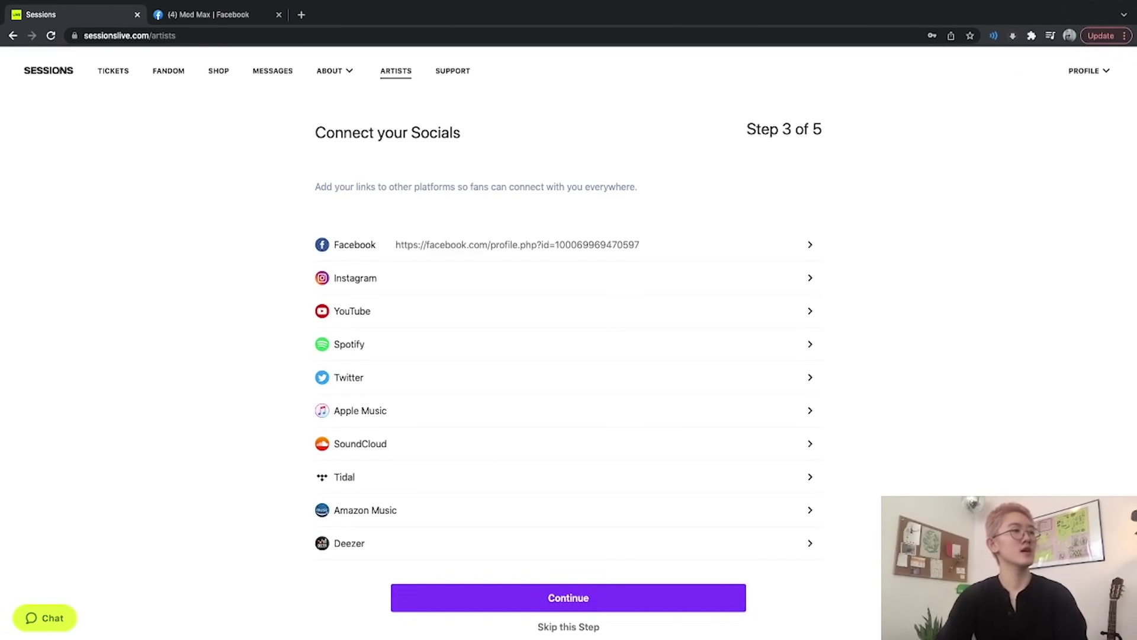
{"action": "scroll", "coordinate": [569, 355], "scroll_direction": "down", "scroll_amount": 1}
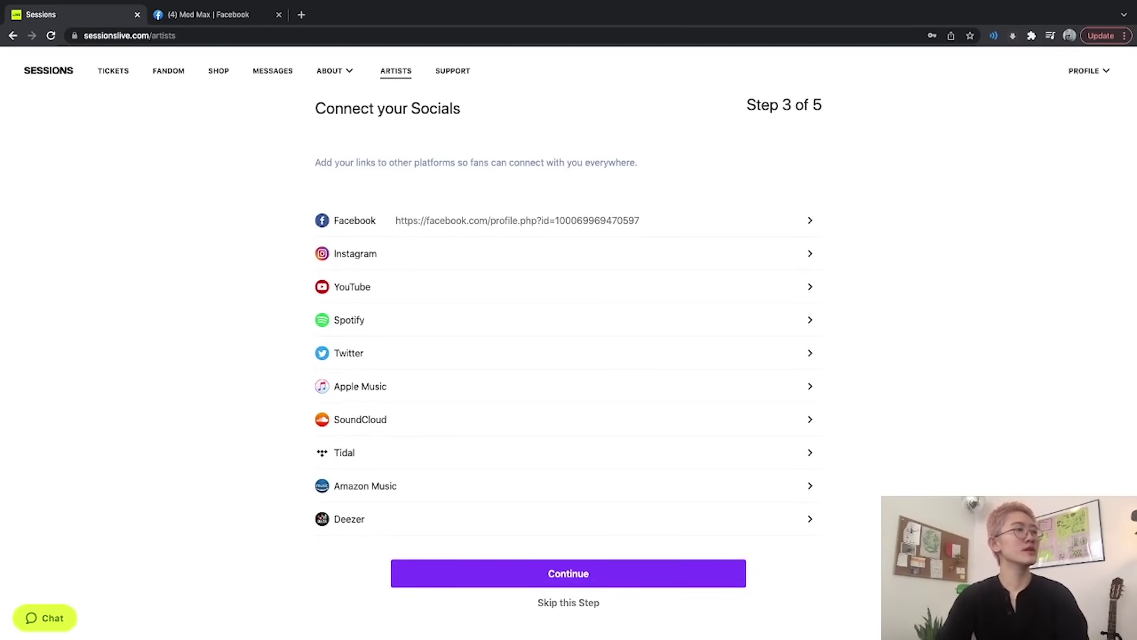
{"action": "left_click", "coordinate": [568, 573]}
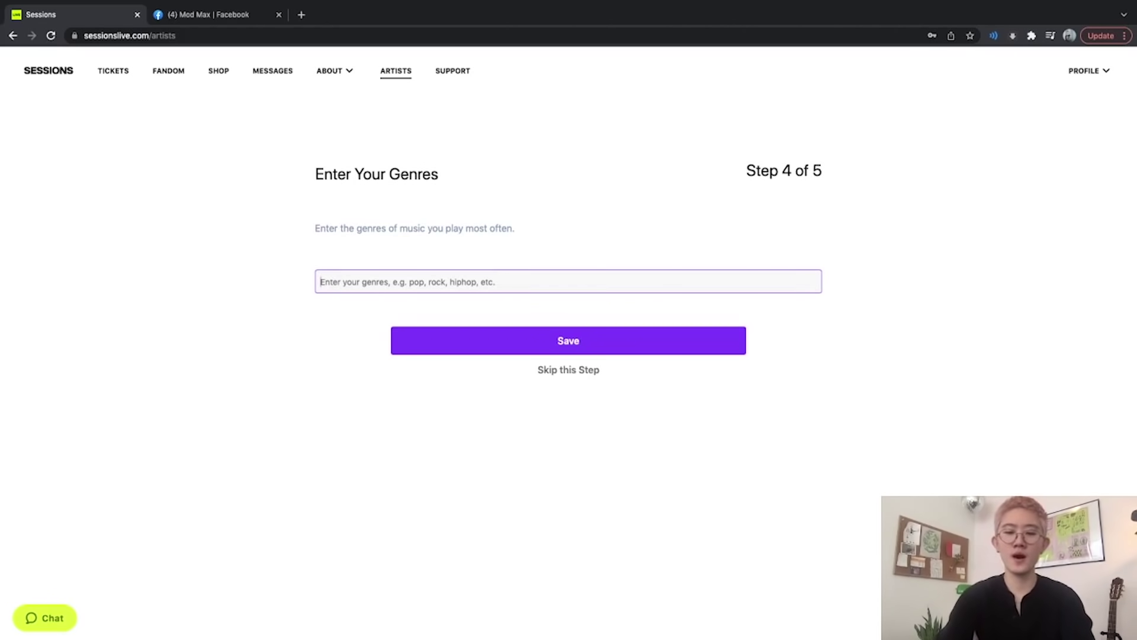
Enter genres pop, jazz, techno, classical, hiphop and referrer 'My Mom' to finish sign-up.
{"action": "type", "text": "pop"}
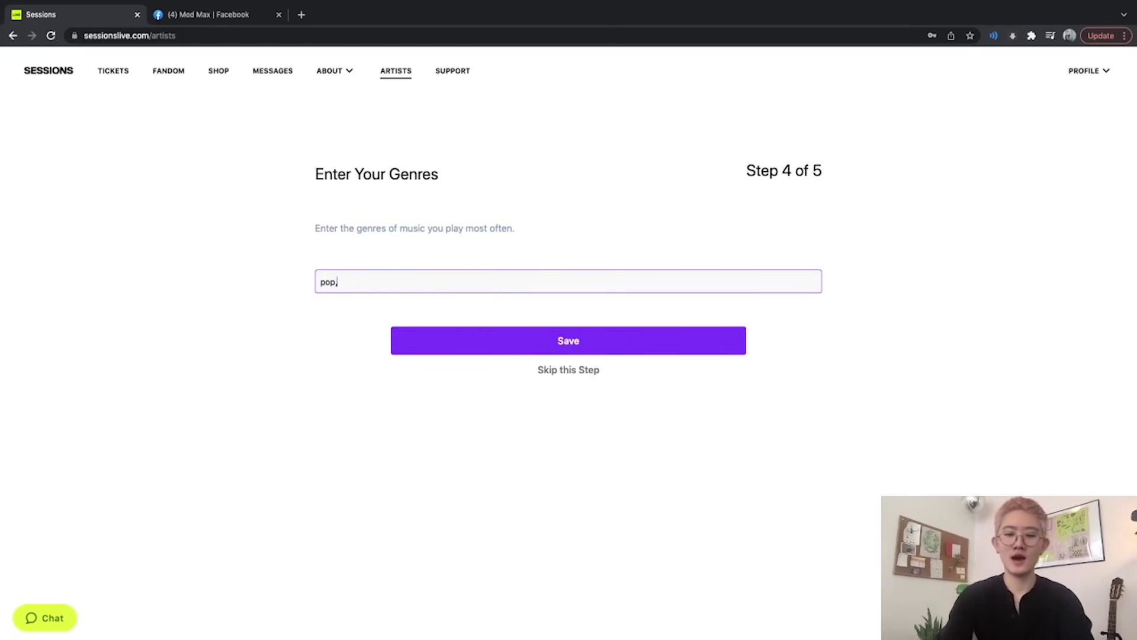
{"action": "type", "text": ", jazz"}
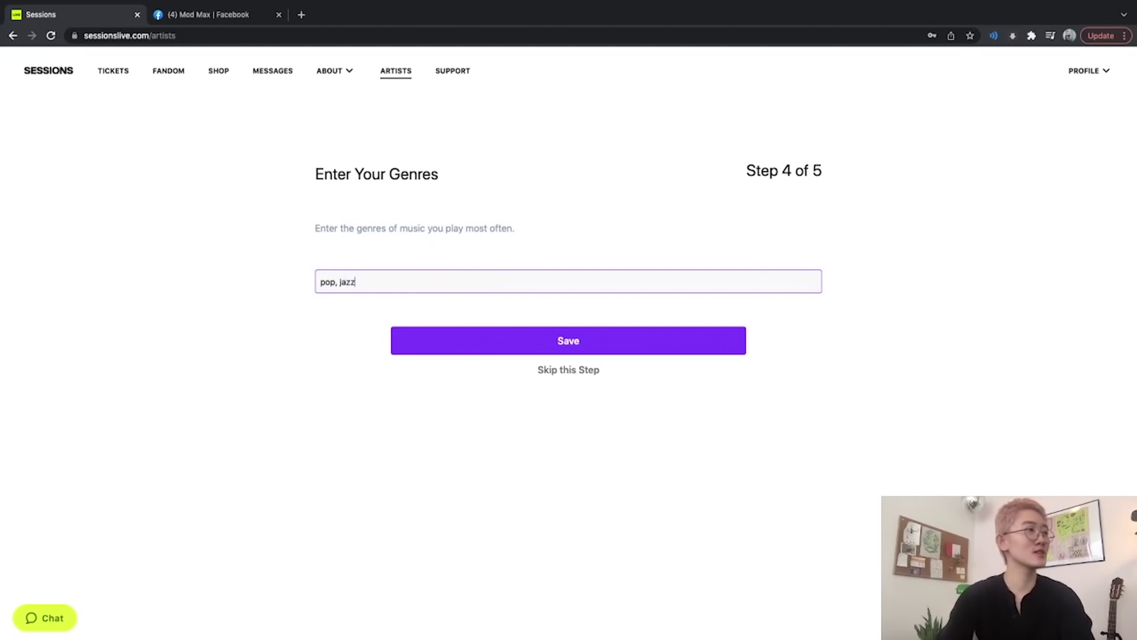
{"action": "type", "text": ", techno, c"}
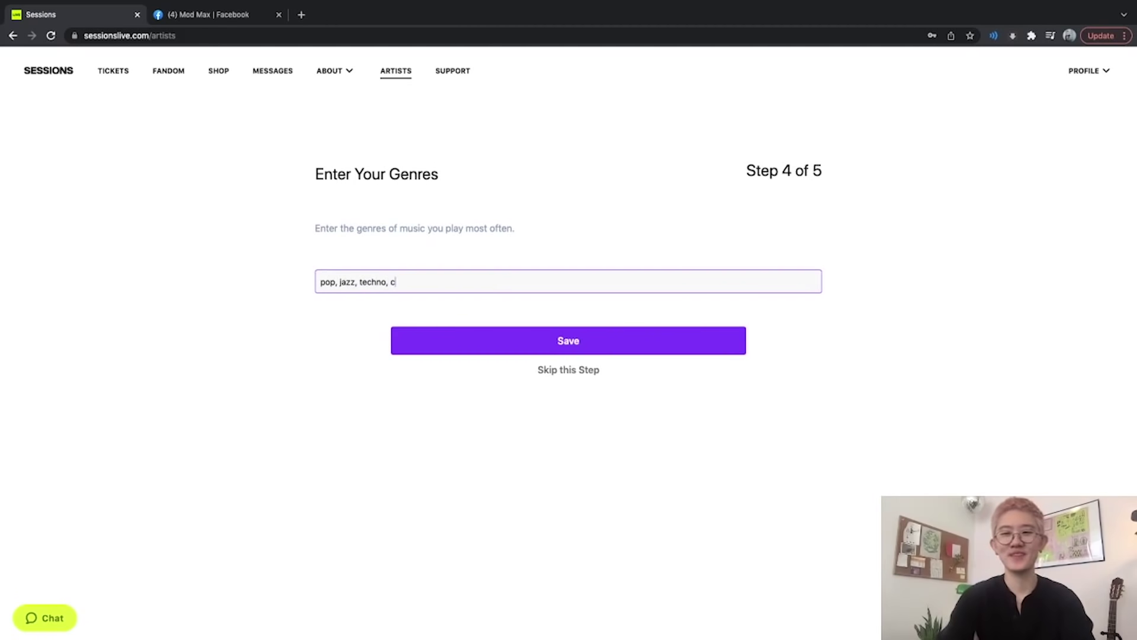
{"action": "type", "text": "lassical, hiphop"}
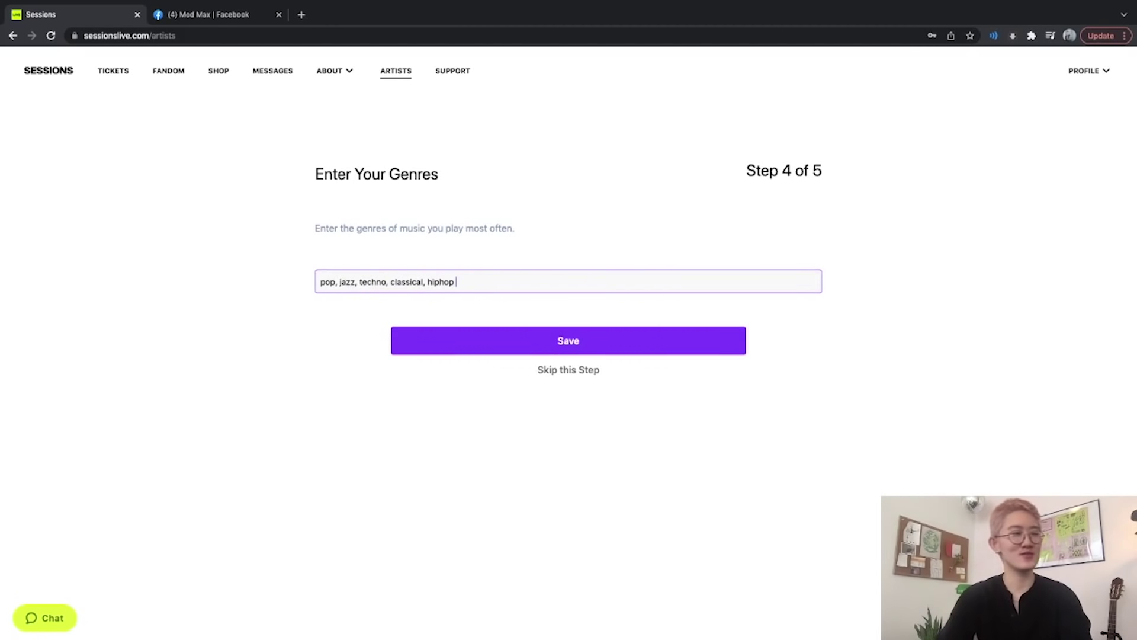
{"action": "key", "text": "Return"}
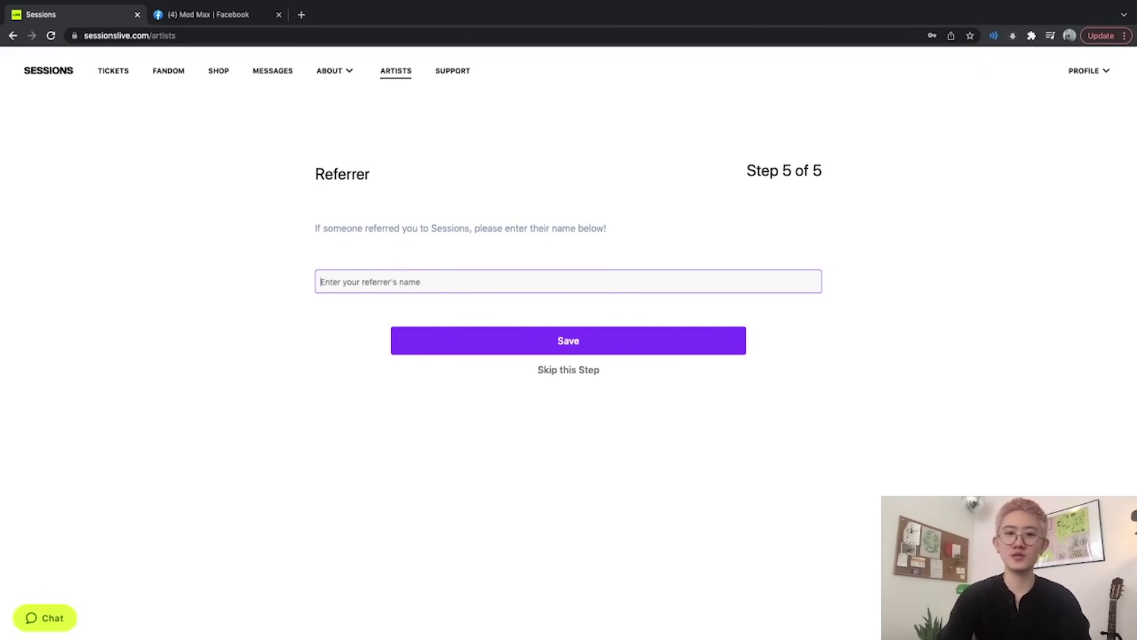
{"action": "type", "text": "My M"}
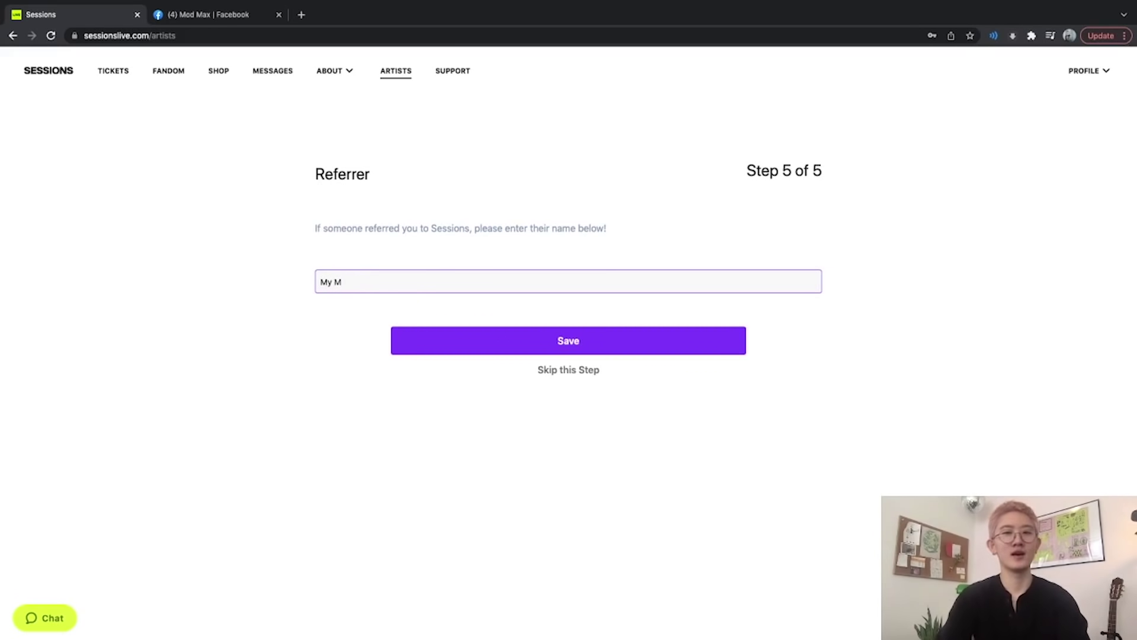
{"action": "type", "text": "om"}
{"action": "key", "text": "Tab"}
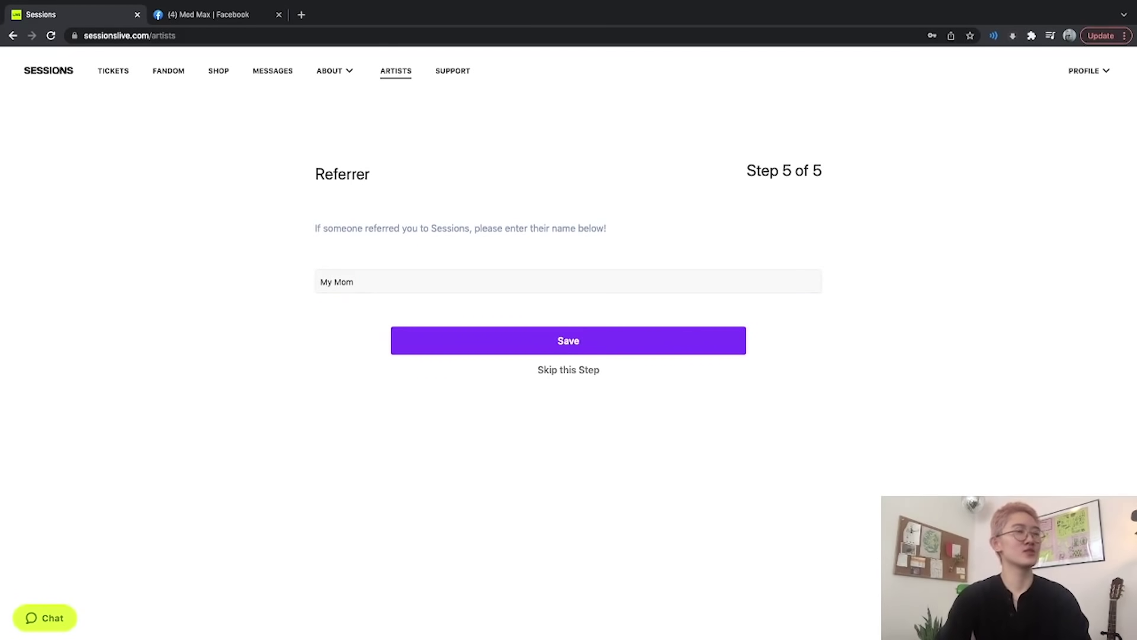
{"action": "key", "text": "Return"}
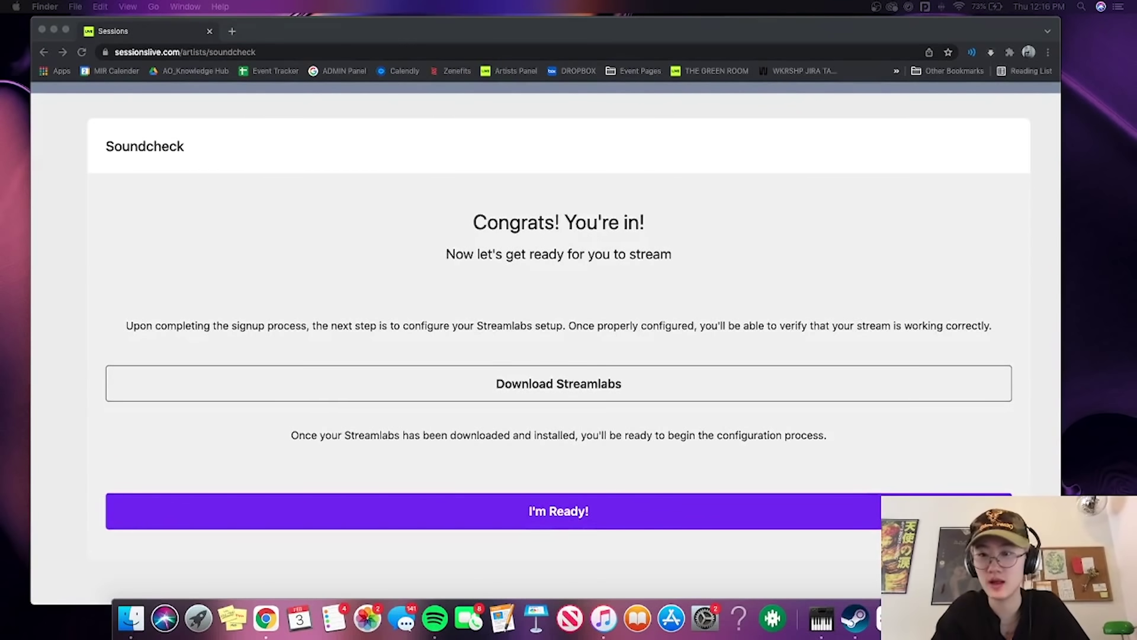
Download the Streamlabs .dmg installer from the Soundcheck page, with the browser full screen.
{"action": "scroll", "coordinate": [804, 383], "scroll_direction": "down", "scroll_amount": 2}
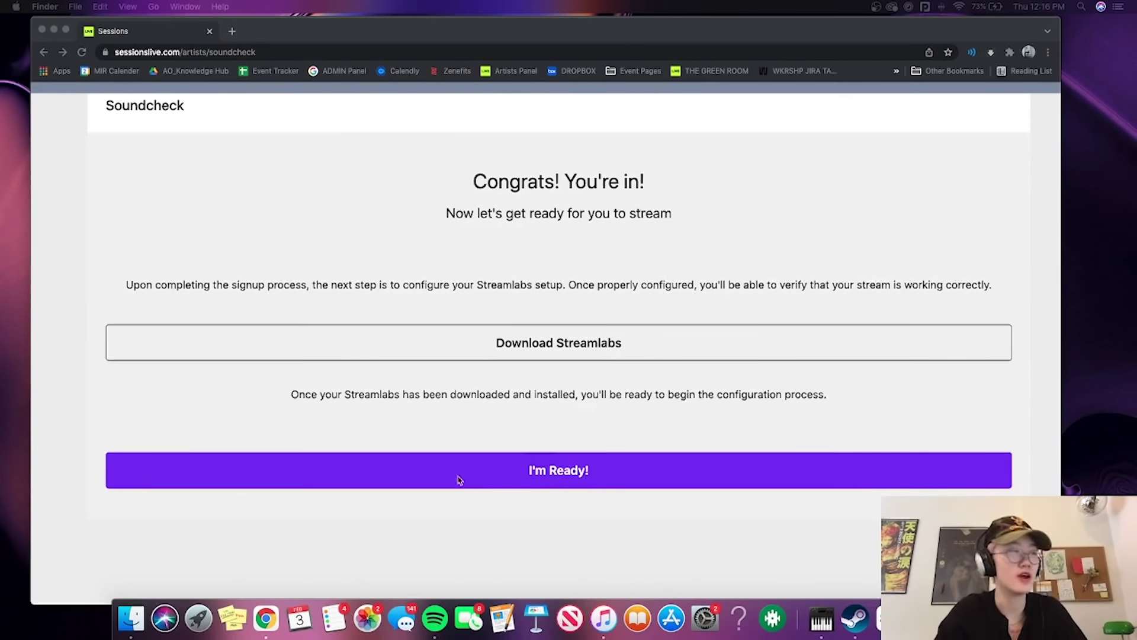
{"action": "left_click", "coordinate": [580, 348]}
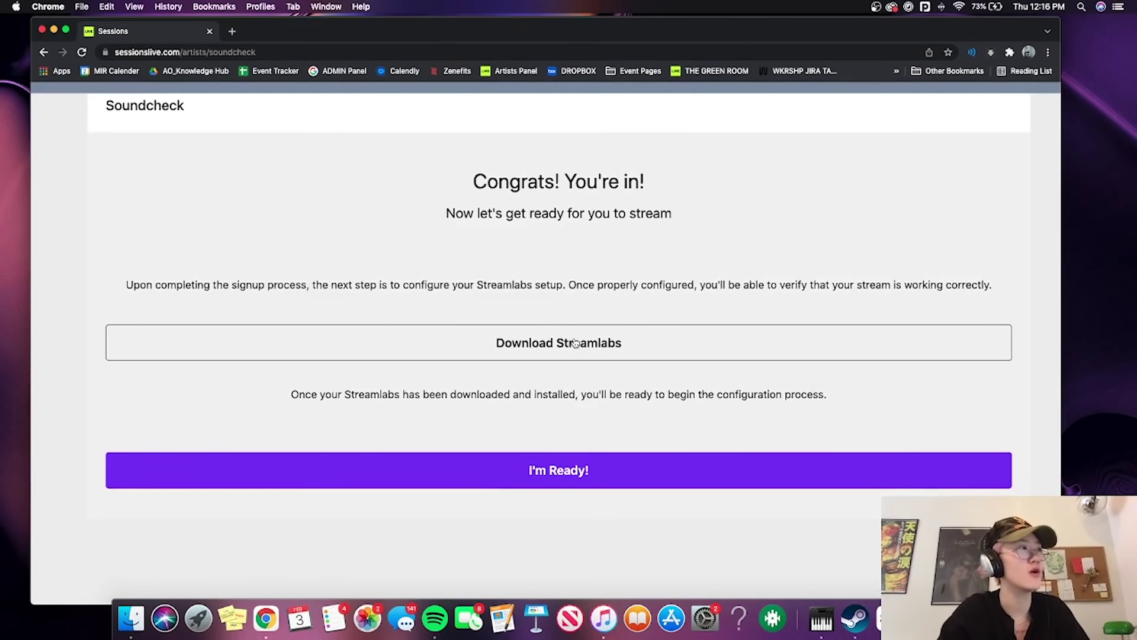
{"action": "left_click", "coordinate": [575, 343]}
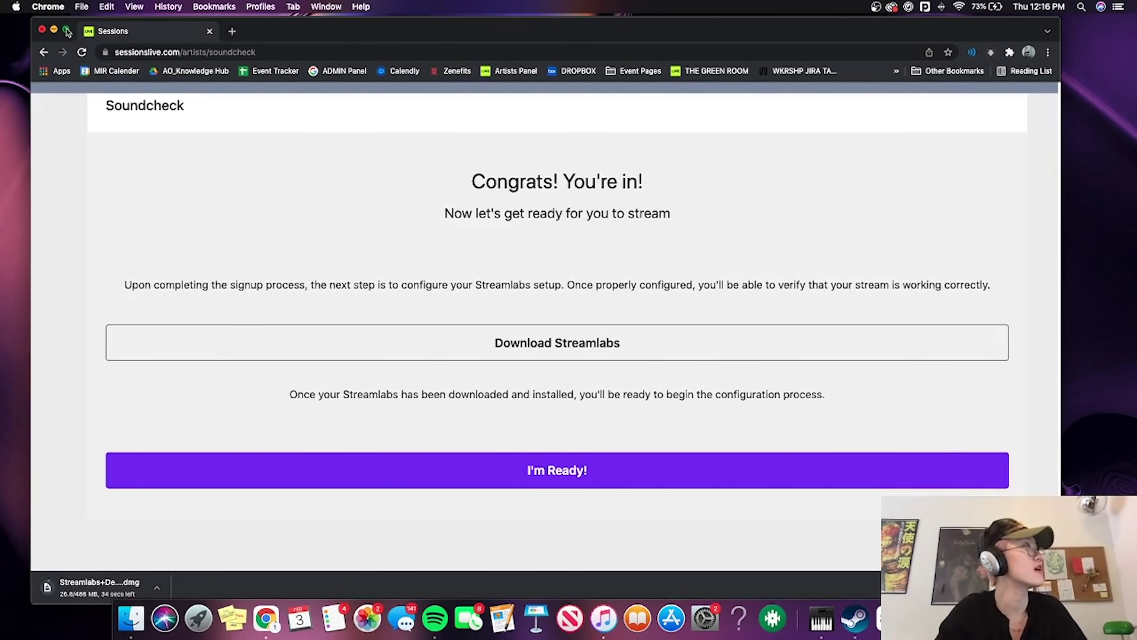
{"action": "left_click", "coordinate": [67, 30]}
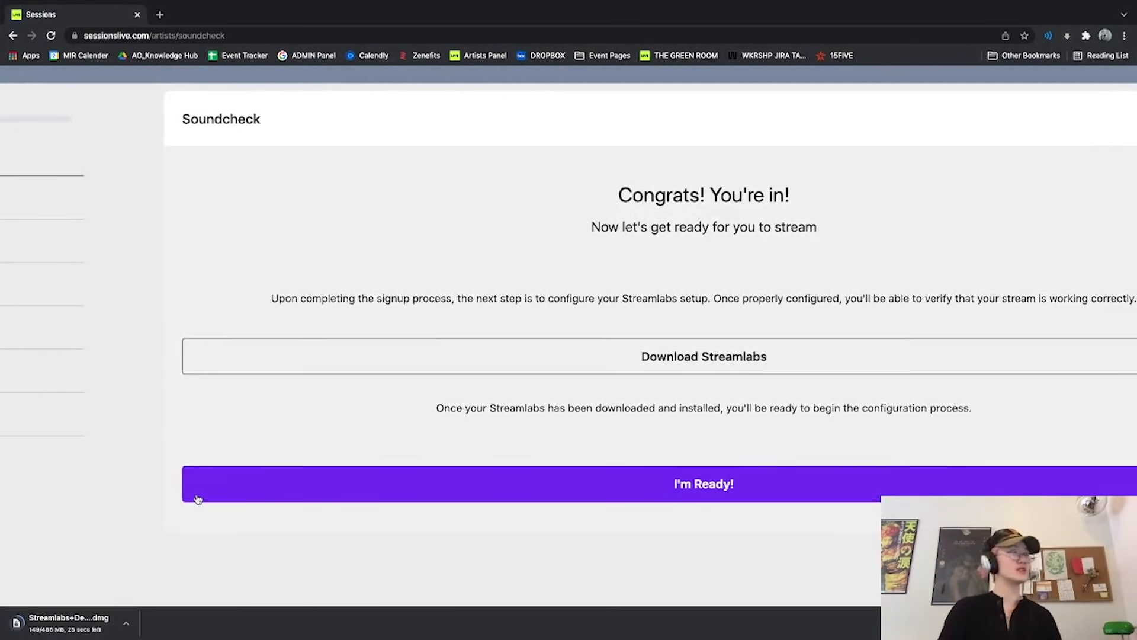
{"action": "scroll", "coordinate": [457, 332], "scroll_direction": "right", "scroll_amount": 3}
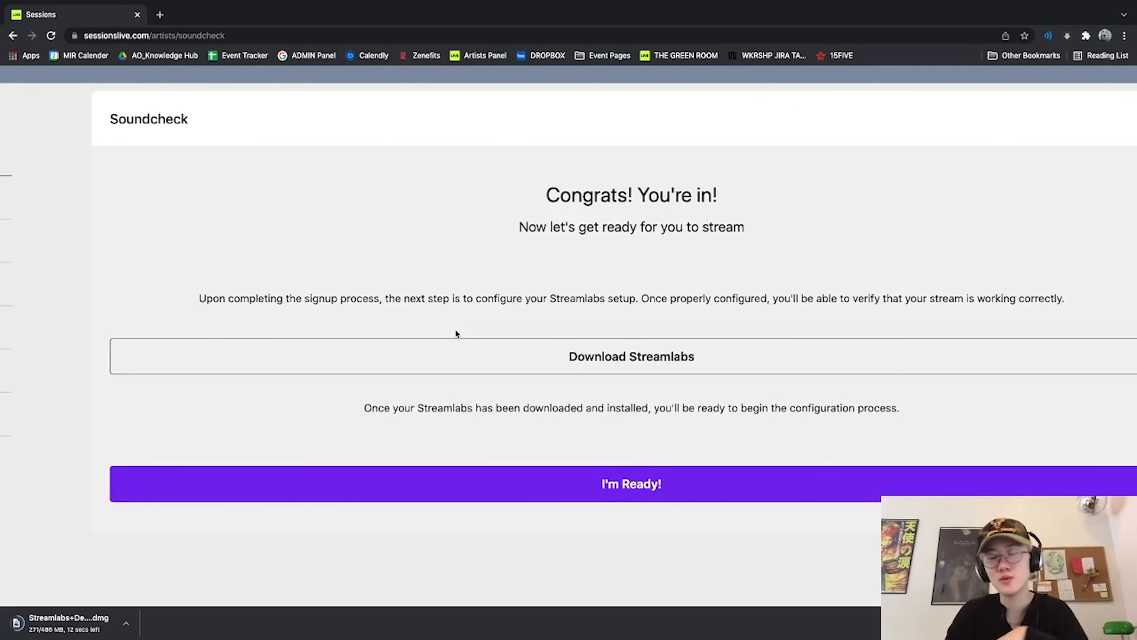
{"action": "scroll", "coordinate": [621, 268], "scroll_direction": "right", "scroll_amount": 2}
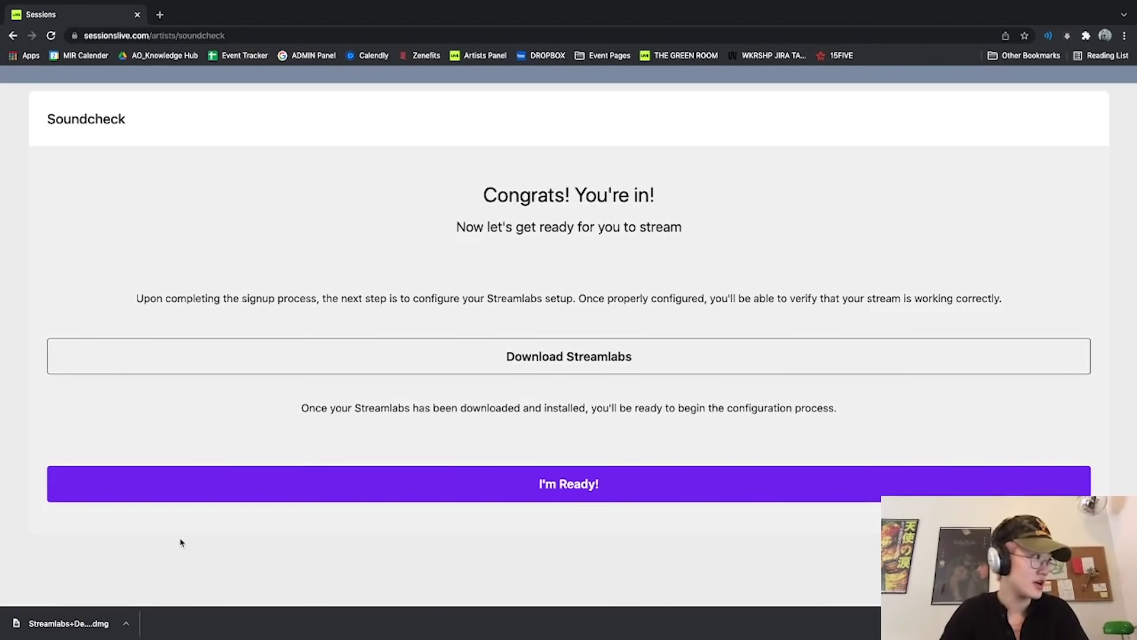
Open the Streamlabs disk image, accept its licence, and shrink the browser out of full screen.
{"action": "left_click", "coordinate": [65, 625]}
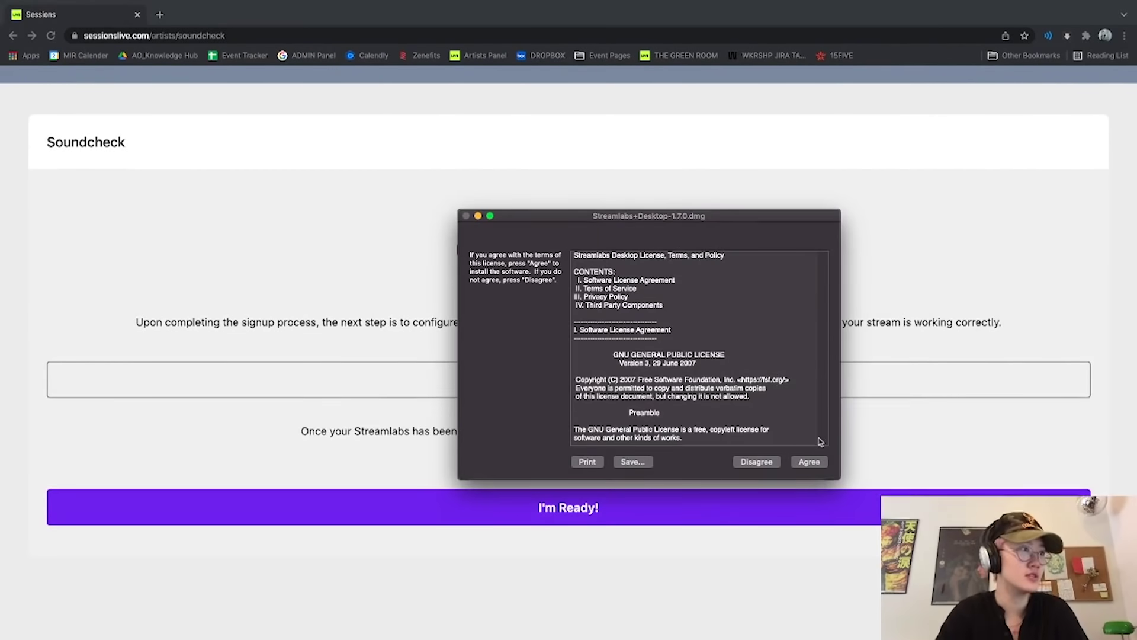
{"action": "left_click", "coordinate": [809, 461]}
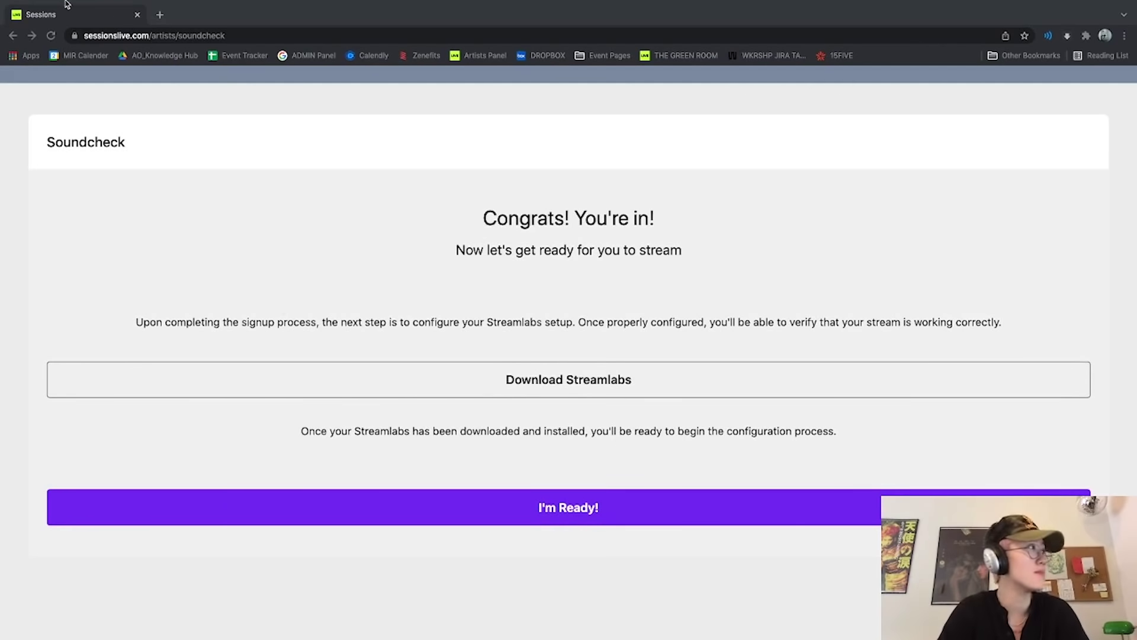
{"action": "mouse_move", "coordinate": [86, 5]}
{"action": "left_click", "coordinate": [36, 20]}
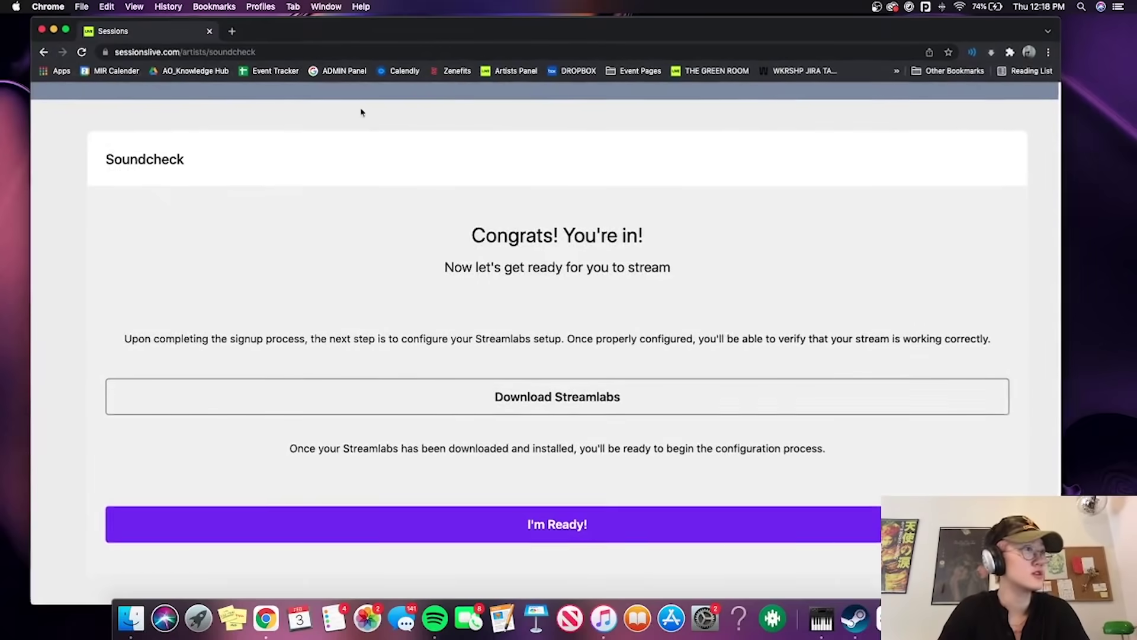
{"action": "left_click_drag", "start_coordinate": [1060, 23], "coordinate": [503, 26]}
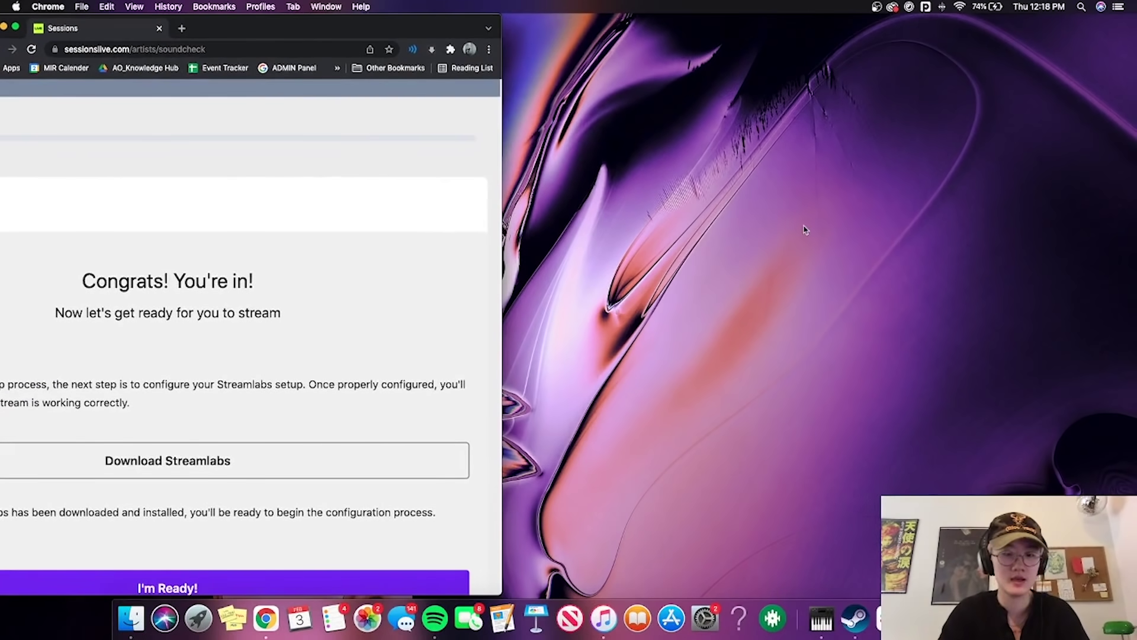
Launch Streamlabs Desktop via a Spotlight search for 'streamlabs' and confirm opening it.
{"action": "key", "text": "super+space"}
{"action": "type", "text": "streamlabd"}
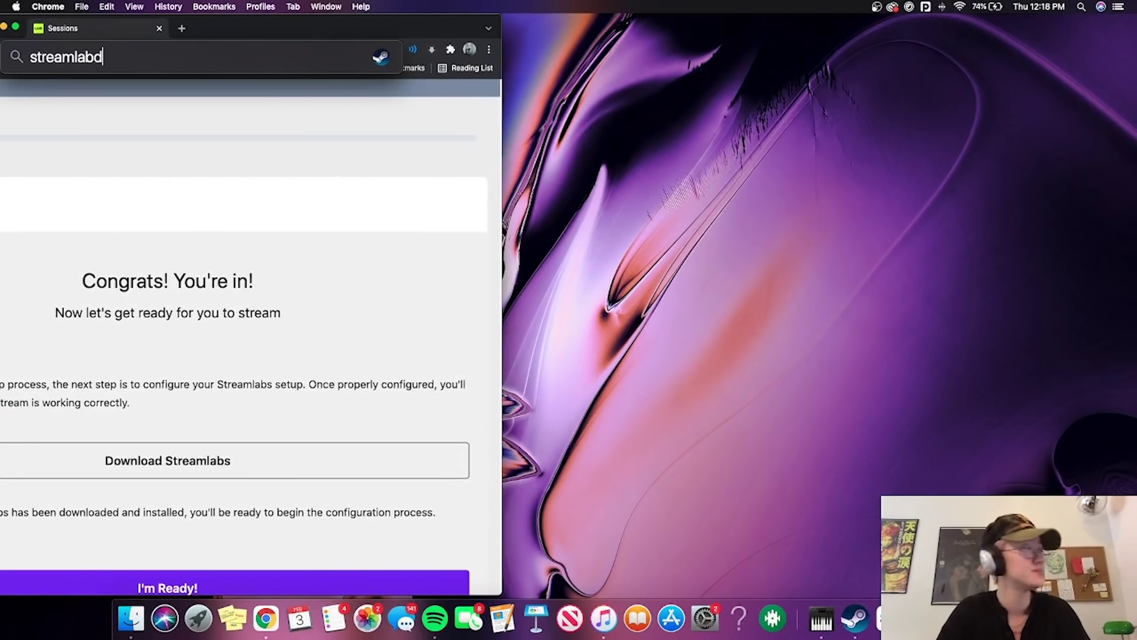
{"action": "key", "text": "BackSpace"}
{"action": "type", "text": "s"}
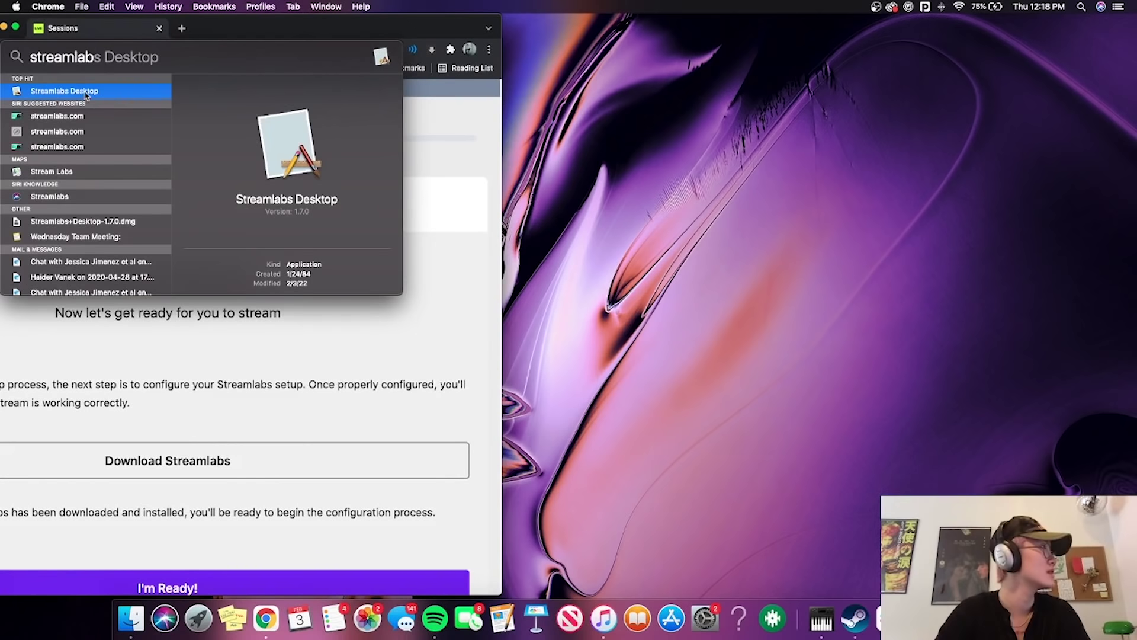
{"action": "key", "text": "Return"}
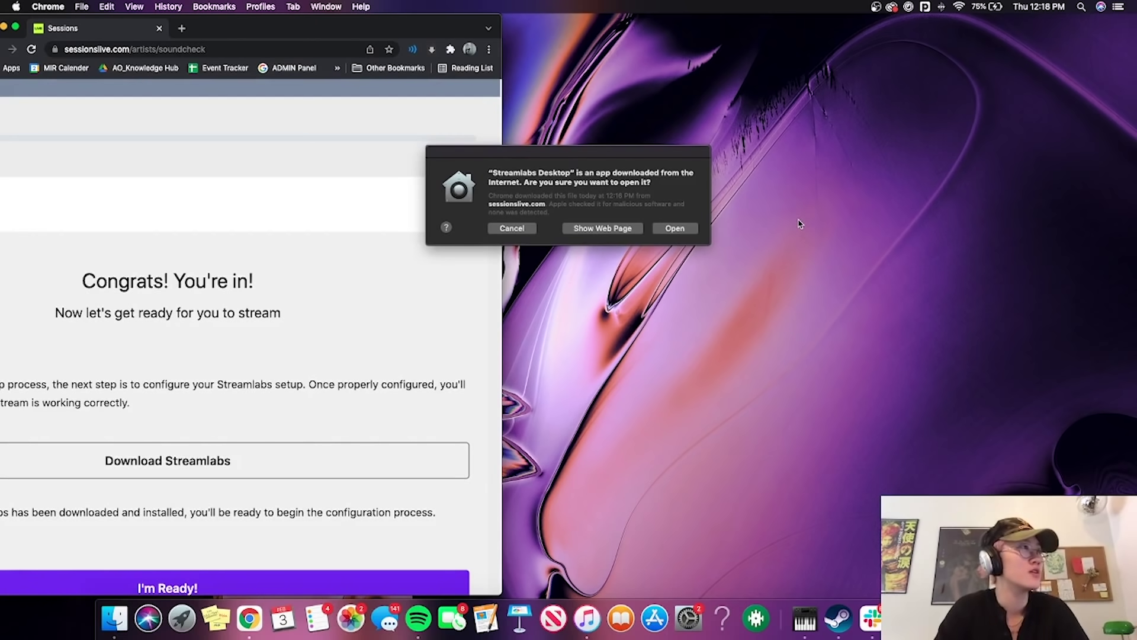
{"action": "left_click", "coordinate": [686, 230]}
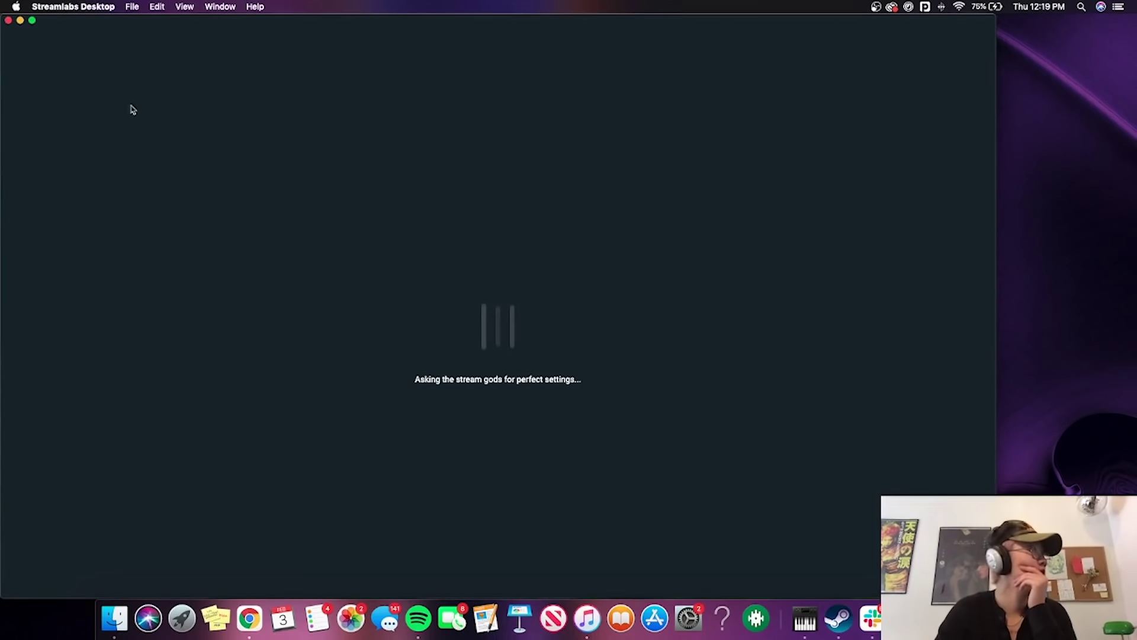
Maximize the Streamlabs window and select the guitar image in the scene preview.
{"action": "left_click", "coordinate": [33, 21]}
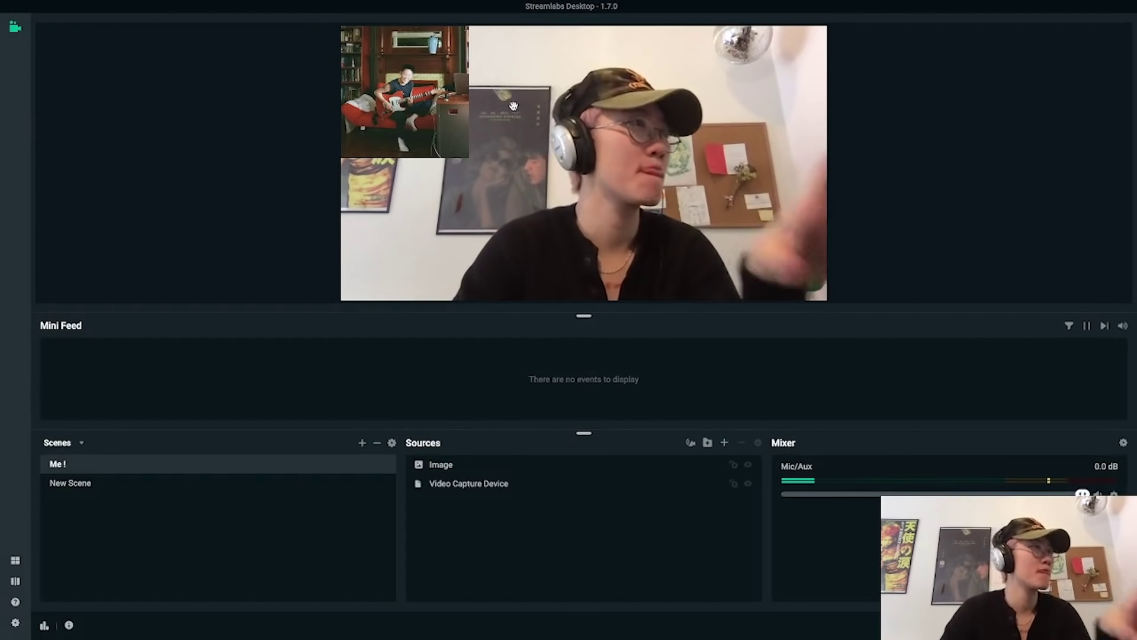
{"action": "left_click", "coordinate": [419, 85]}
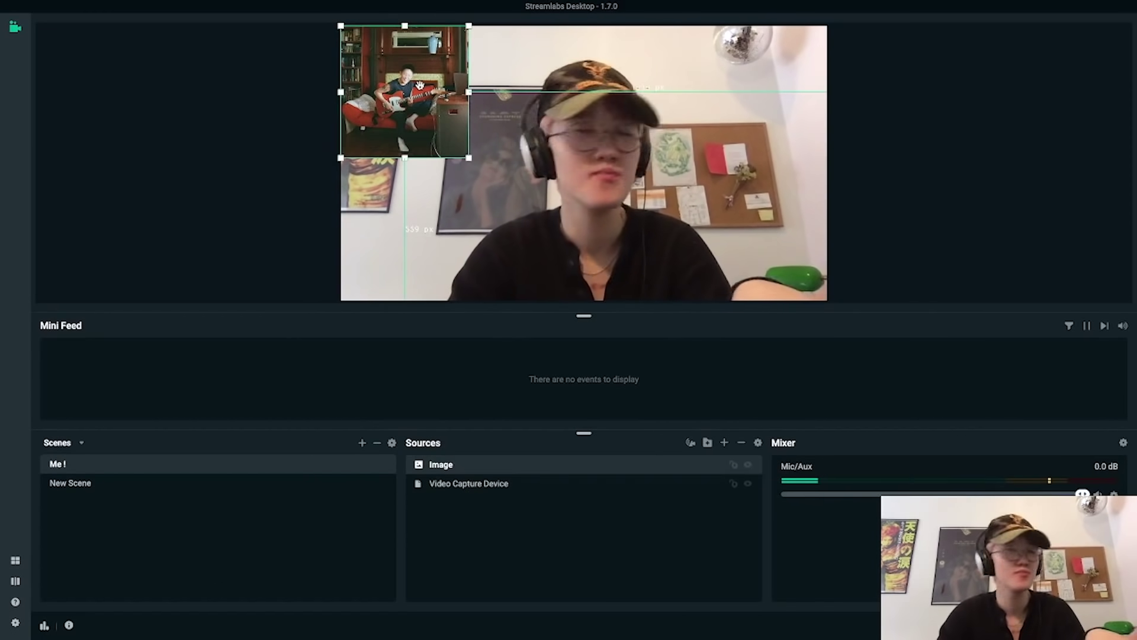
Deselect the guitar image, exit full screen, and narrow the Streamlabs window.
{"action": "left_click", "coordinate": [962, 121]}
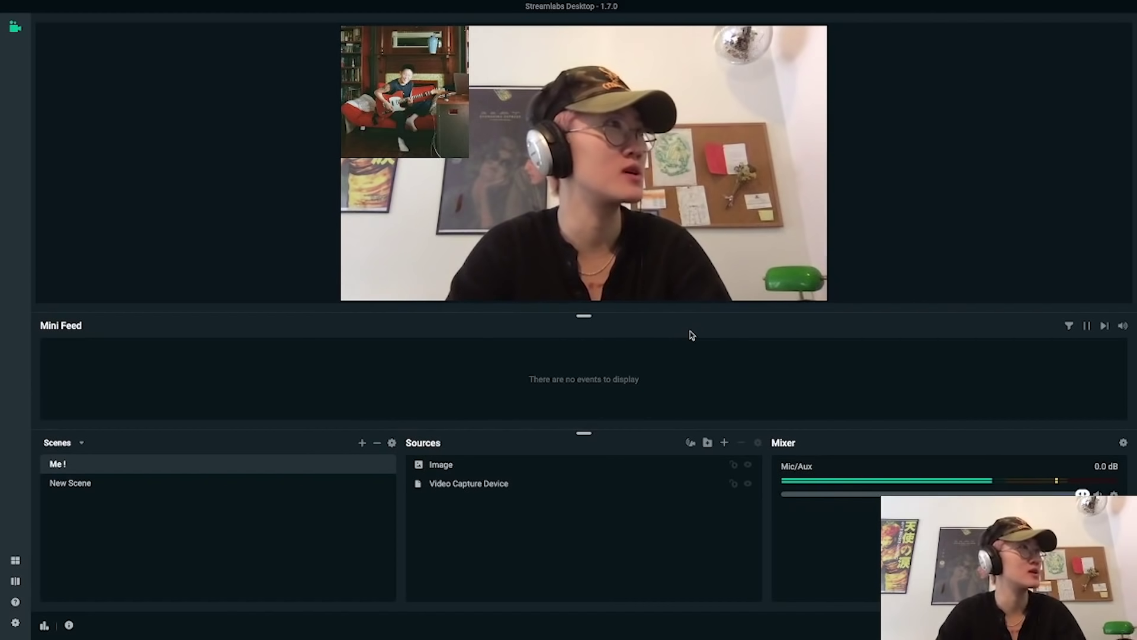
{"action": "mouse_move", "coordinate": [20, 5]}
{"action": "left_click", "coordinate": [31, 19]}
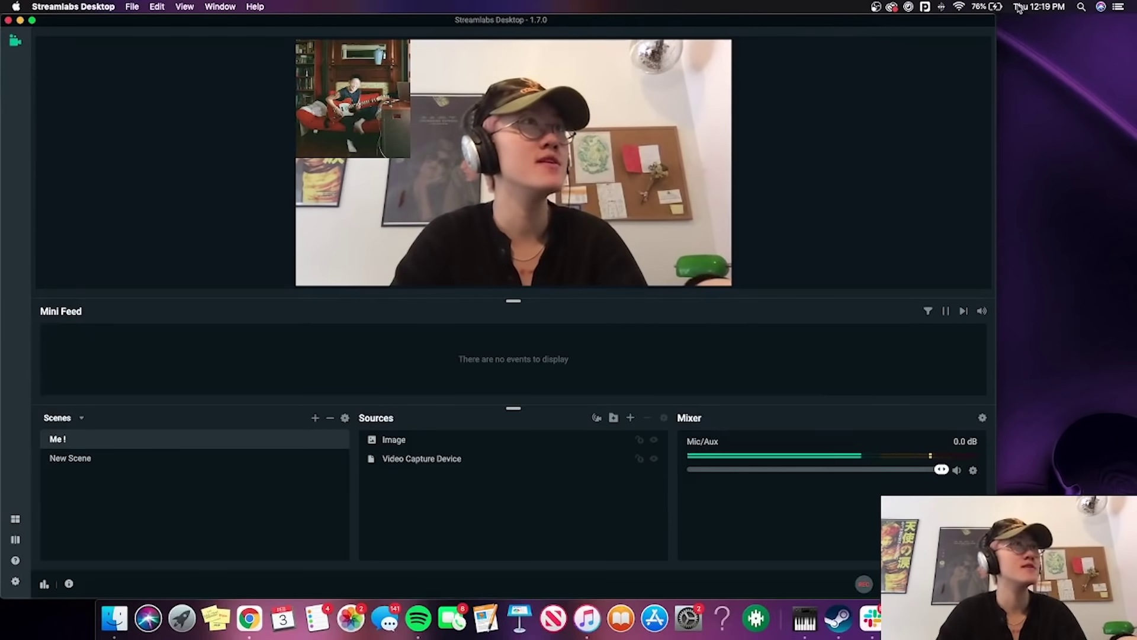
{"action": "left_click_drag", "start_coordinate": [996, 21], "coordinate": [778, 20]}
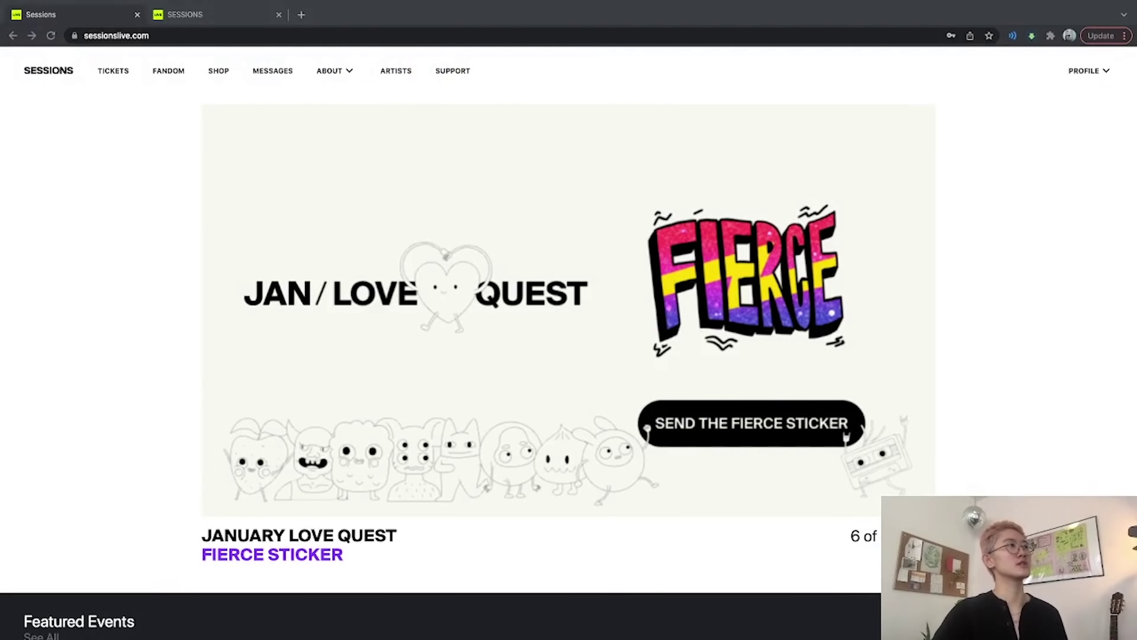
Go to the Artist Hub, open the live support chat, then switch to the support.sessionslive.com tab.
{"action": "left_click", "coordinate": [396, 71]}
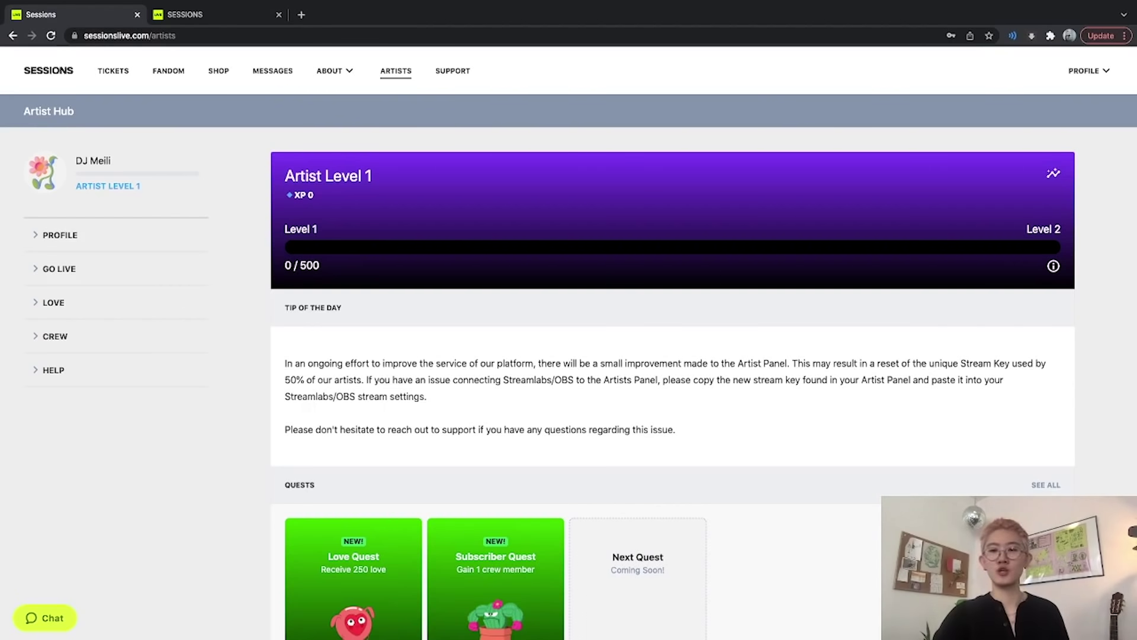
{"action": "left_click", "coordinate": [45, 618]}
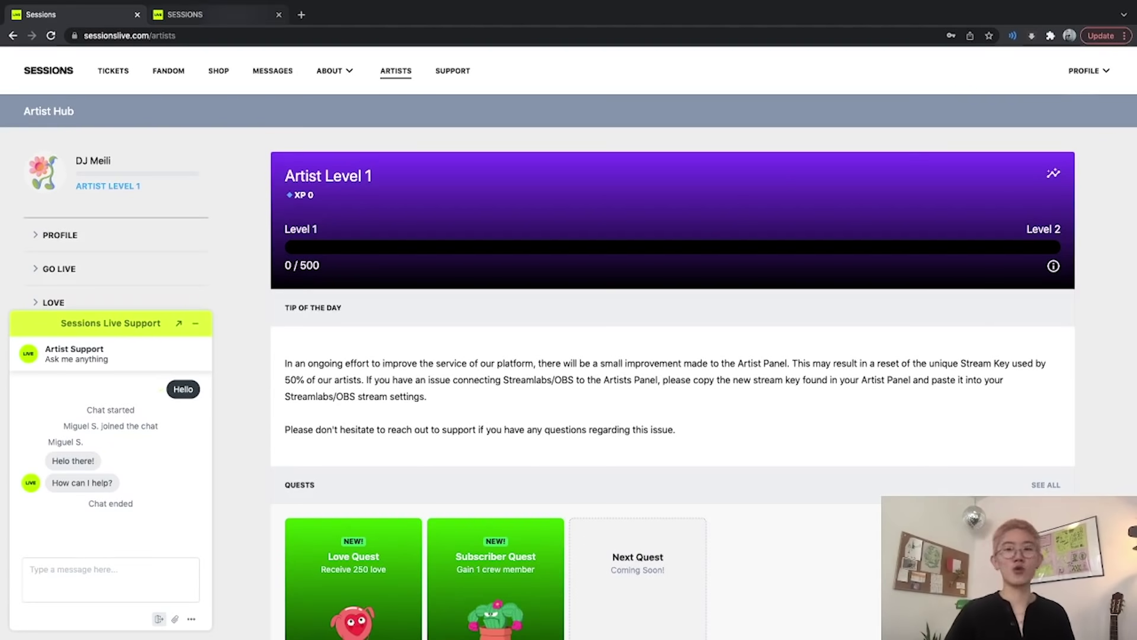
{"action": "key", "text": "ctrl+Tab"}
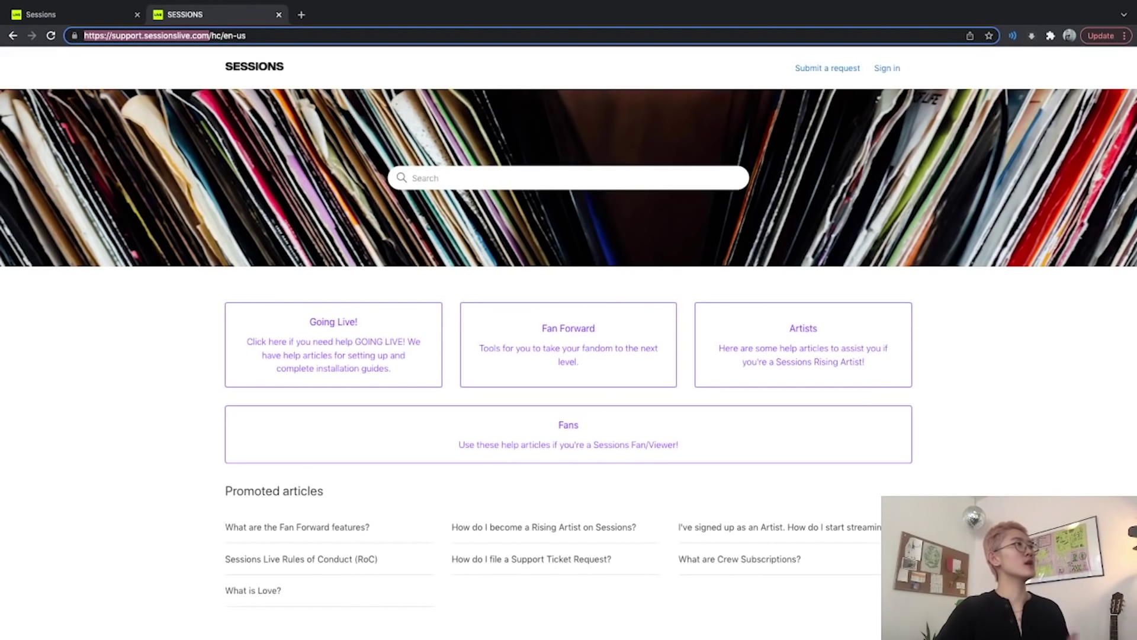
Open the support.sessionslive.com help centre in a new tab and go to its Submit a request page.
{"action": "left_click", "coordinate": [247, 36]}
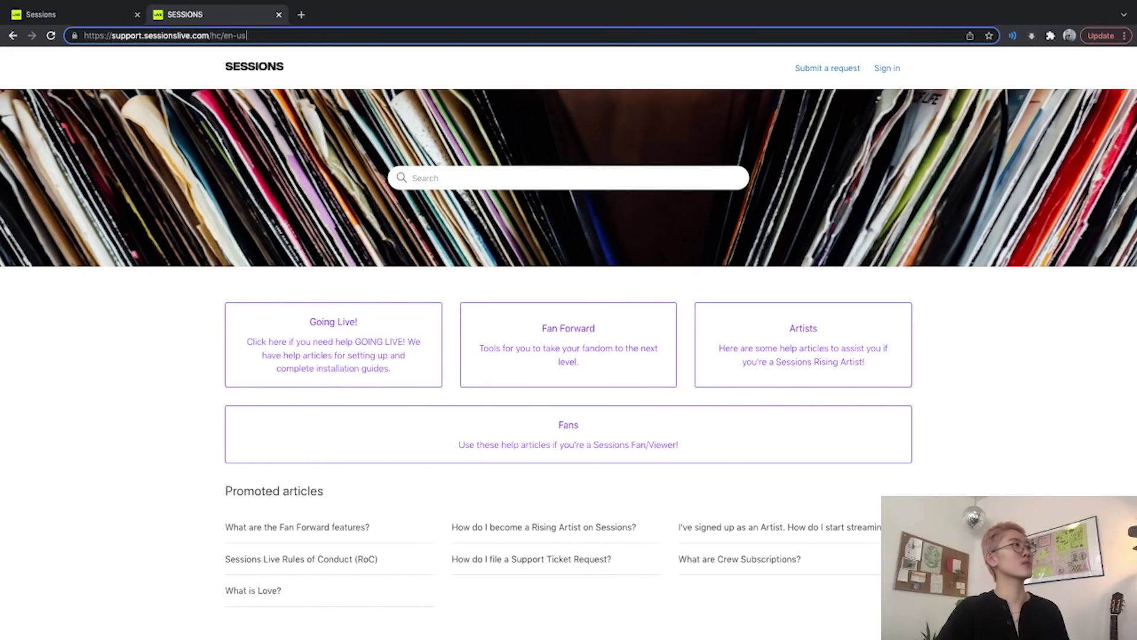
{"action": "left_click_drag", "start_coordinate": [209, 36], "coordinate": [112, 36]}
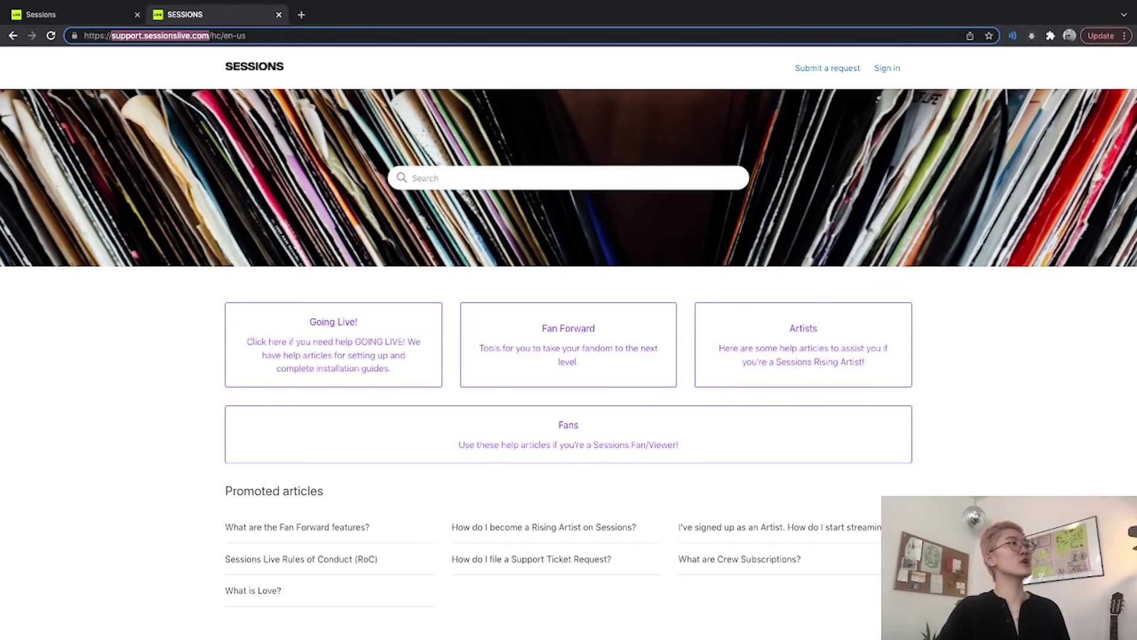
{"action": "key", "text": "ctrl+shift+Tab"}
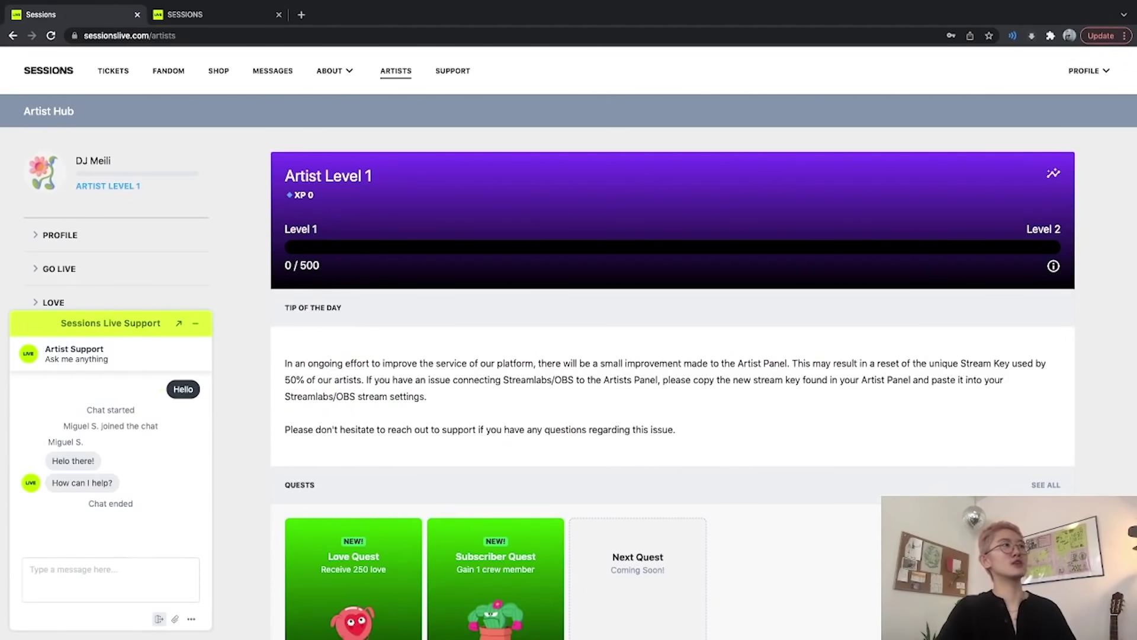
{"action": "left_click", "coordinate": [452, 71]}
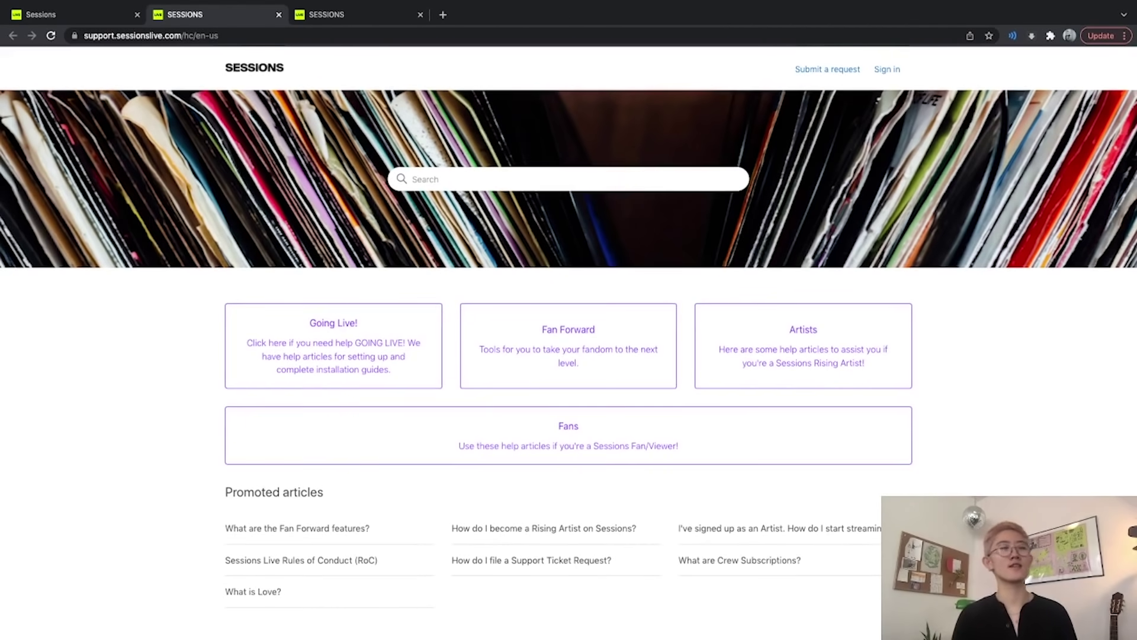
{"action": "left_click", "coordinate": [827, 68]}
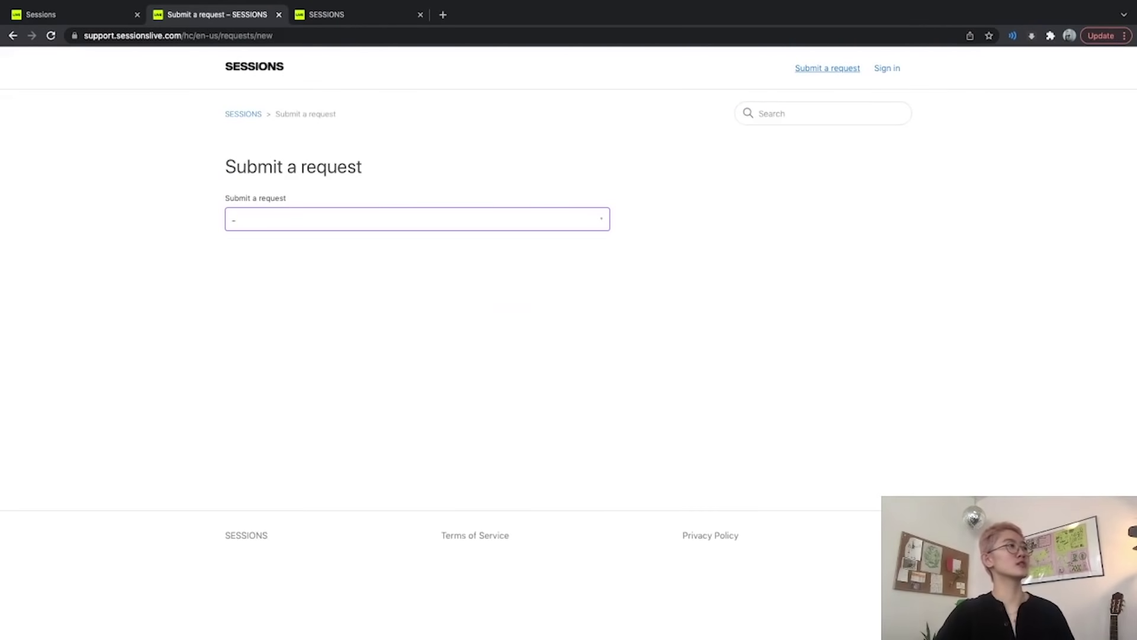
Choose the 'Contact us, we're here to help!' request type, then bring the speed test window forward.
{"action": "left_click", "coordinate": [417, 219]}
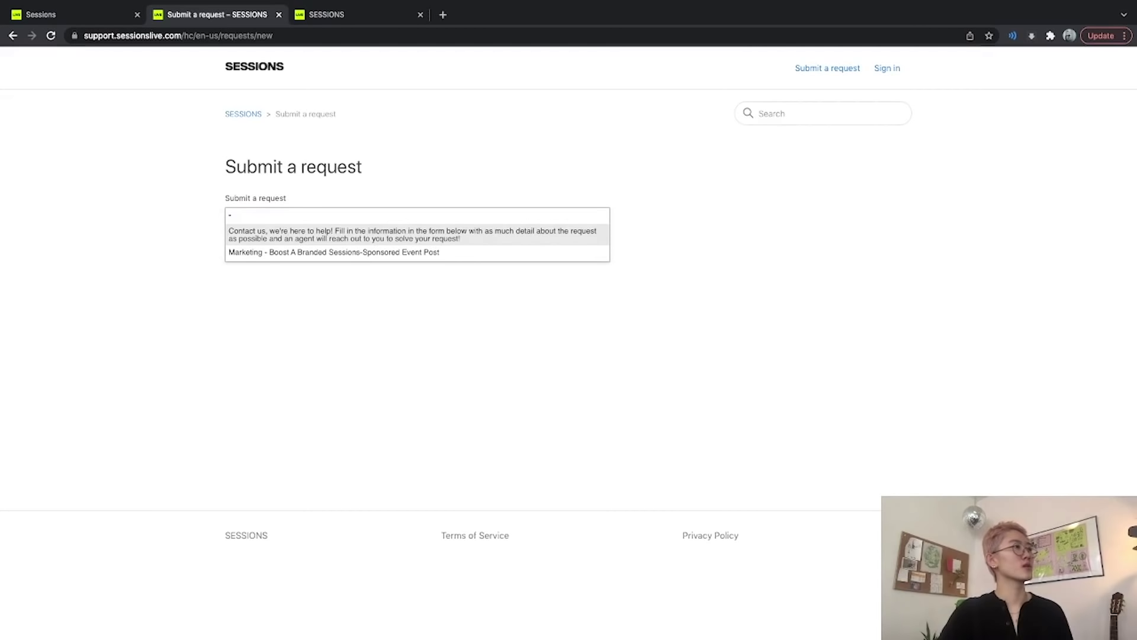
{"action": "key", "text": "Return"}
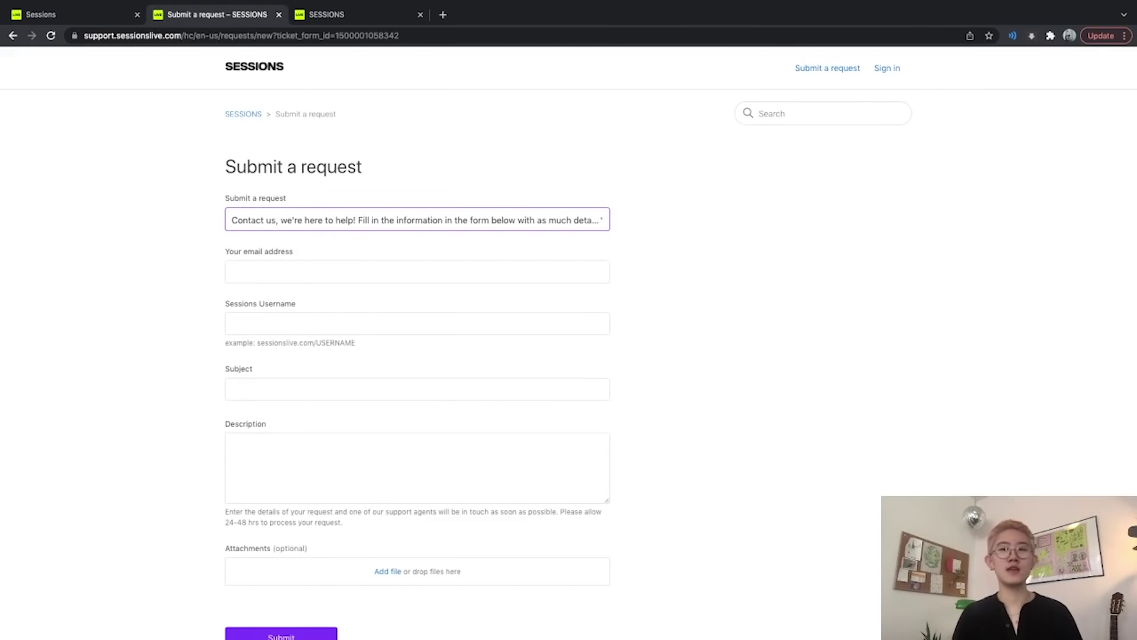
{"action": "scroll", "coordinate": [569, 343], "scroll_direction": "down", "scroll_amount": 2}
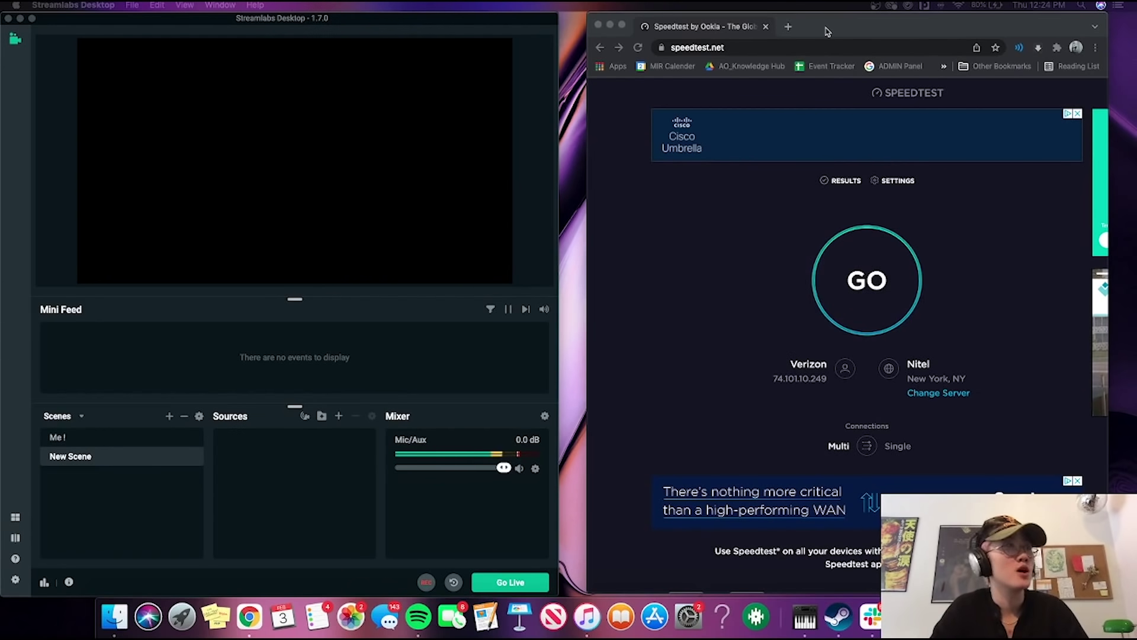
{"action": "left_click_drag", "start_coordinate": [827, 31], "coordinate": [842, 30]}
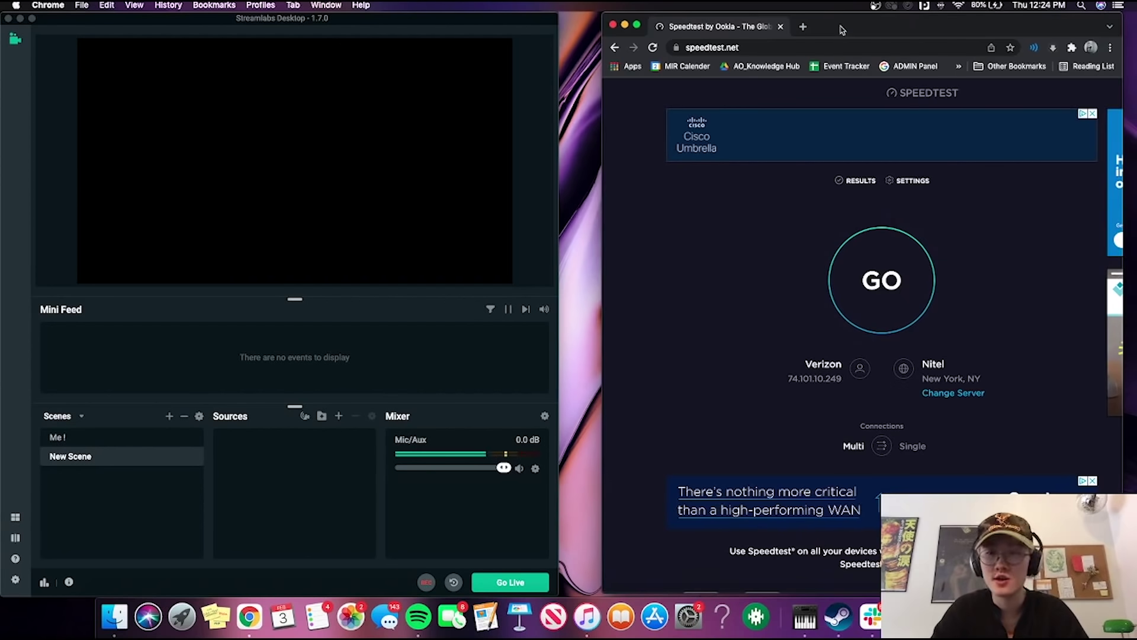
Hide Chrome's speedtest.net page and make Streamlabs Desktop fill the whole screen.
{"action": "left_click", "coordinate": [758, 46]}
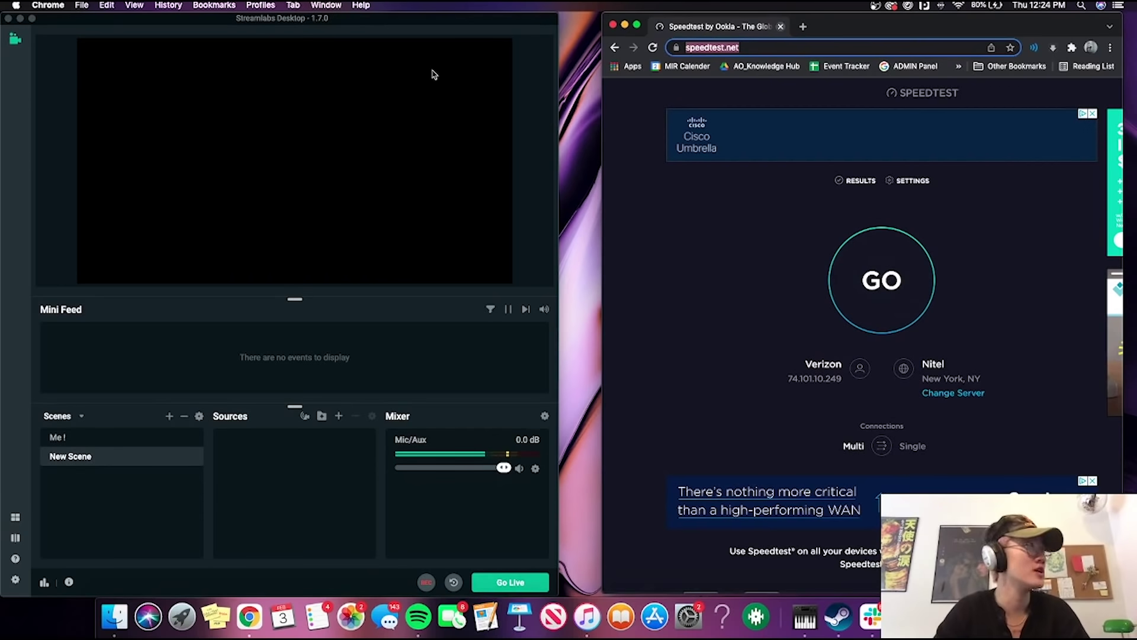
{"action": "left_click_drag", "start_coordinate": [474, 22], "coordinate": [541, 22]}
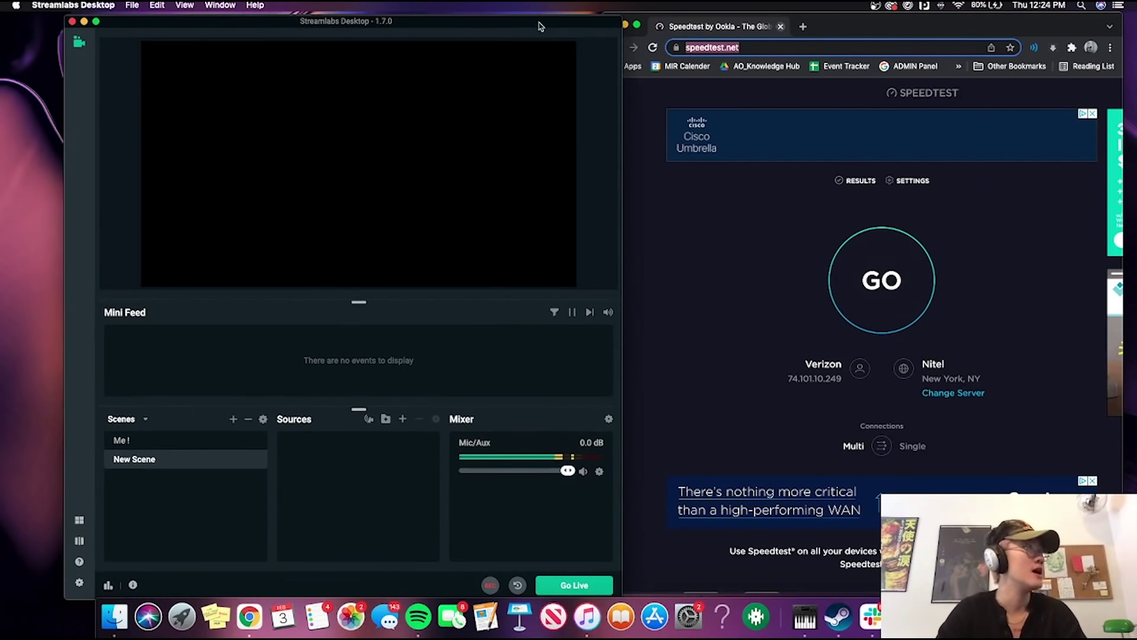
{"action": "key", "text": "super+alt+h"}
{"action": "left_click", "coordinate": [96, 22]}
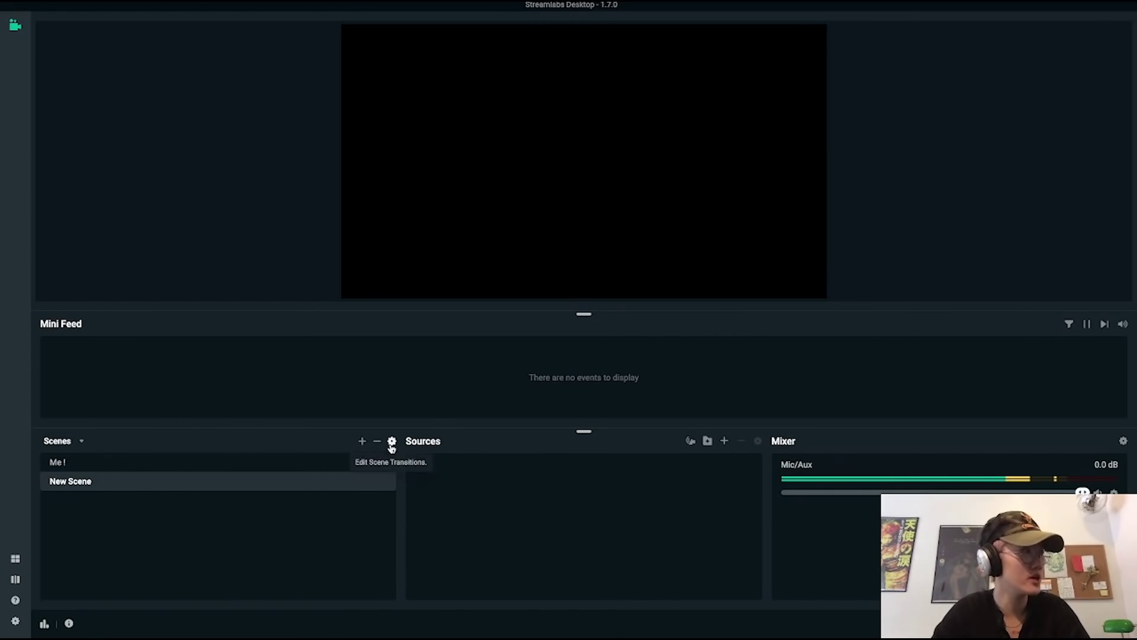
{"action": "left_click", "coordinate": [392, 442]}
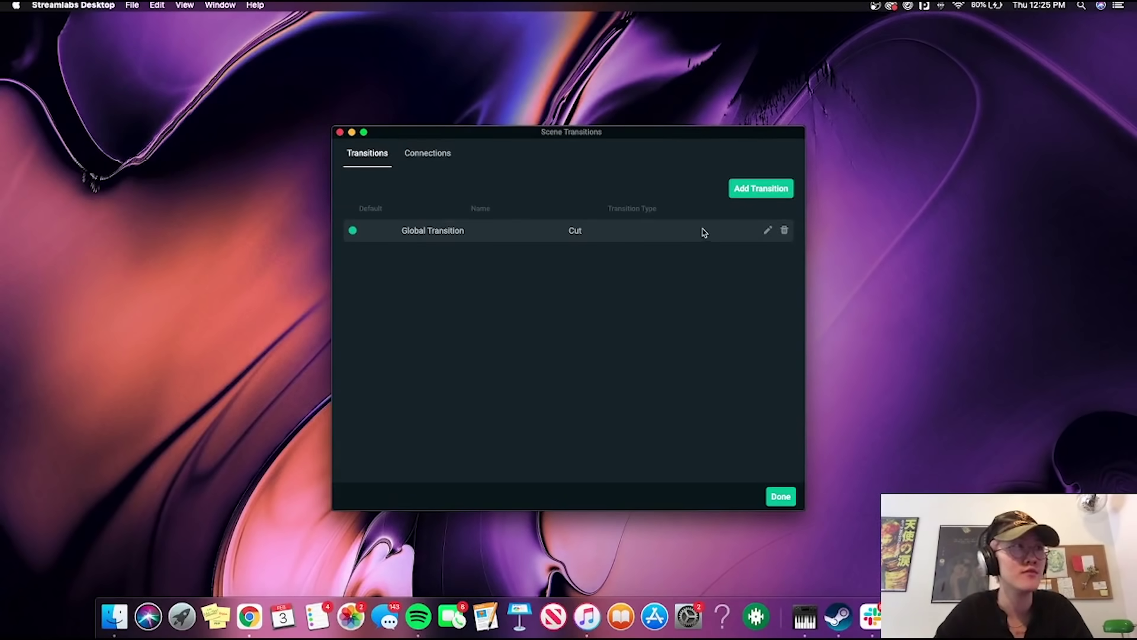
Close the Cut scene transition settings and switch to the 'Me !' scene.
{"action": "key", "text": "Escape"}
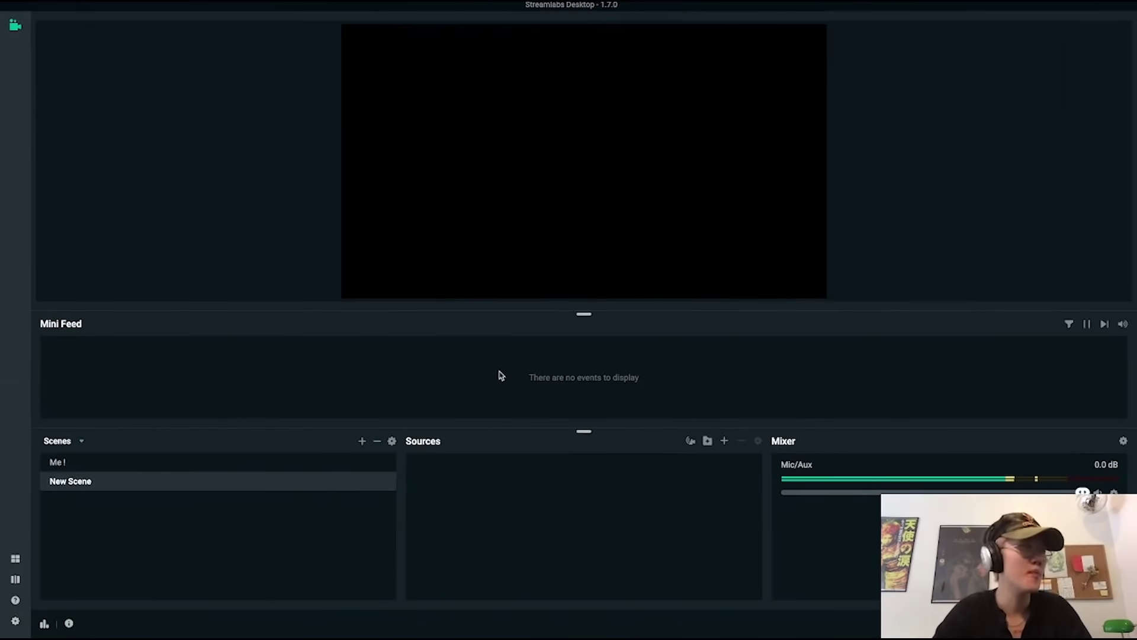
{"action": "left_click", "coordinate": [140, 468]}
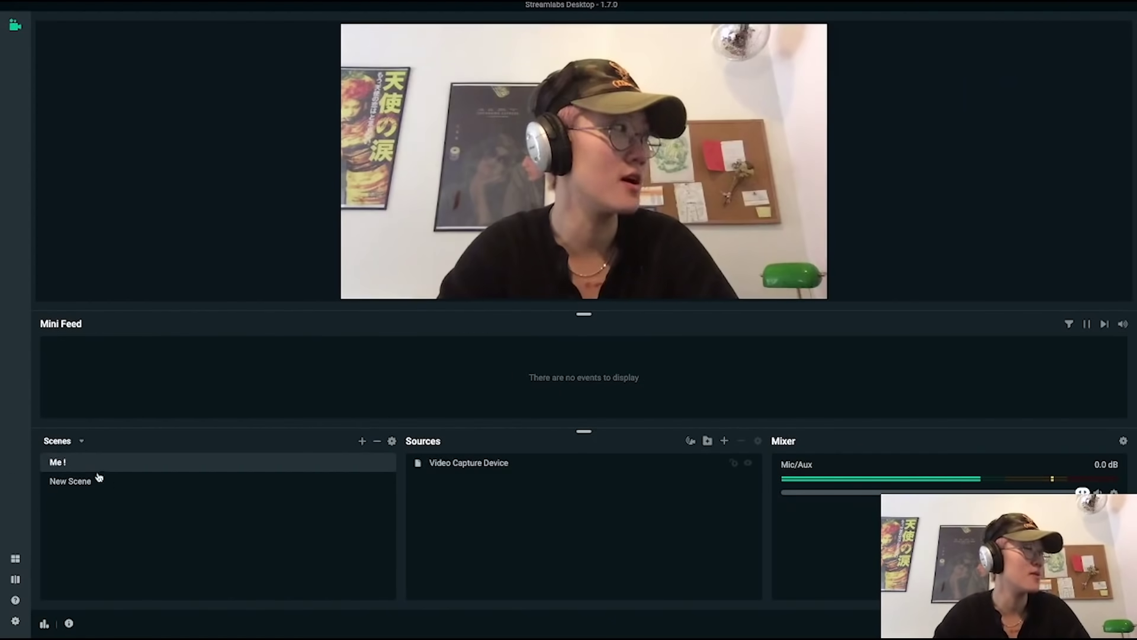
{"action": "left_click", "coordinate": [126, 485]}
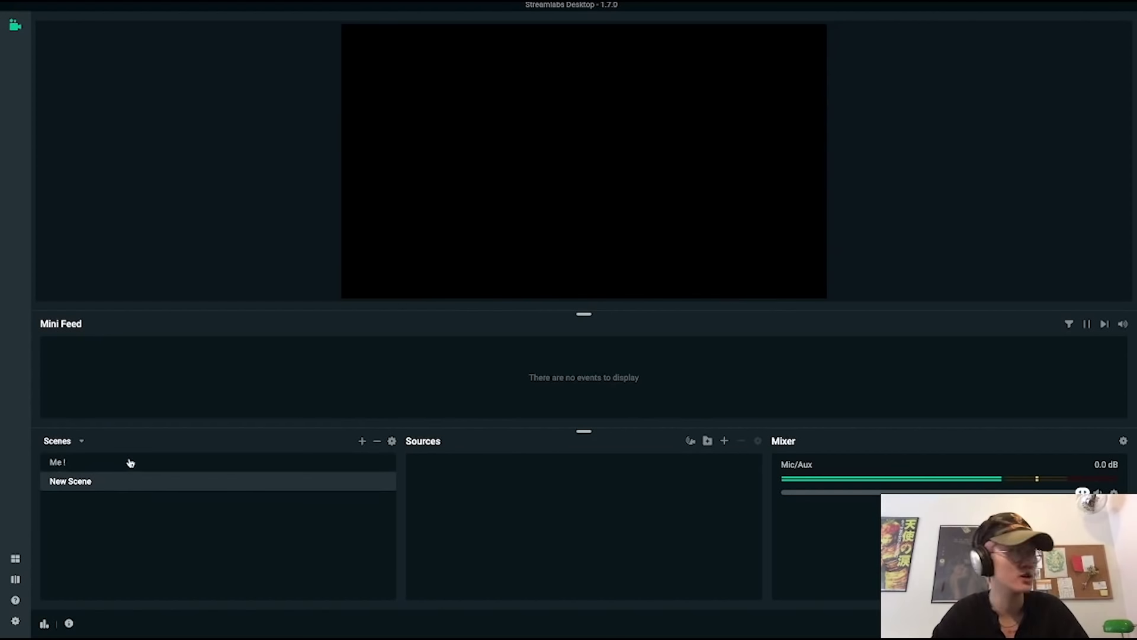
{"action": "left_click", "coordinate": [129, 465]}
{"action": "left_click", "coordinate": [125, 486]}
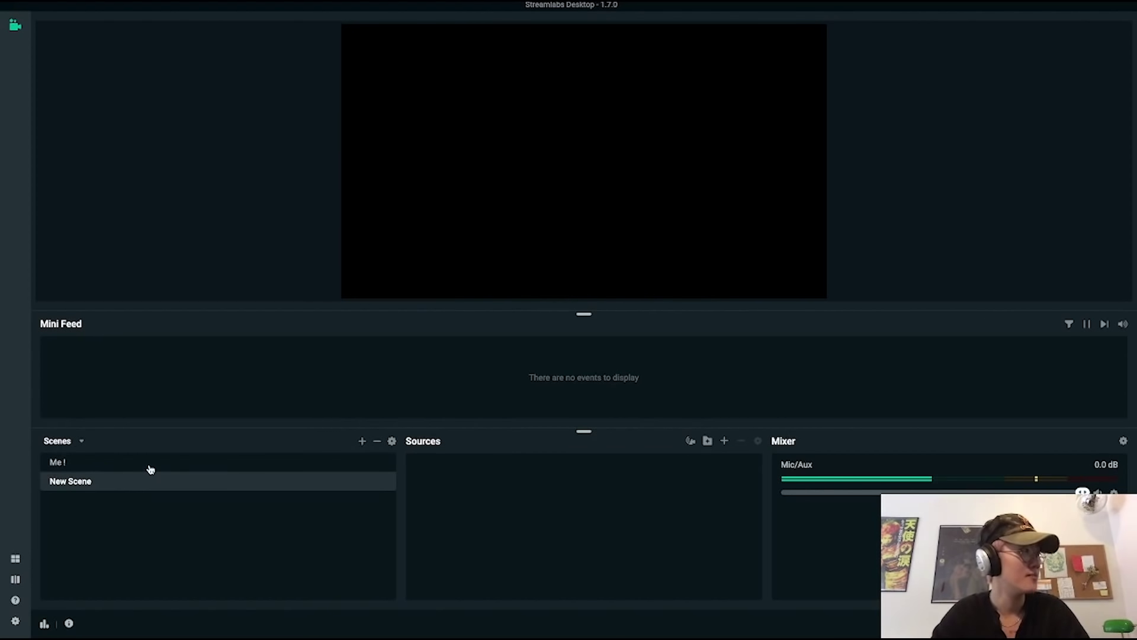
{"action": "left_click", "coordinate": [173, 464]}
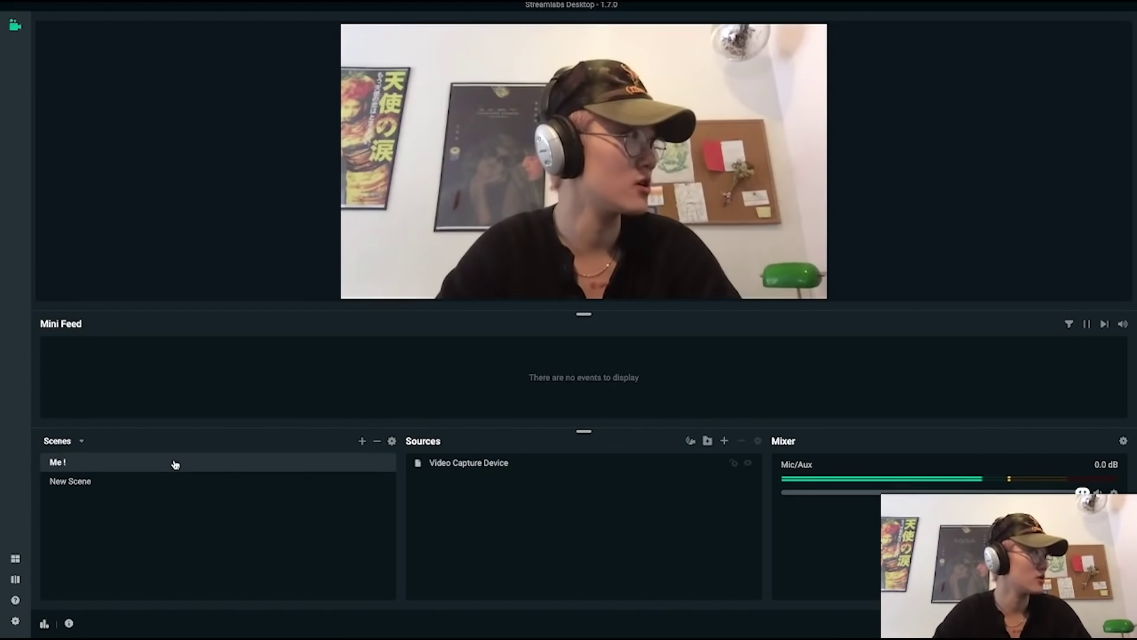
{"action": "left_click", "coordinate": [179, 483]}
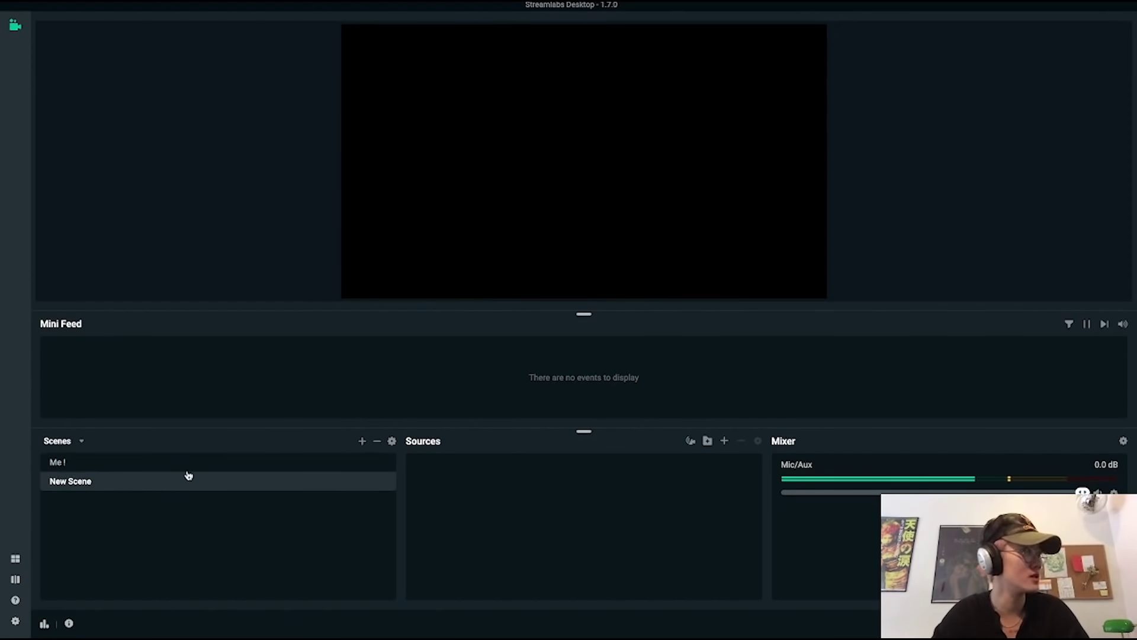
{"action": "left_click", "coordinate": [275, 468]}
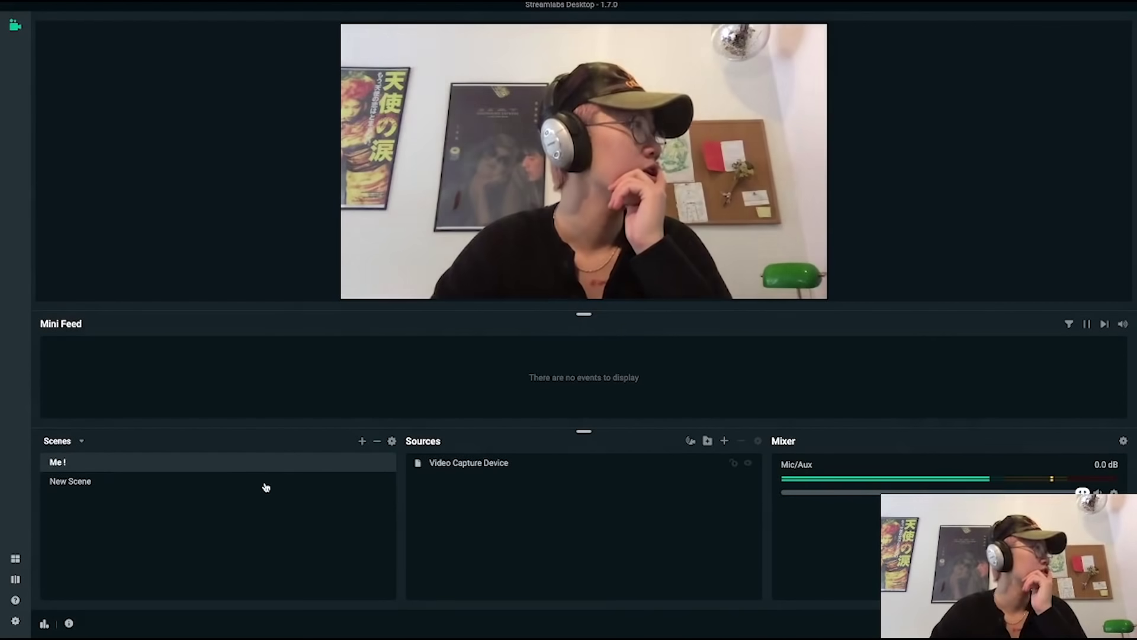
{"action": "left_click", "coordinate": [265, 487]}
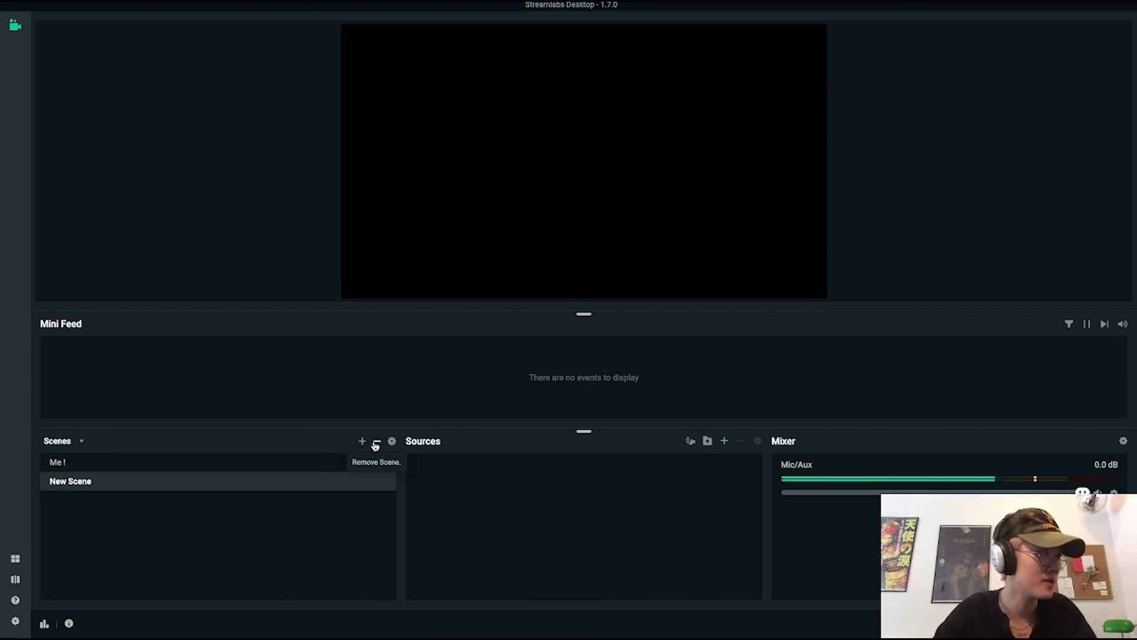
{"action": "left_click", "coordinate": [304, 469]}
{"action": "left_click", "coordinate": [304, 480]}
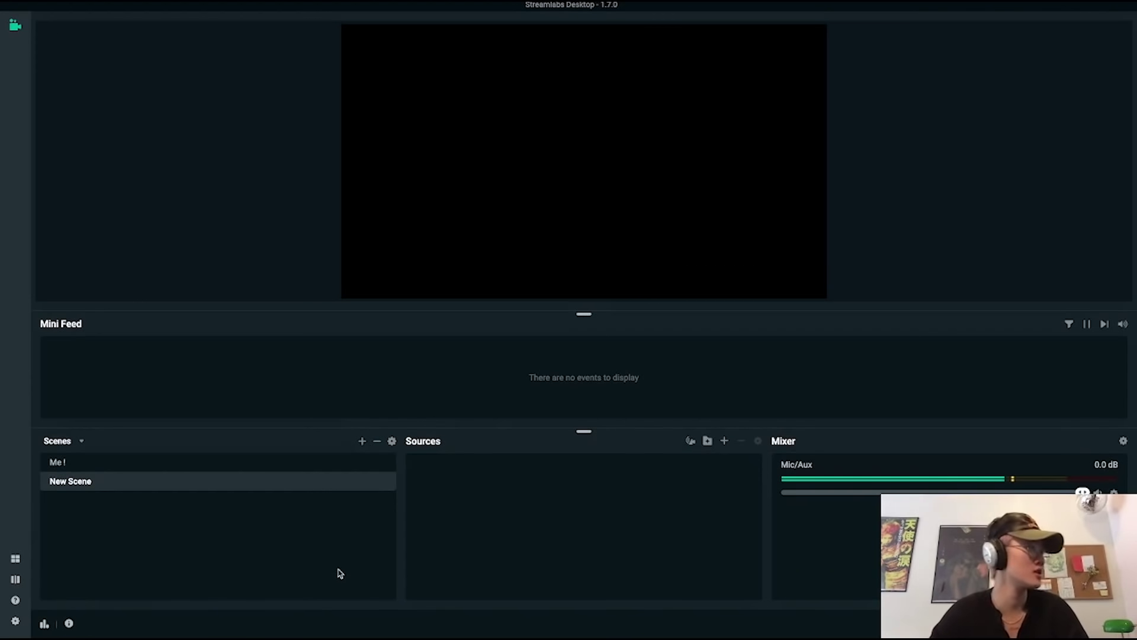
{"action": "left_click", "coordinate": [313, 463]}
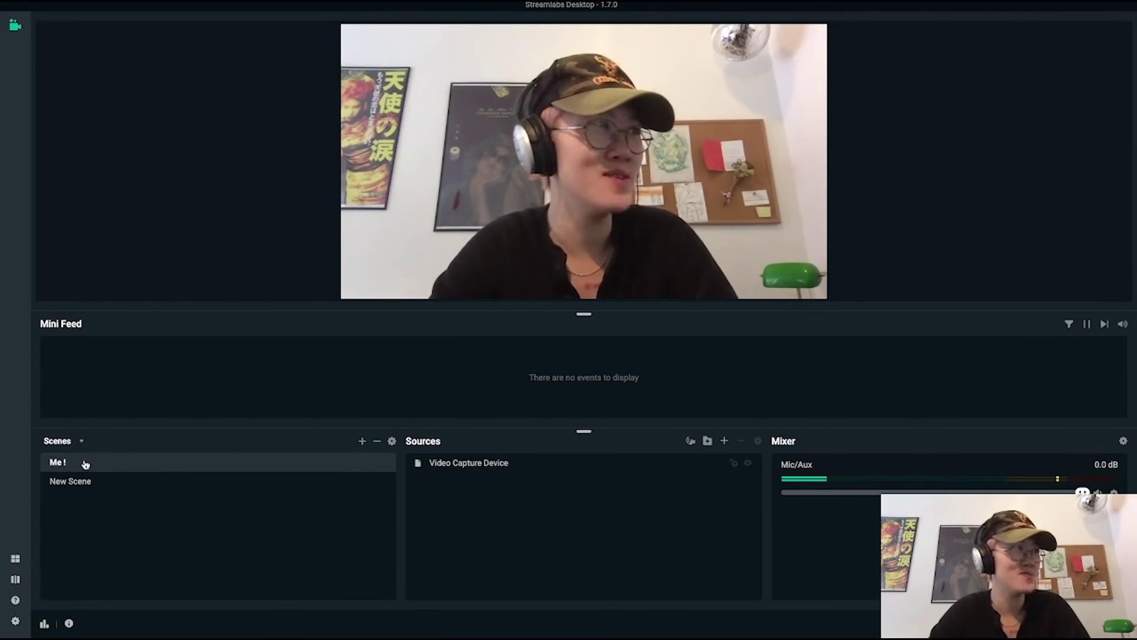
{"action": "left_click", "coordinate": [503, 465]}
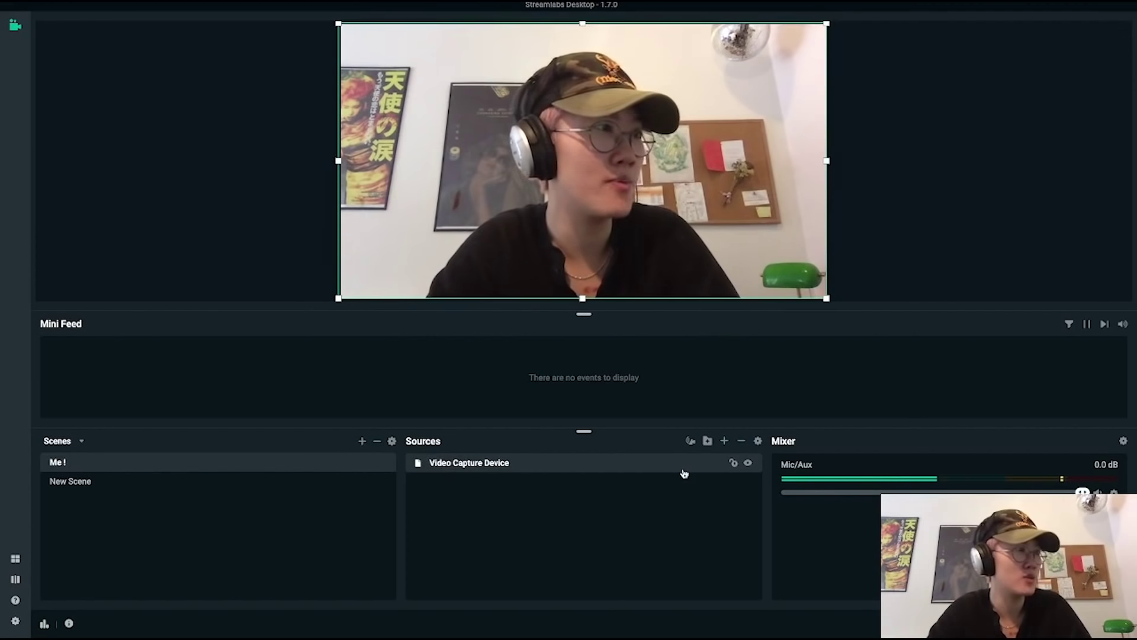
Add a scene named 'Me #2' and start adding a source to it.
{"action": "left_click", "coordinate": [362, 442]}
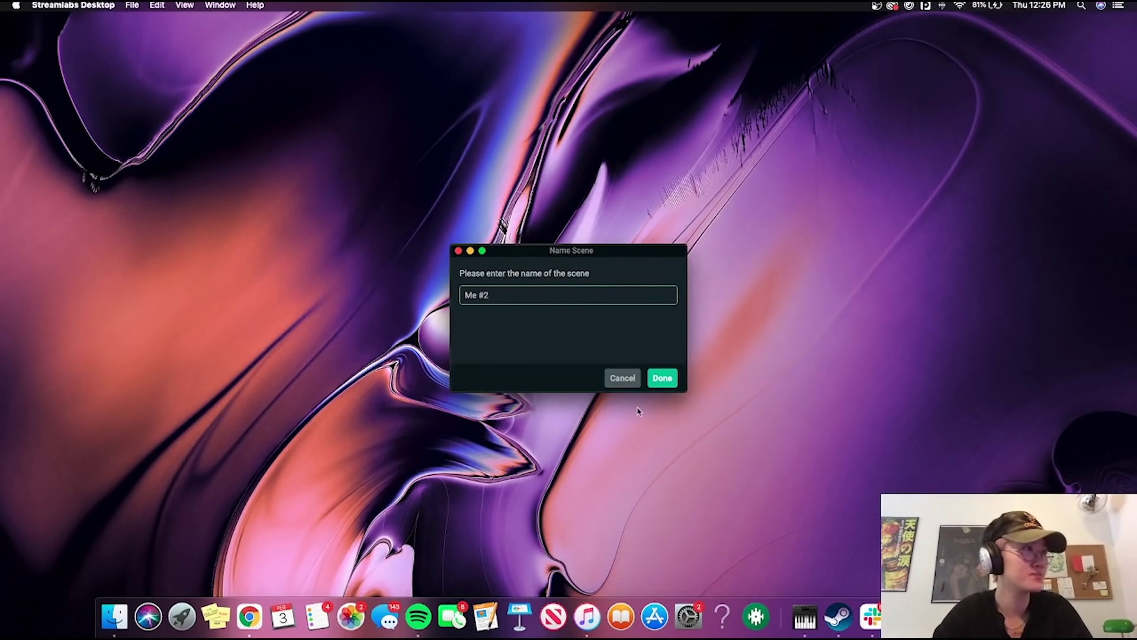
{"action": "type", "text": "Me #2"}
{"action": "left_click", "coordinate": [662, 379]}
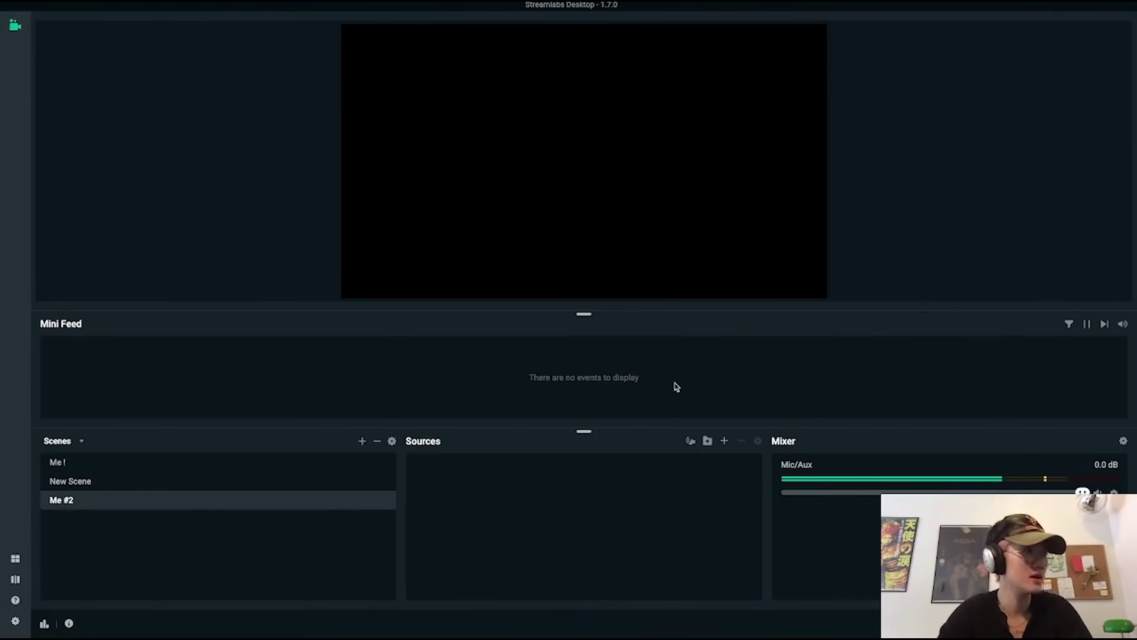
{"action": "left_click", "coordinate": [724, 441]}
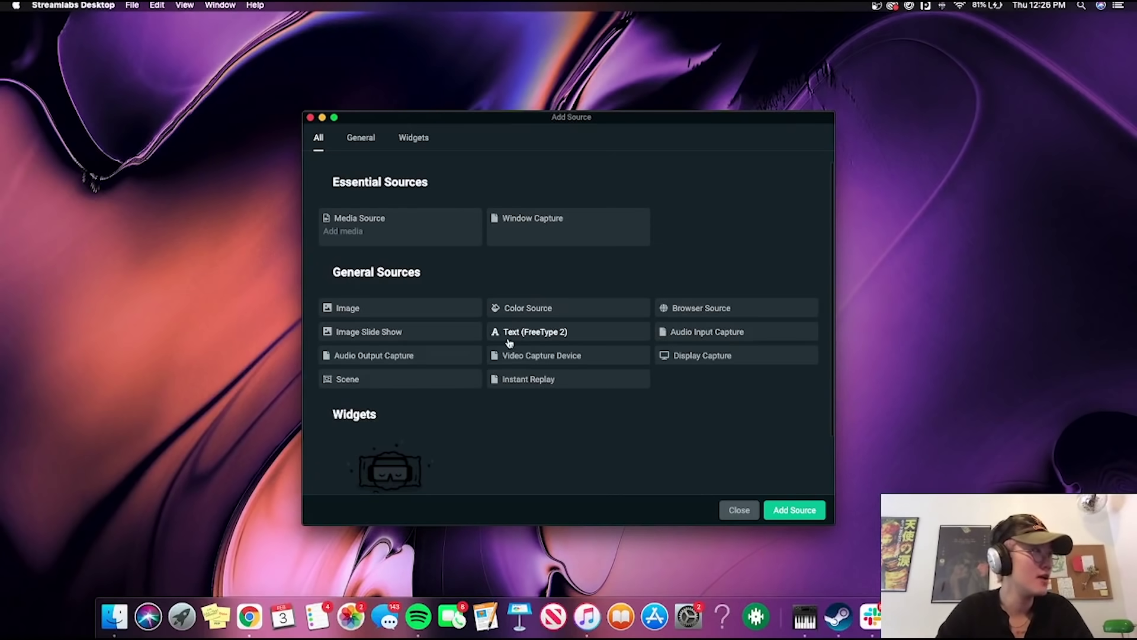
Reuse the existing Video Capture Device webcam as a source in the 'Me #2' scene.
{"action": "left_click", "coordinate": [524, 357]}
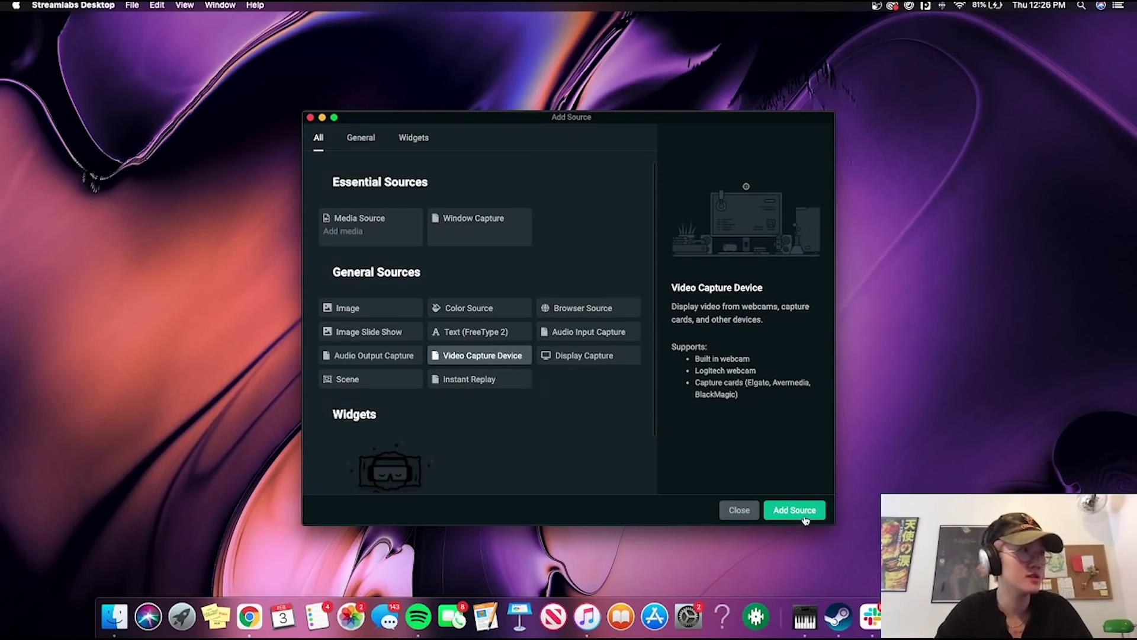
{"action": "left_click", "coordinate": [795, 511]}
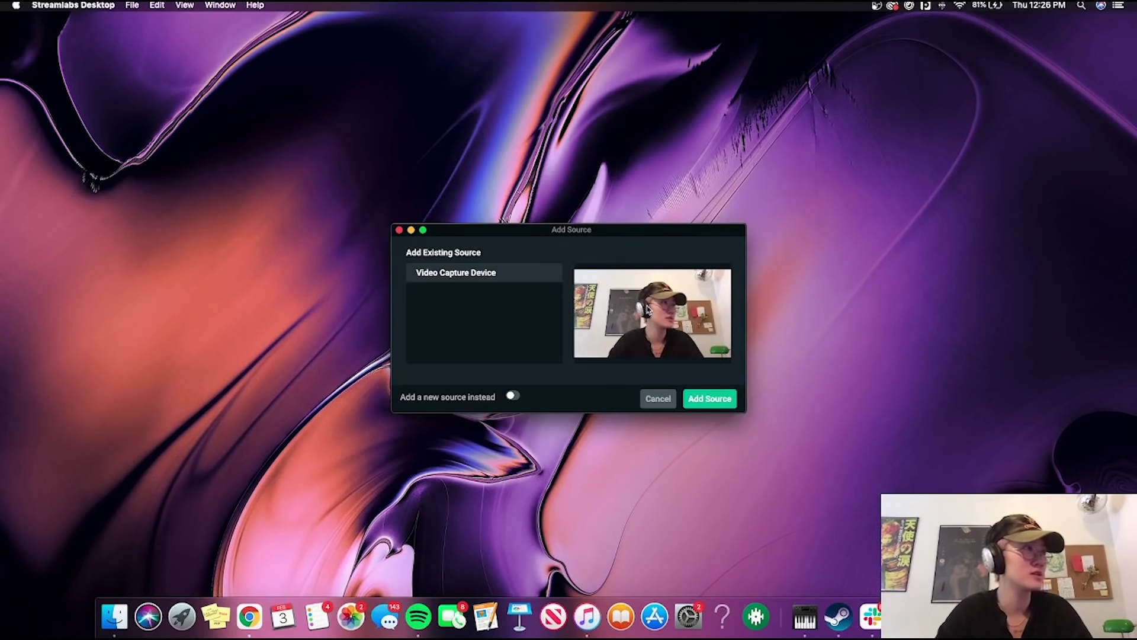
{"action": "left_click", "coordinate": [709, 398]}
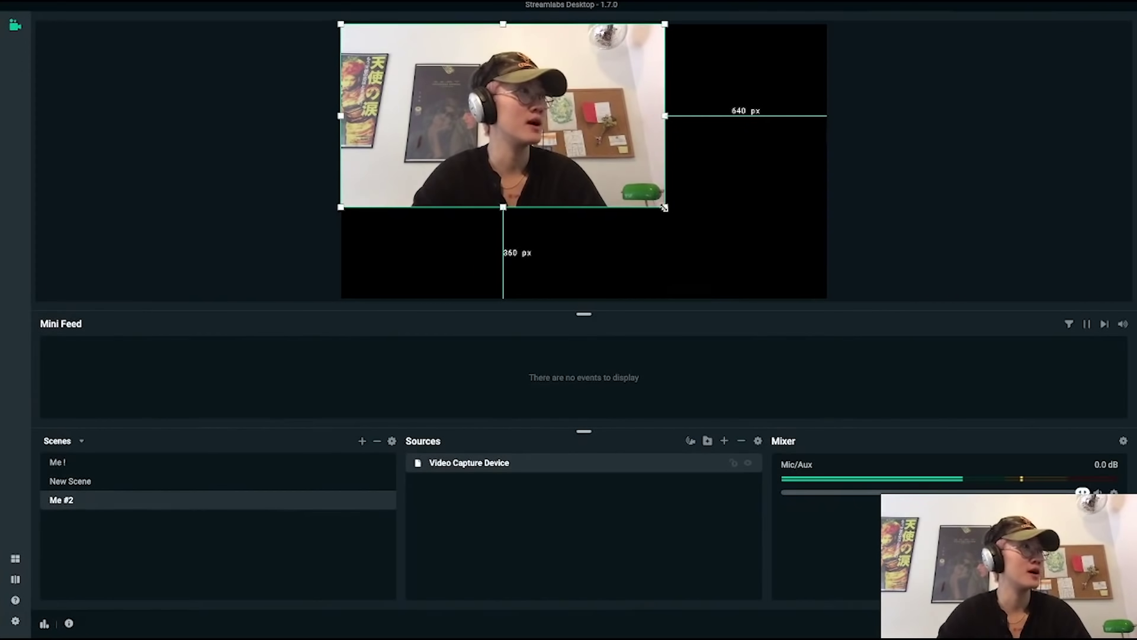
Resize and reposition the Video Capture Device feed until it covers the whole 'Me #2' canvas.
{"action": "left_click_drag", "start_coordinate": [664, 207], "coordinate": [824, 250]}
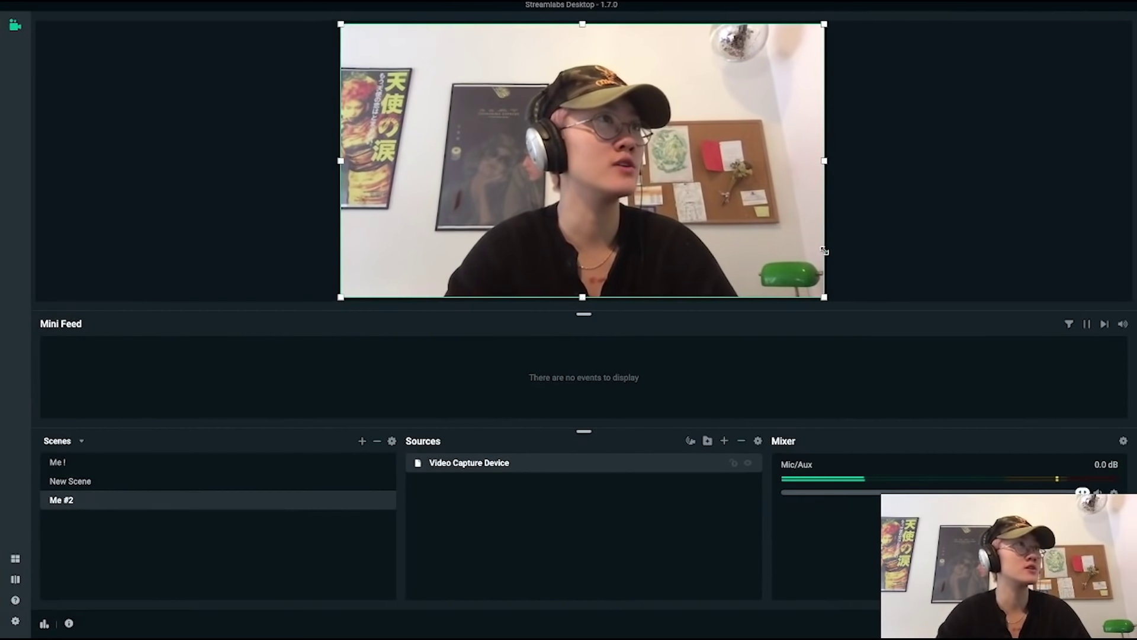
{"action": "left_click_drag", "start_coordinate": [824, 24], "coordinate": [639, 85]}
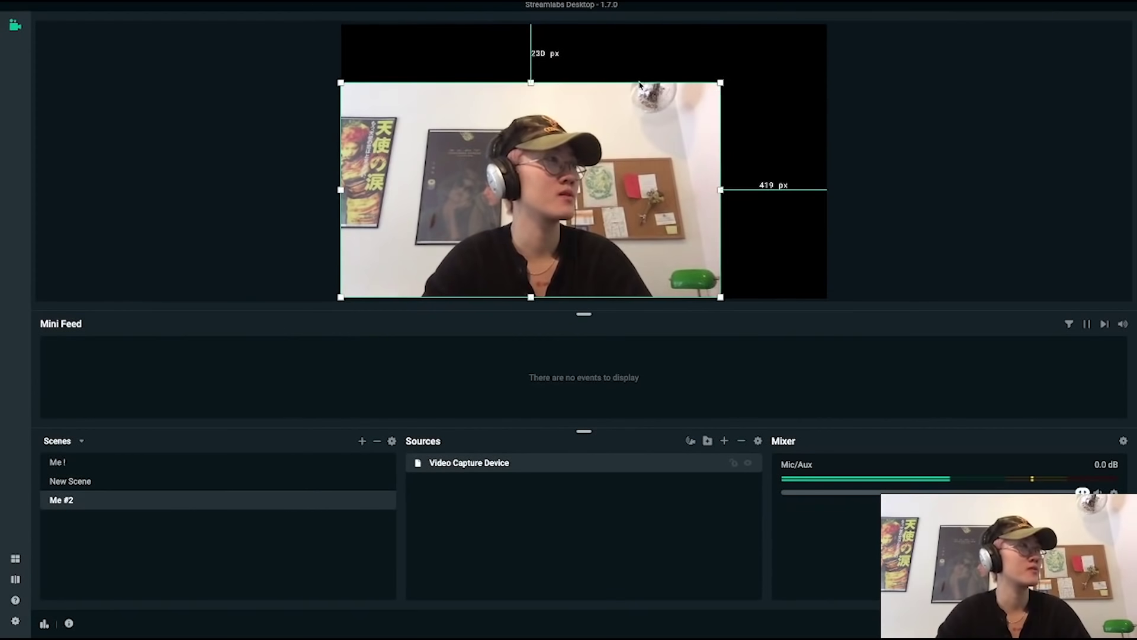
{"action": "left_click_drag", "start_coordinate": [721, 84], "coordinate": [828, 49]}
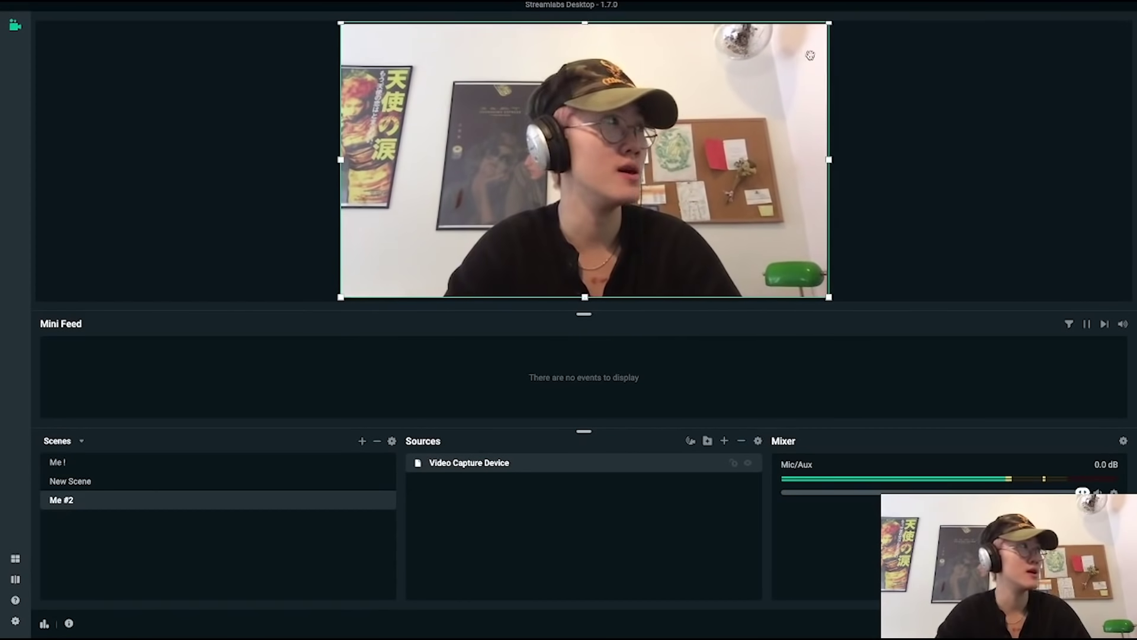
{"action": "left_click_drag", "start_coordinate": [342, 24], "coordinate": [460, 53]}
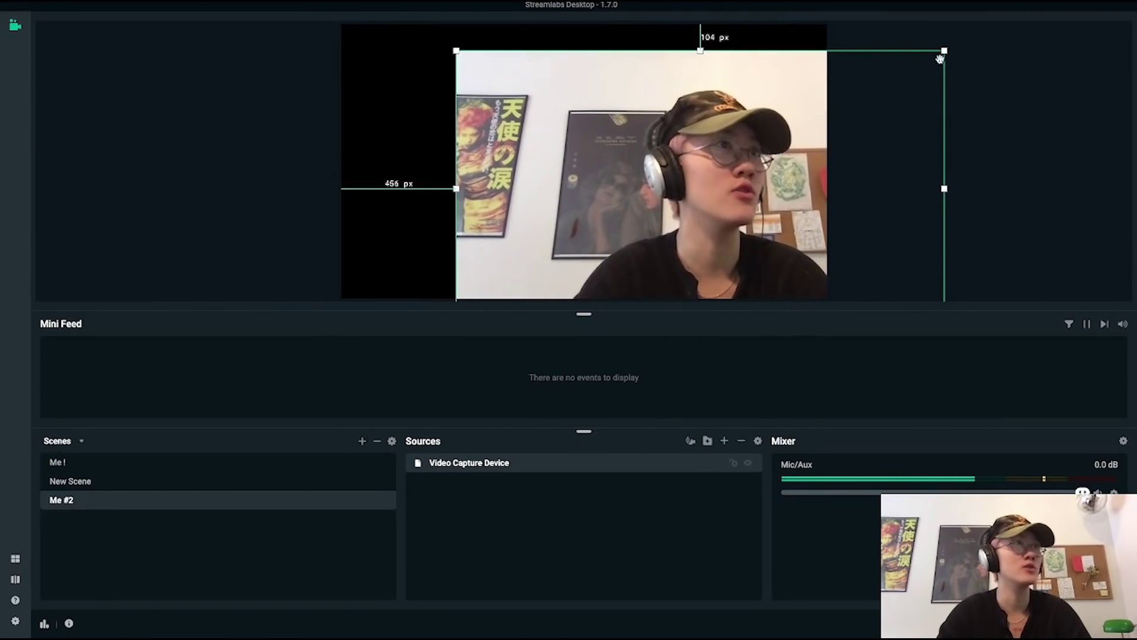
{"action": "left_click_drag", "start_coordinate": [944, 51], "coordinate": [771, 160]}
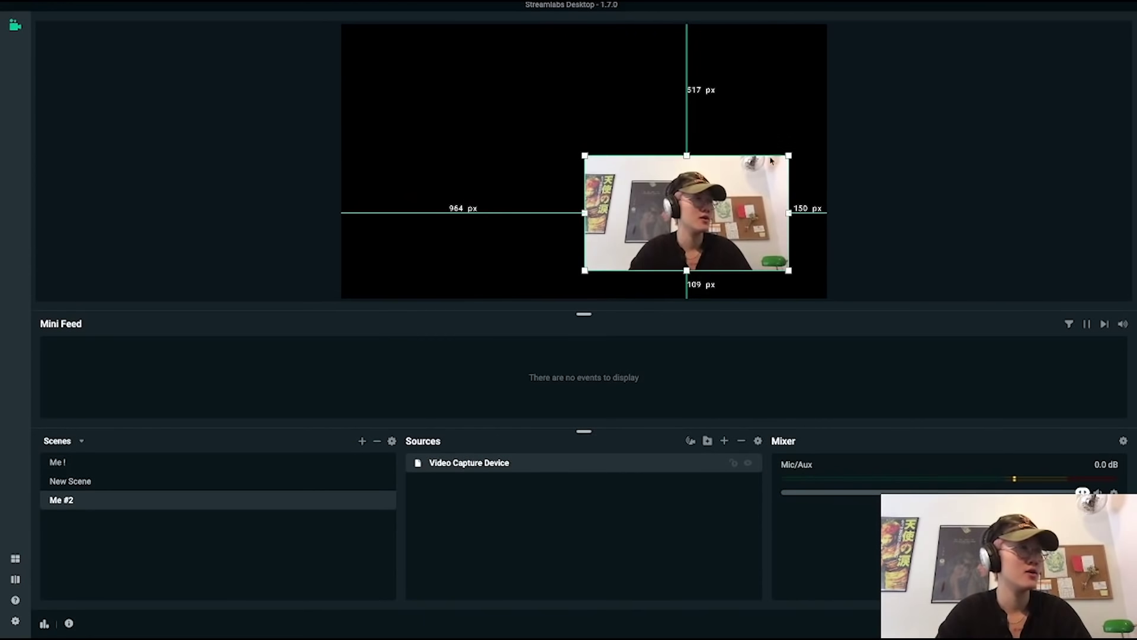
{"action": "left_click_drag", "start_coordinate": [691, 203], "coordinate": [731, 236]}
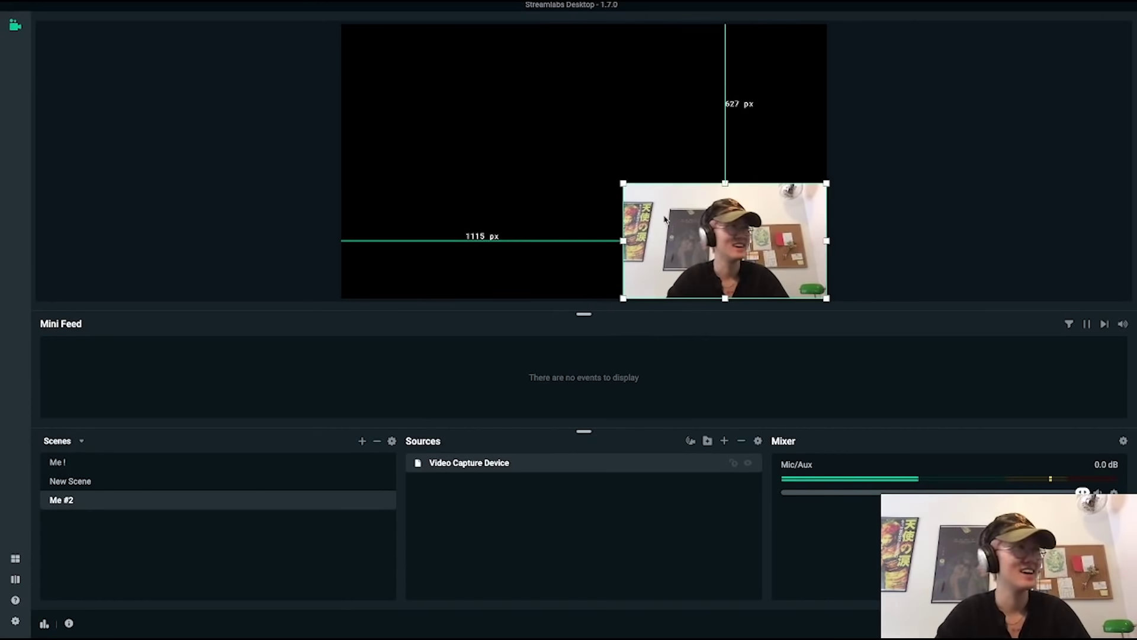
{"action": "left_click_drag", "start_coordinate": [623, 183], "coordinate": [341, 24]}
{"action": "left_click", "coordinate": [272, 149]}
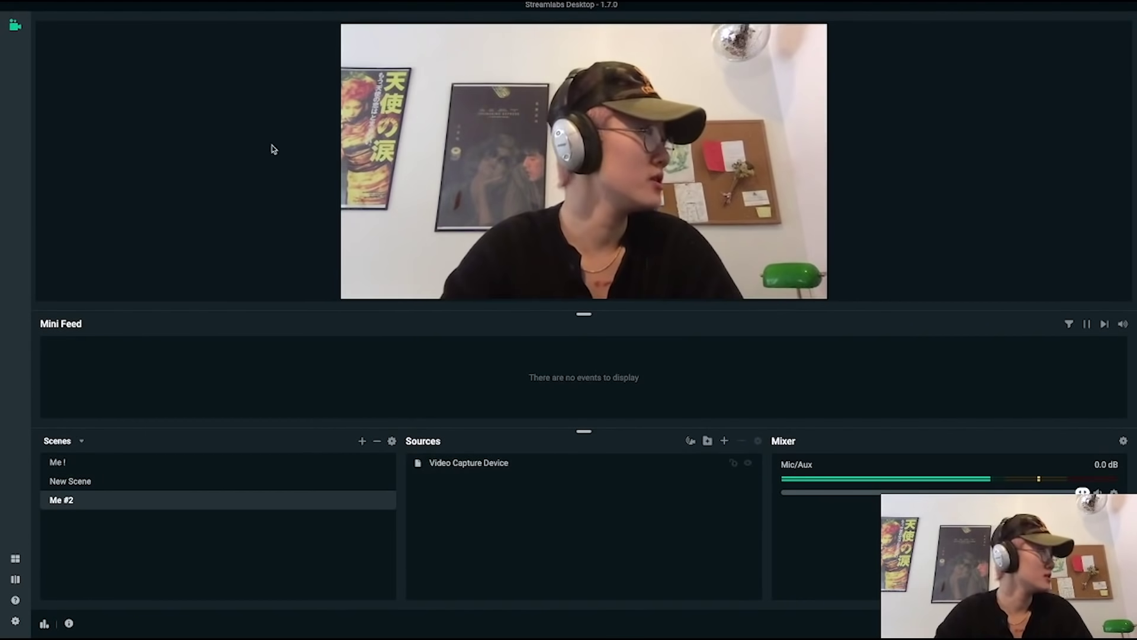
Add an empty scene 'New Scene (1)', then return to the 'Me #2' webcam scene.
{"action": "left_click", "coordinate": [362, 440]}
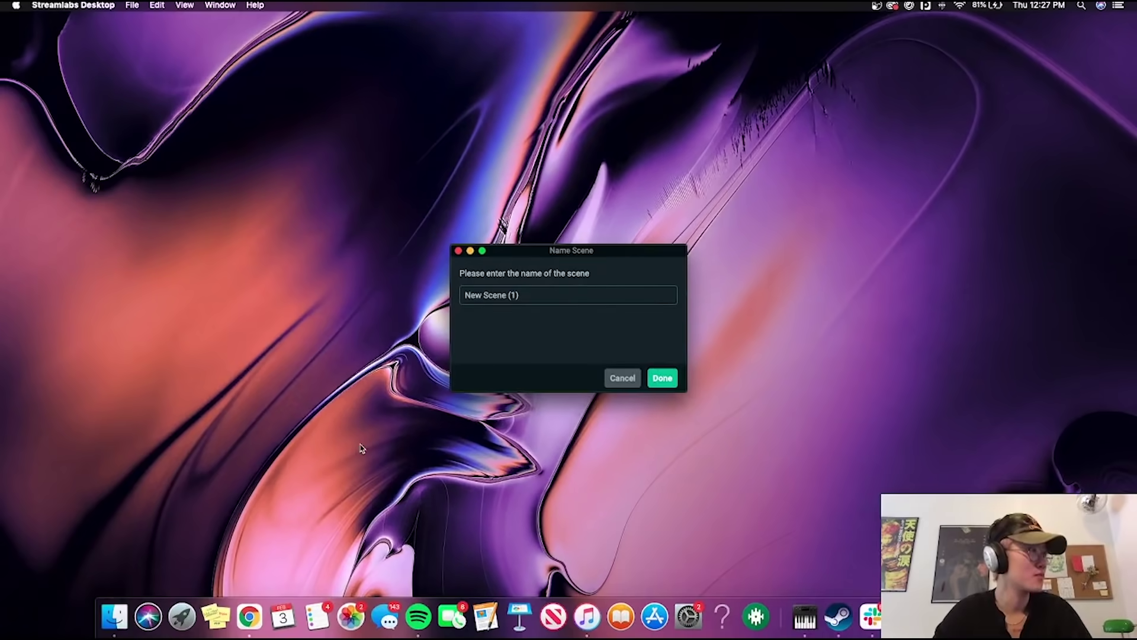
{"action": "left_click", "coordinate": [662, 377]}
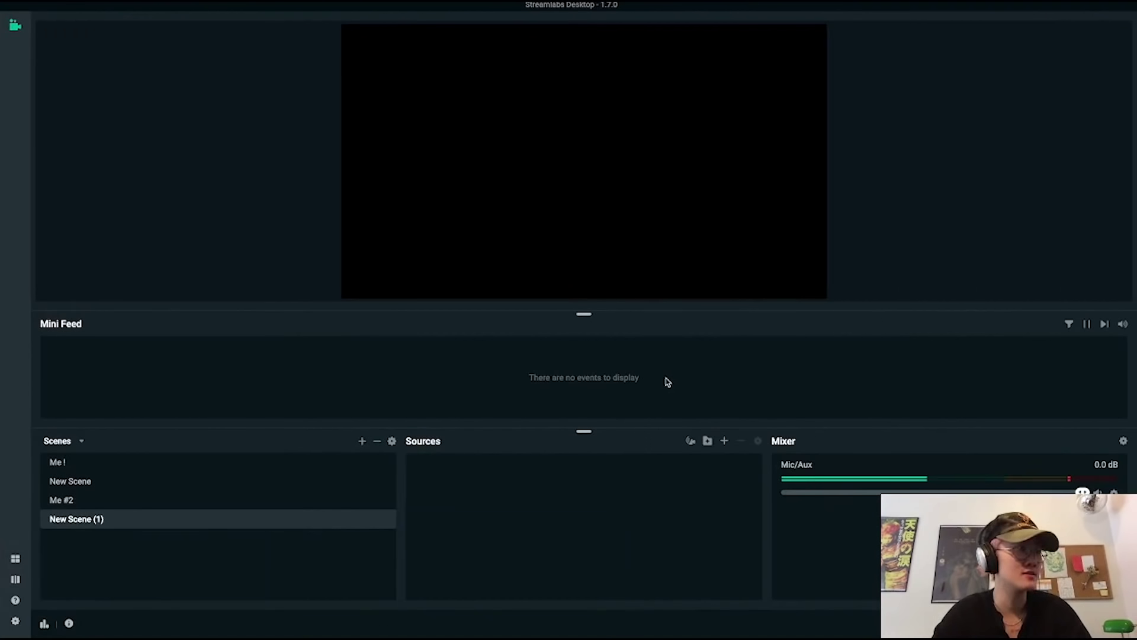
{"action": "left_click", "coordinate": [279, 505]}
{"action": "left_click", "coordinate": [262, 524]}
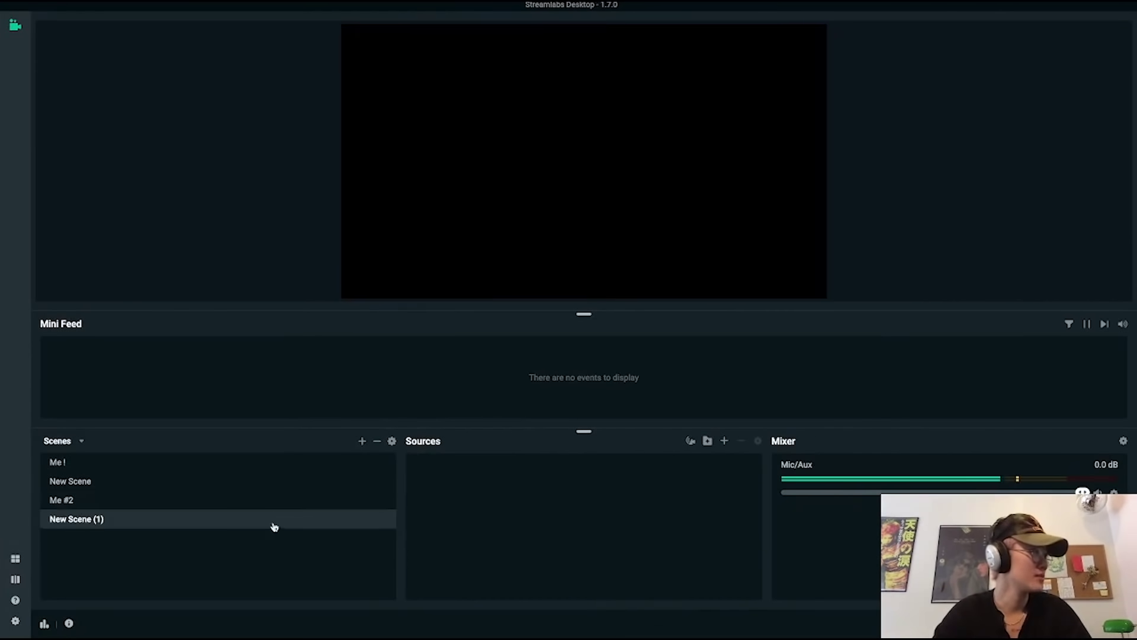
{"action": "left_click", "coordinate": [277, 506]}
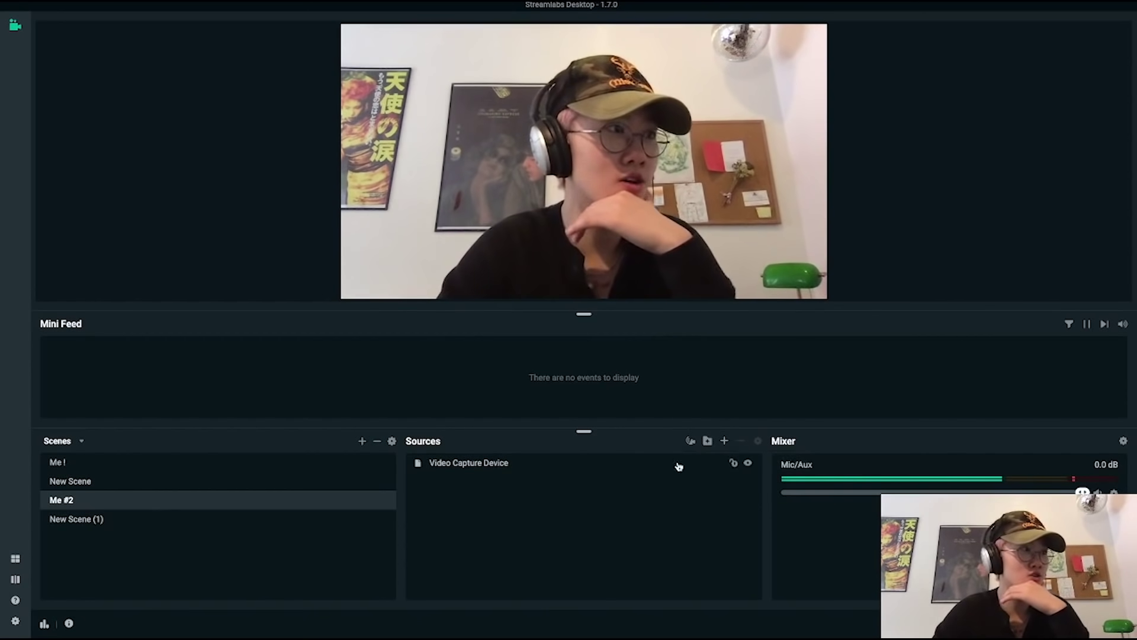
Create an Image source named 'Me Playing Guitar' in the 'Me #2' scene.
{"action": "left_click", "coordinate": [727, 441]}
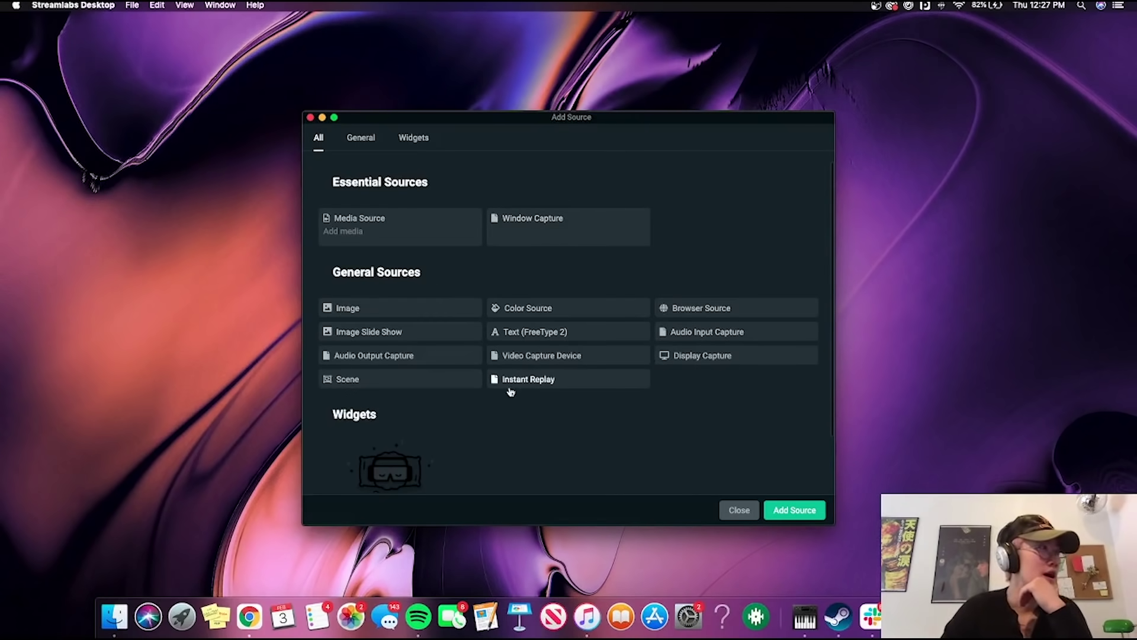
{"action": "left_click", "coordinate": [432, 317]}
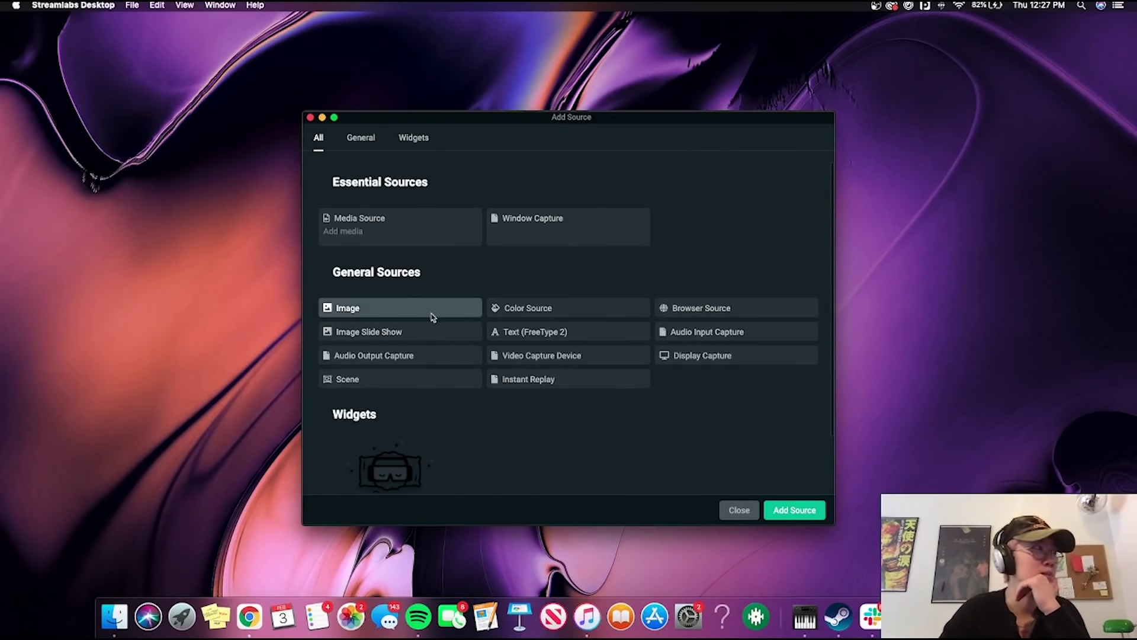
{"action": "left_click", "coordinate": [811, 511]}
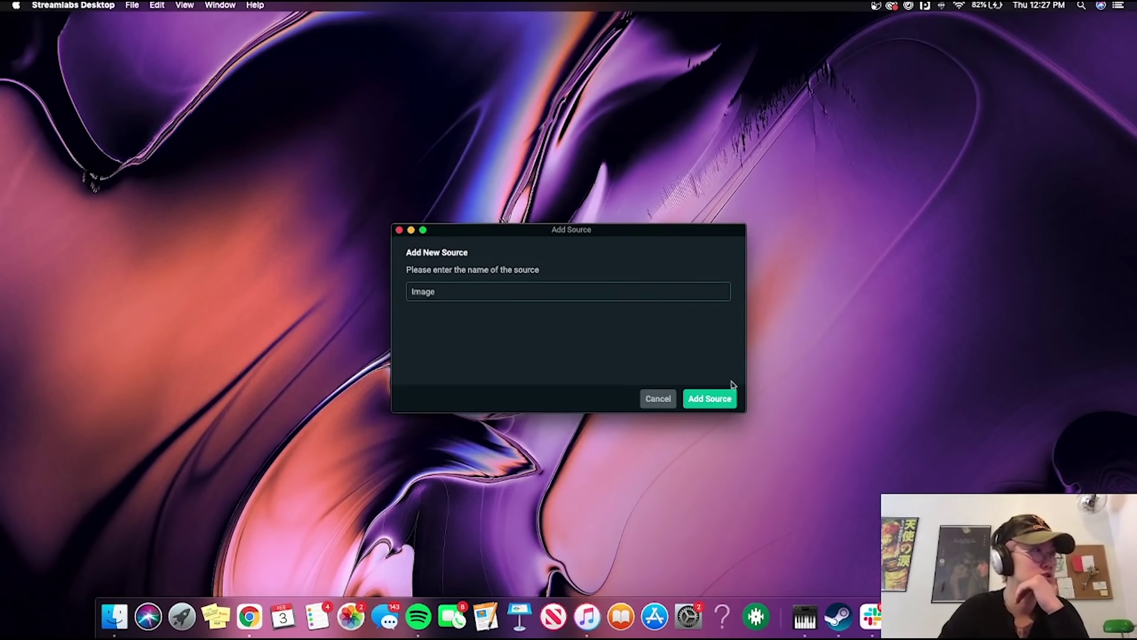
{"action": "double_click", "coordinate": [520, 284]}
{"action": "type", "text": "Me "}
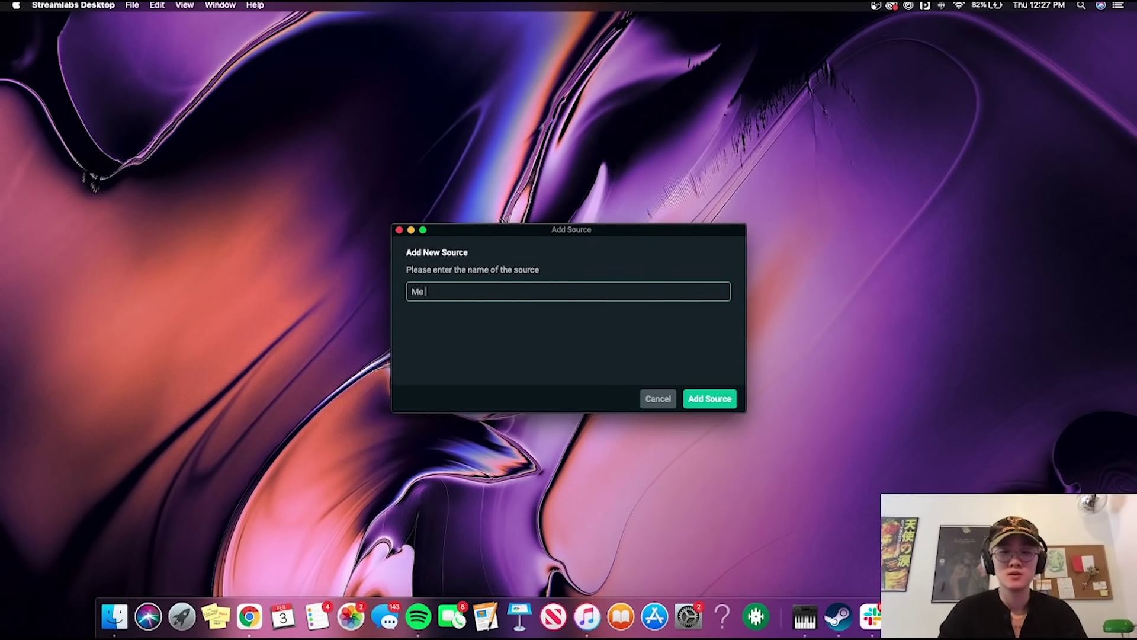
{"action": "type", "text": "Playing Guitar"}
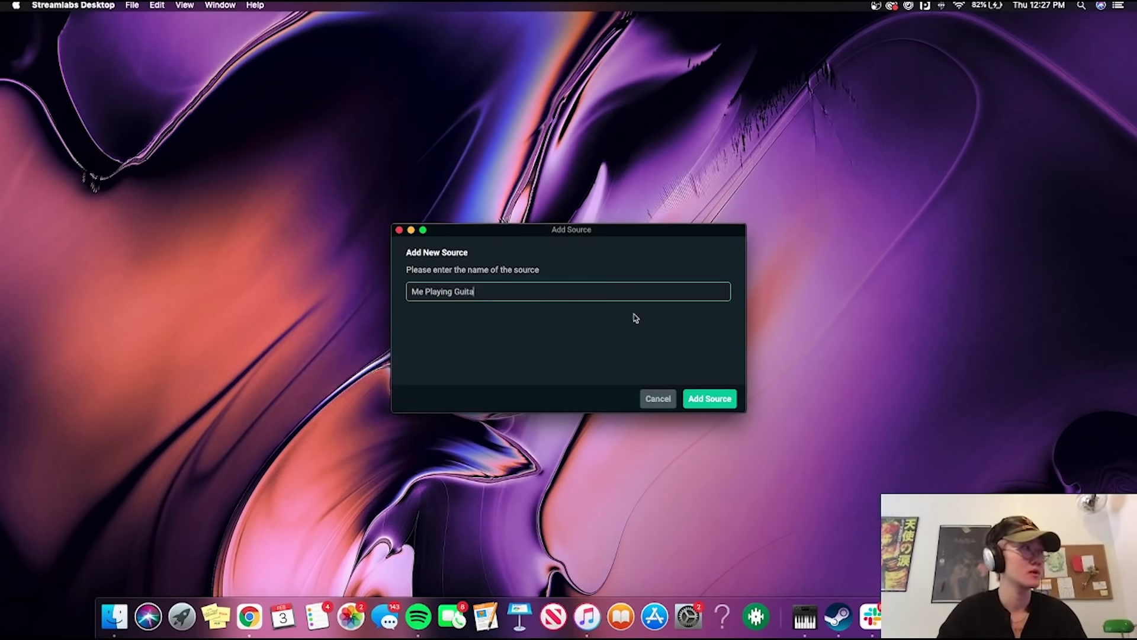
{"action": "left_click", "coordinate": [720, 399]}
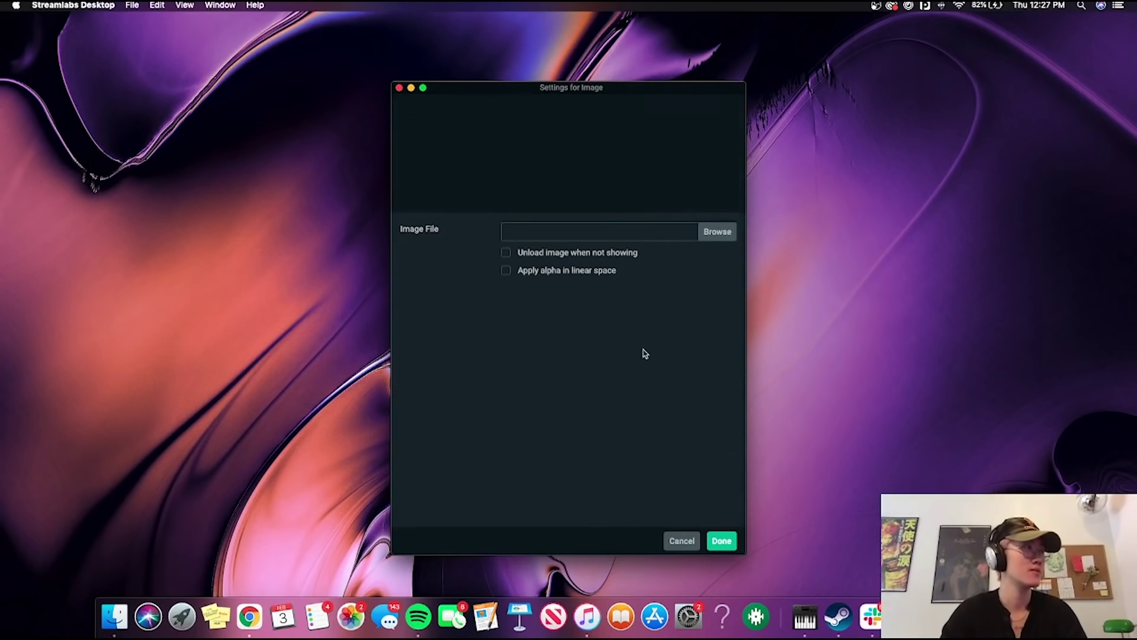
Load the IMG_3896.jpg guitar photo into the 'Me Playing Guitar' source.
{"action": "left_click", "coordinate": [718, 232]}
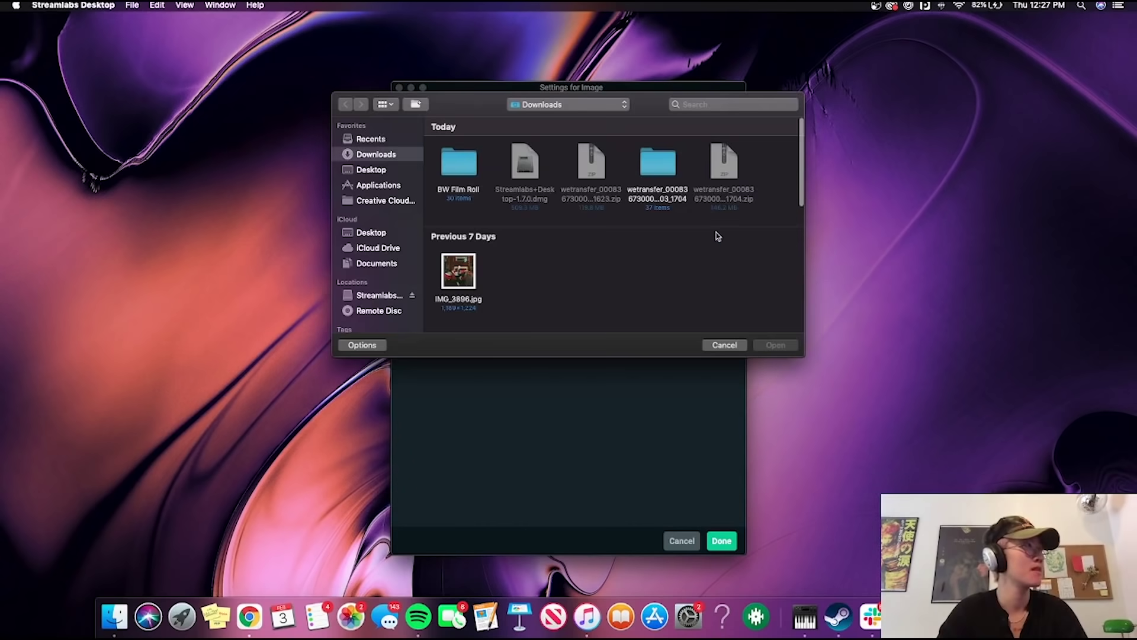
{"action": "left_click", "coordinate": [459, 286]}
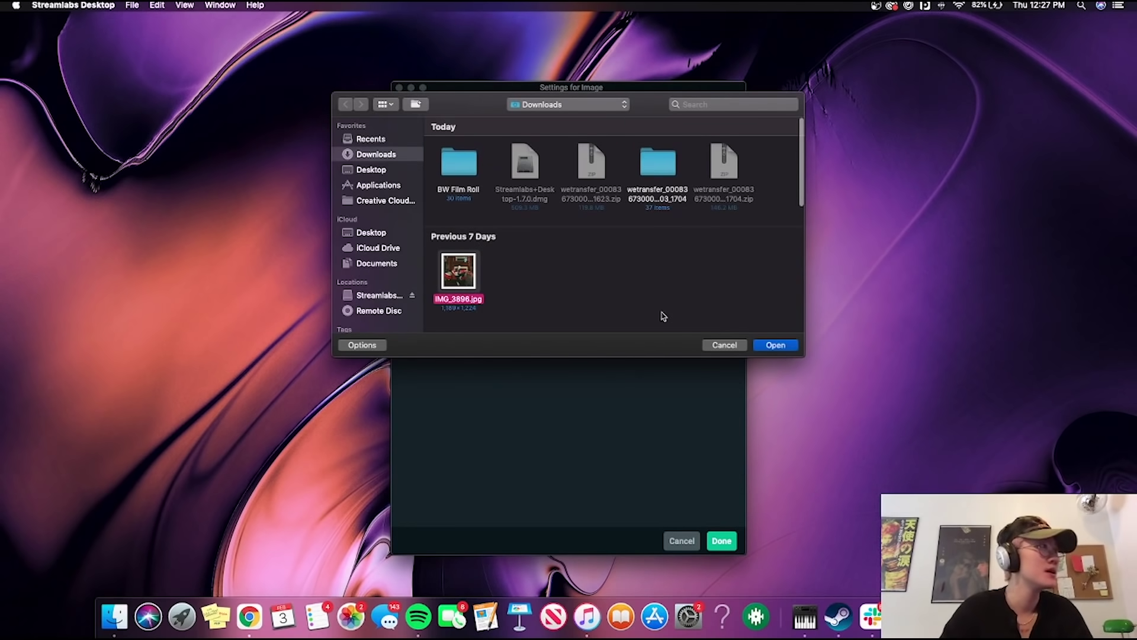
{"action": "left_click", "coordinate": [777, 348]}
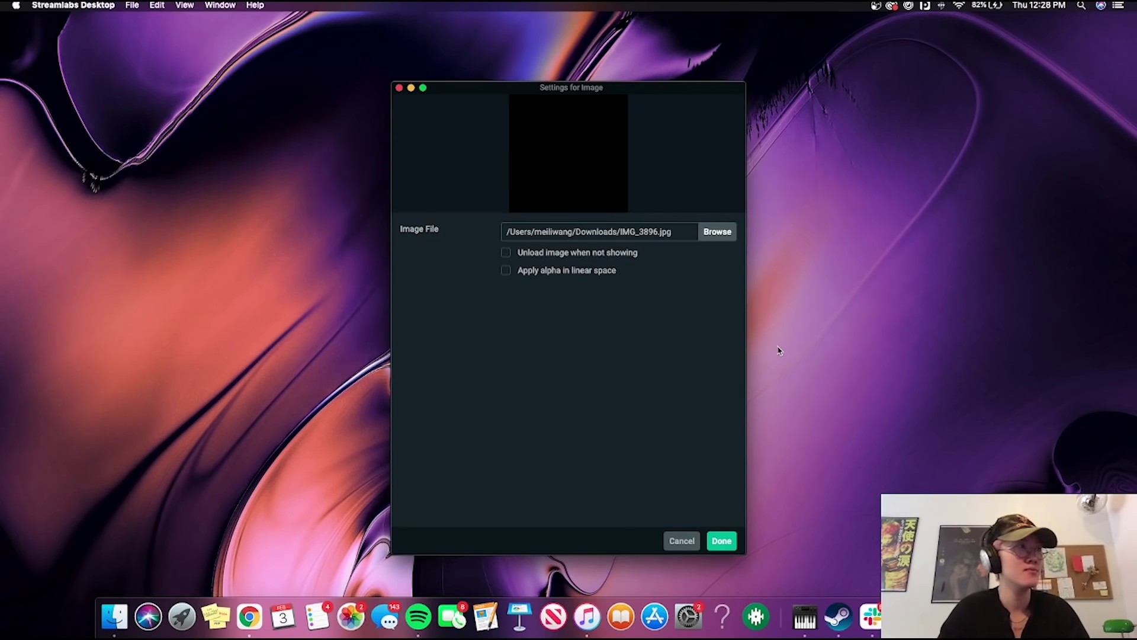
{"action": "left_click", "coordinate": [727, 546]}
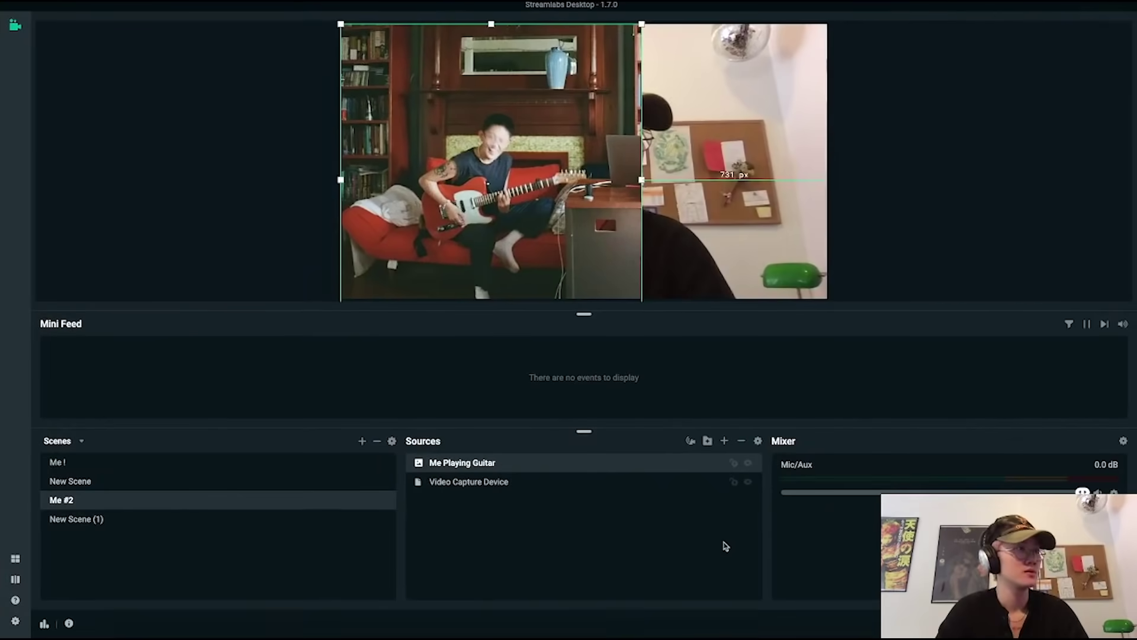
Shrink the guitar photo into the top-left corner of the 'Me #2' canvas.
{"action": "left_click_drag", "start_coordinate": [643, 26], "coordinate": [437, 174]}
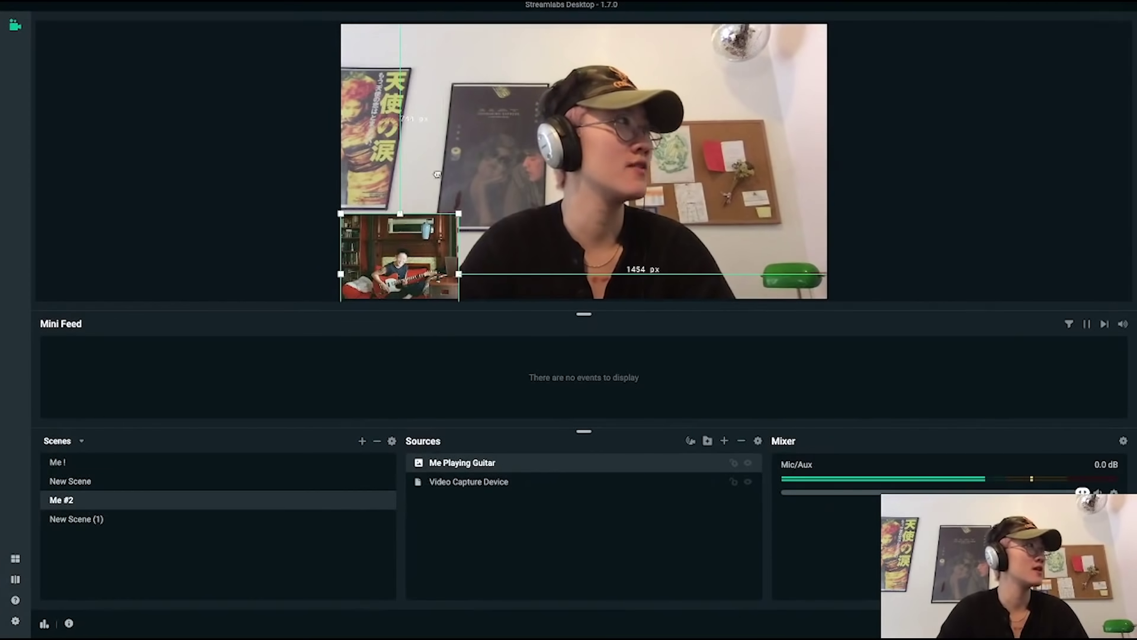
{"action": "left_click_drag", "start_coordinate": [438, 237], "coordinate": [438, 49]}
{"action": "left_click", "coordinate": [452, 204]}
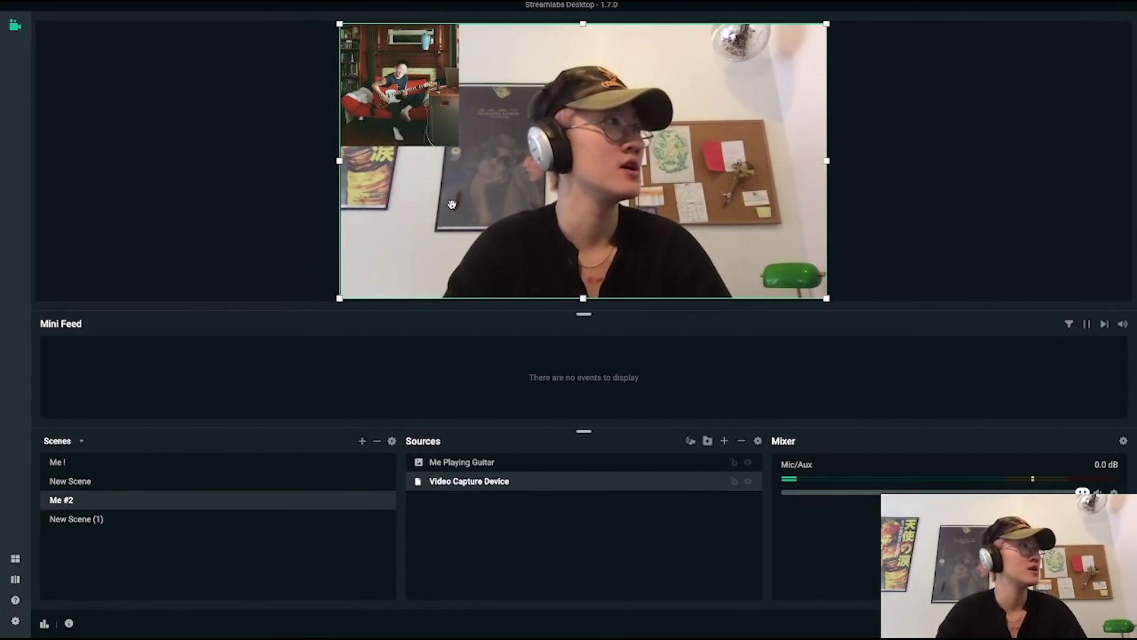
{"action": "left_click", "coordinate": [215, 226]}
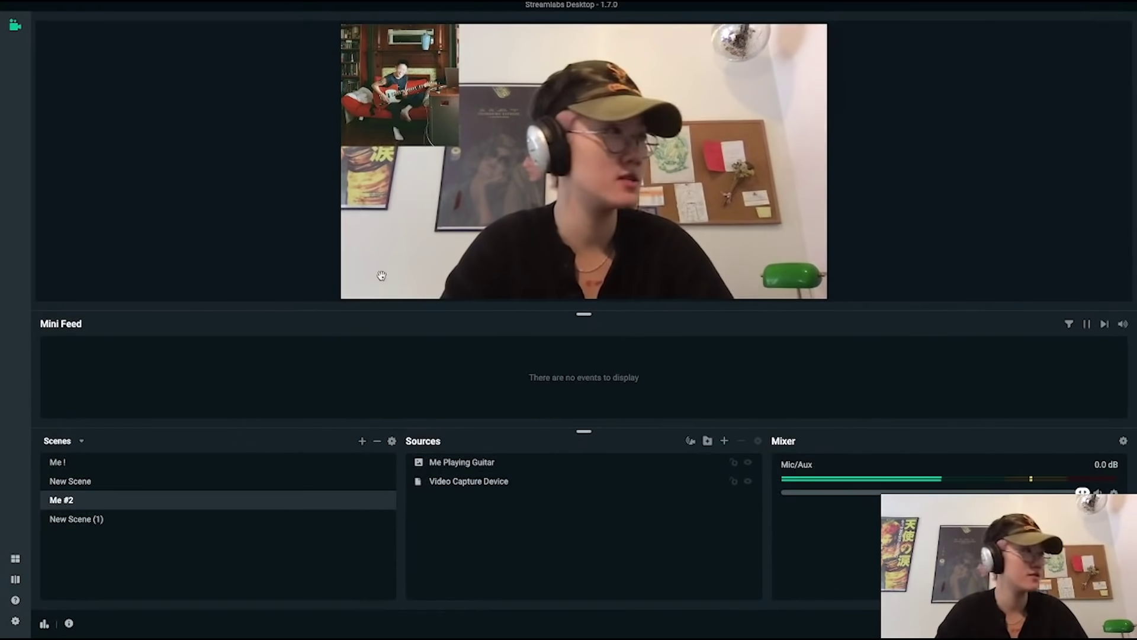
{"action": "left_click", "coordinate": [724, 441]}
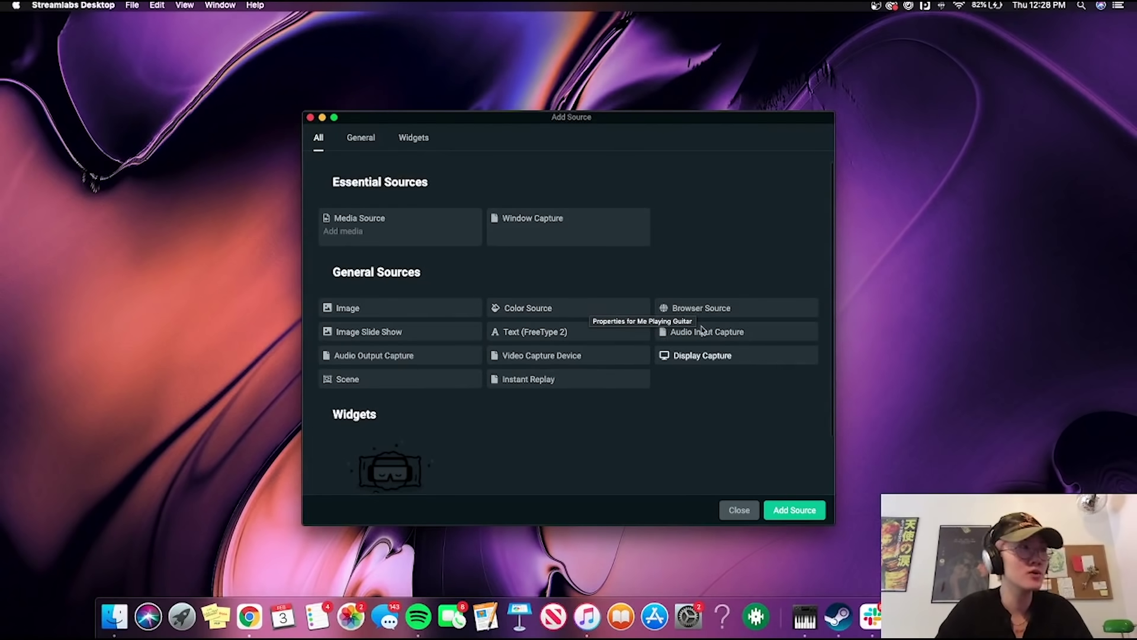
Add a Text (FreeType 2) source with its default name and the text 'Hey There!'.
{"action": "left_click", "coordinate": [602, 335]}
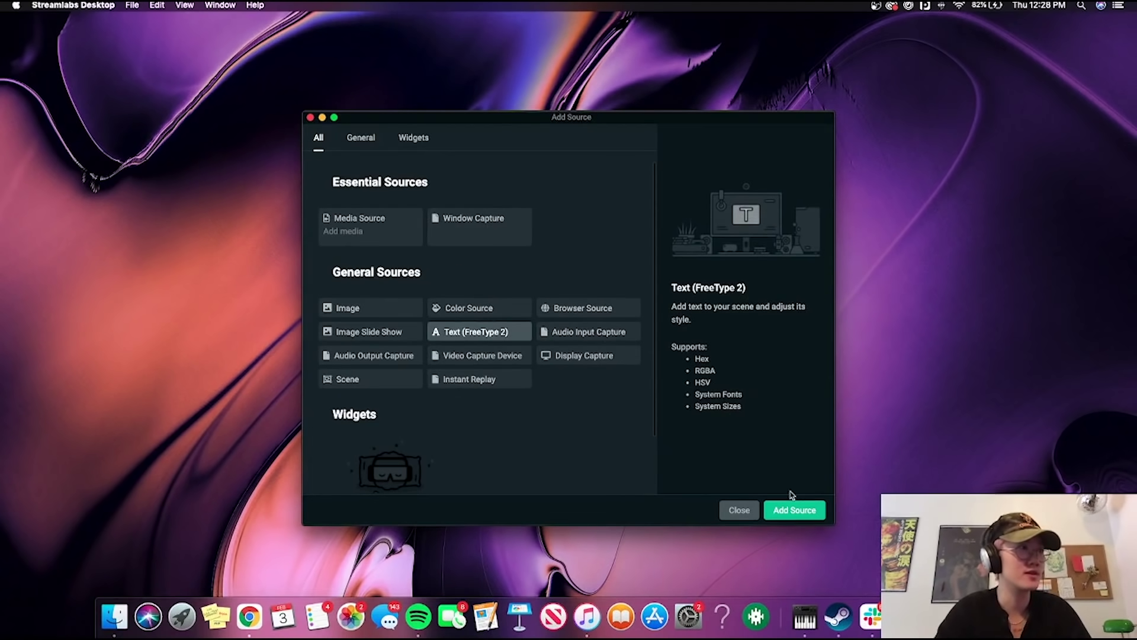
{"action": "left_click", "coordinate": [795, 510]}
{"action": "left_click", "coordinate": [512, 294]}
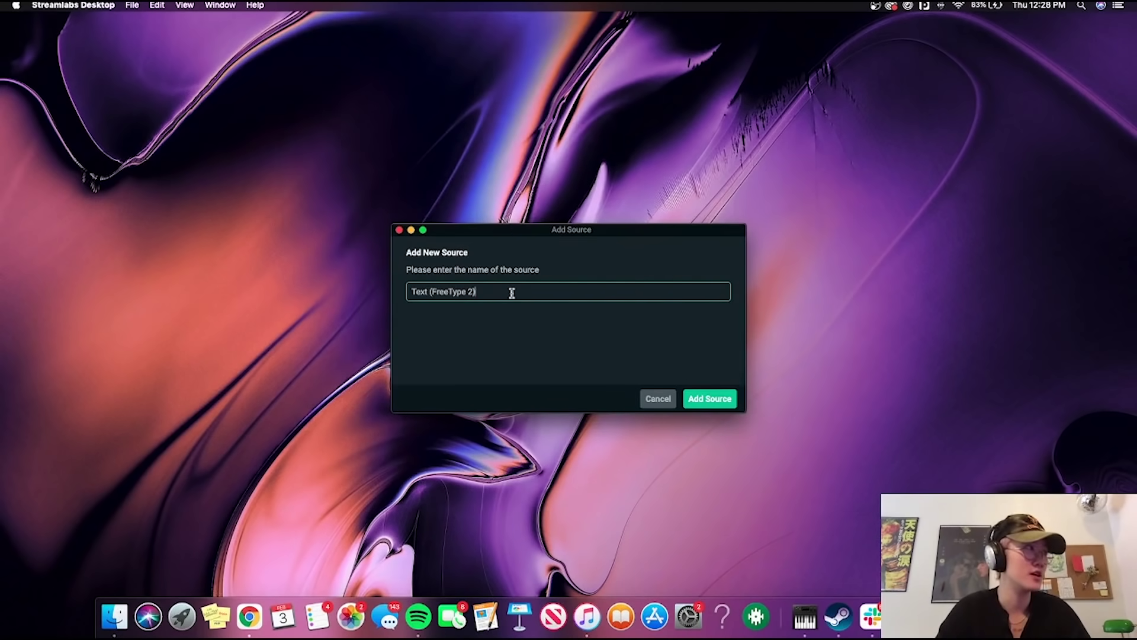
{"action": "left_click", "coordinate": [732, 404]}
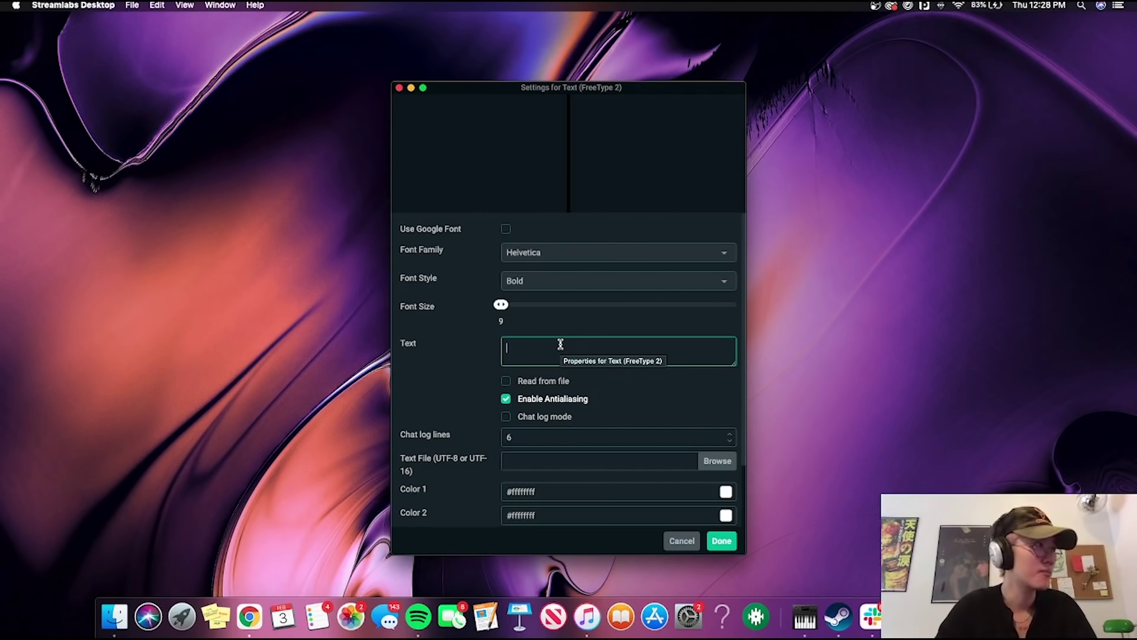
{"action": "scroll", "coordinate": [560, 345], "scroll_direction": "down", "scroll_amount": 4}
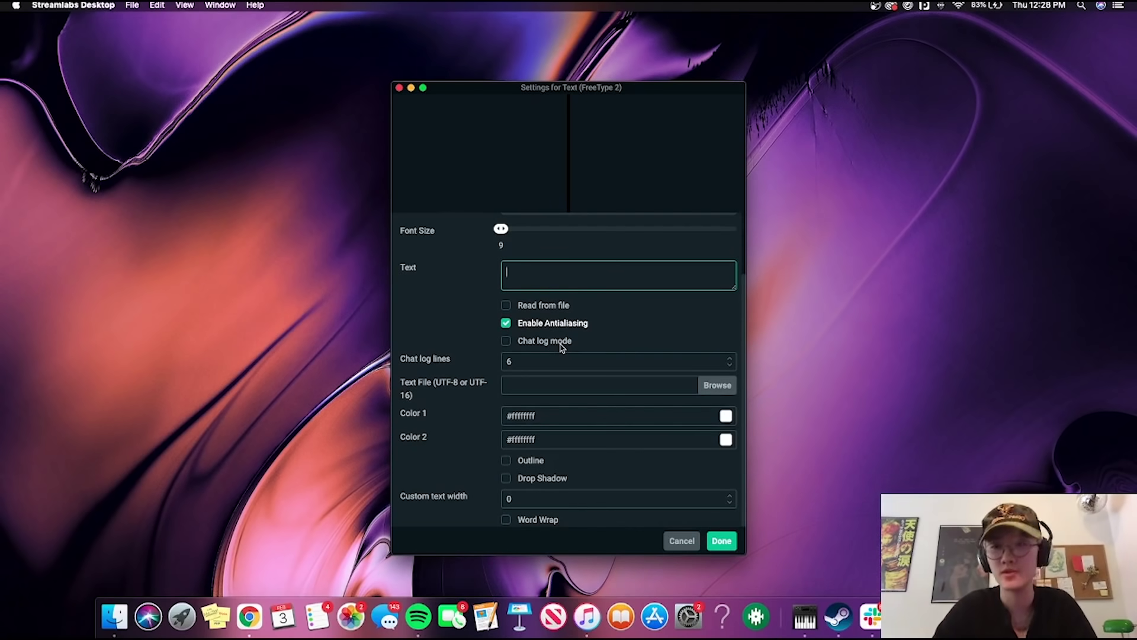
{"action": "scroll", "coordinate": [561, 348], "scroll_direction": "up", "scroll_amount": 3}
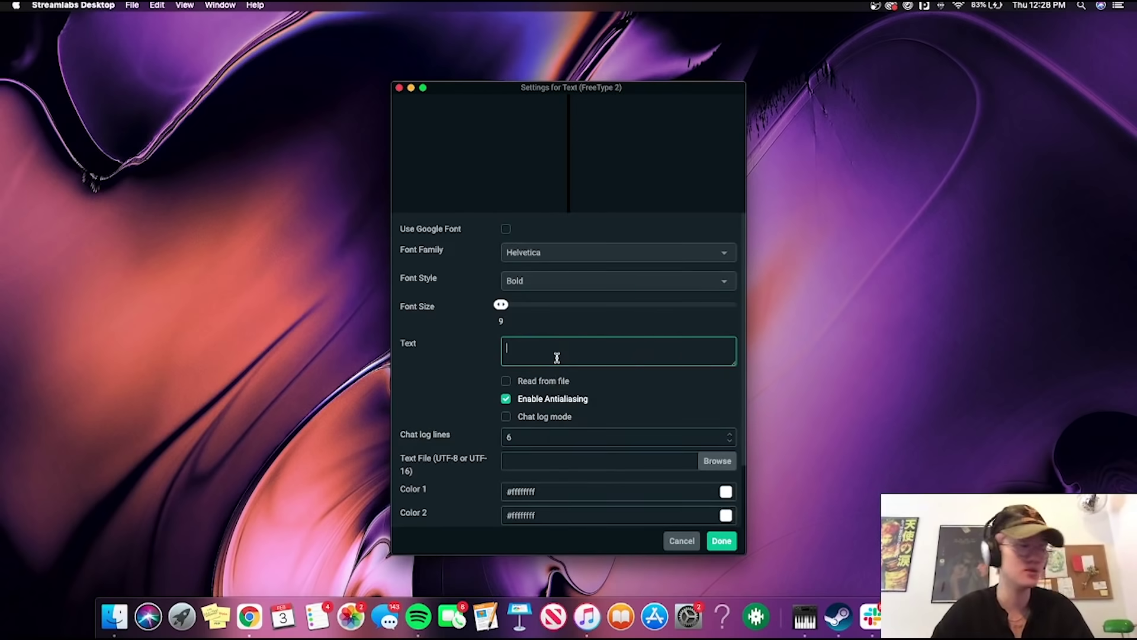
{"action": "type", "text": "ey There!"}
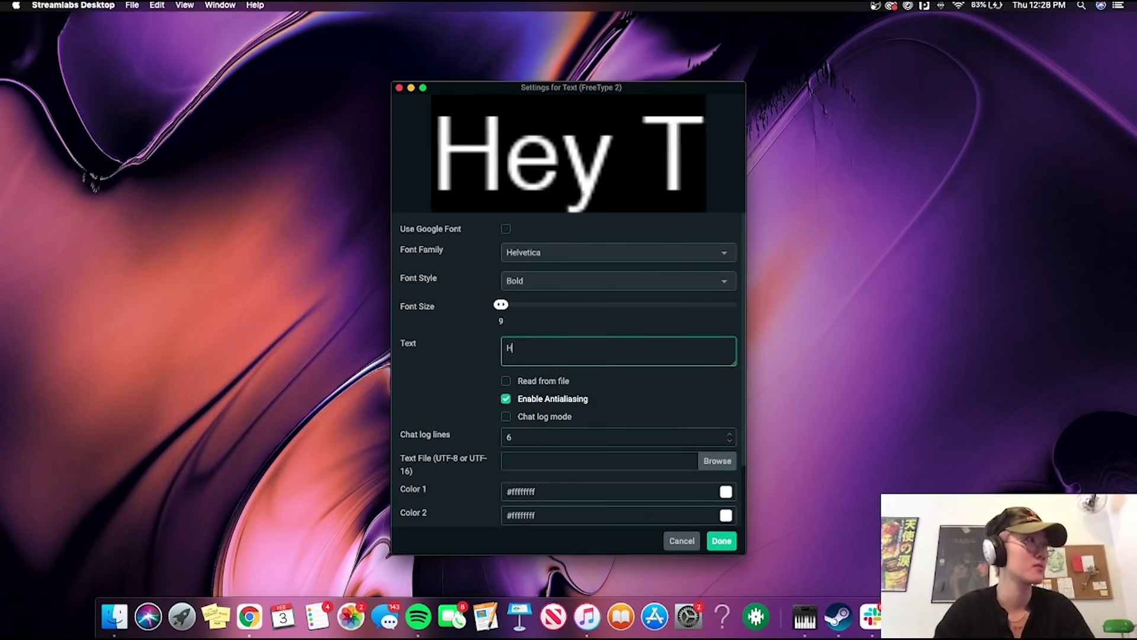
{"action": "left_click", "coordinate": [721, 540]}
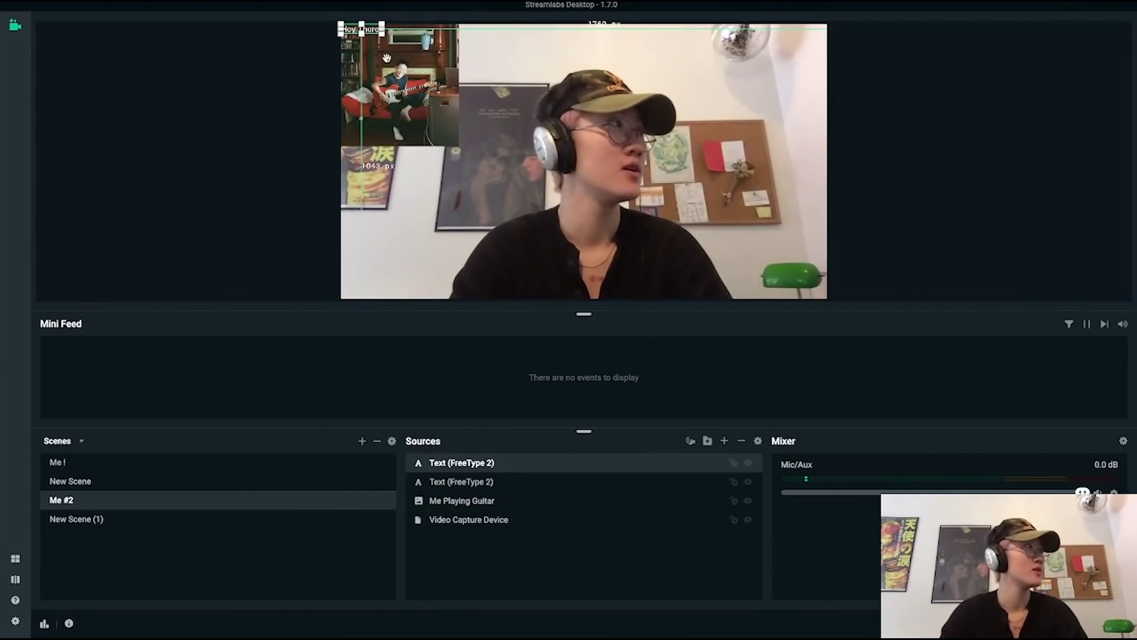
Reposition the guitar photo and enlarge the 'Hey There!' text in the Me #2 preview.
{"action": "left_click_drag", "start_coordinate": [435, 54], "coordinate": [359, 26]}
{"action": "left_click", "coordinate": [361, 29]}
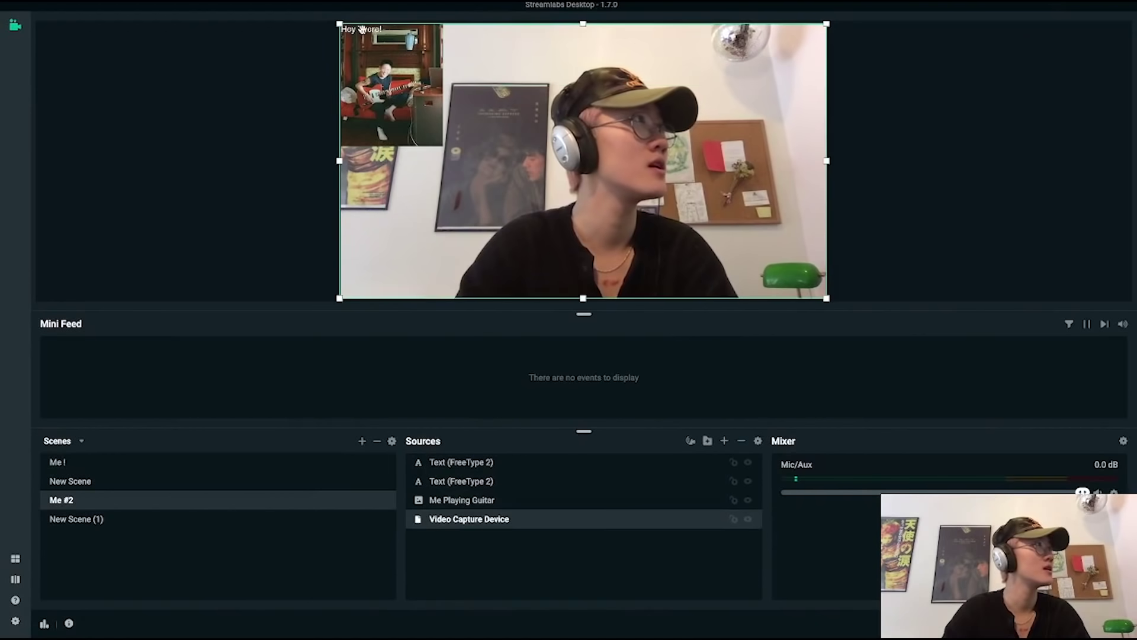
{"action": "left_click", "coordinate": [368, 30]}
{"action": "left_click_drag", "start_coordinate": [384, 35], "coordinate": [668, 100]}
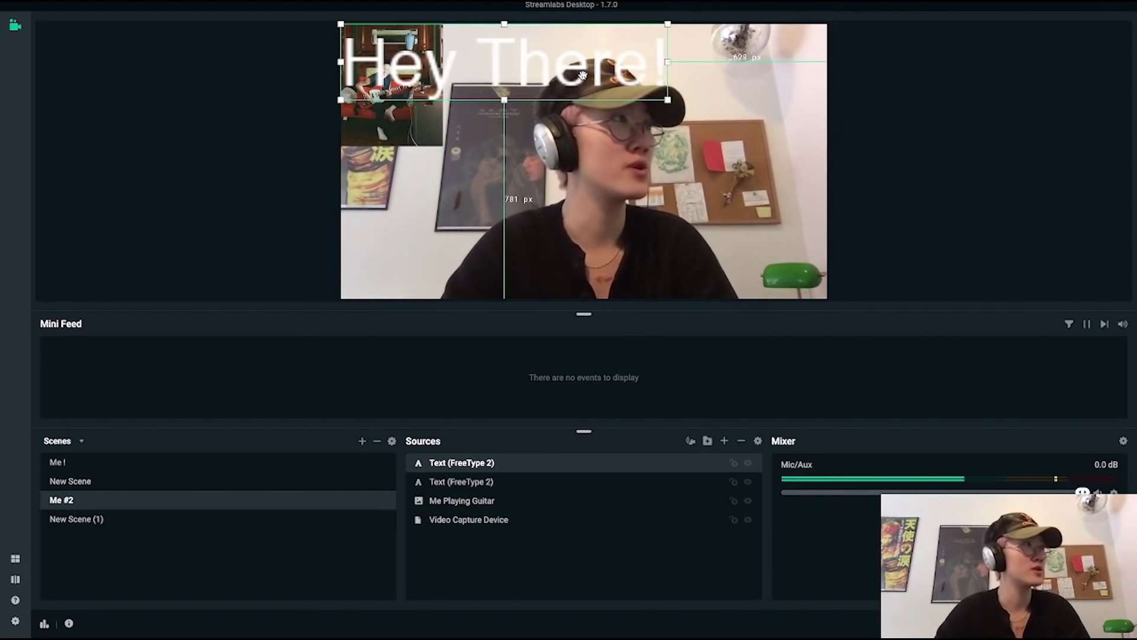
{"action": "left_click", "coordinate": [583, 76]}
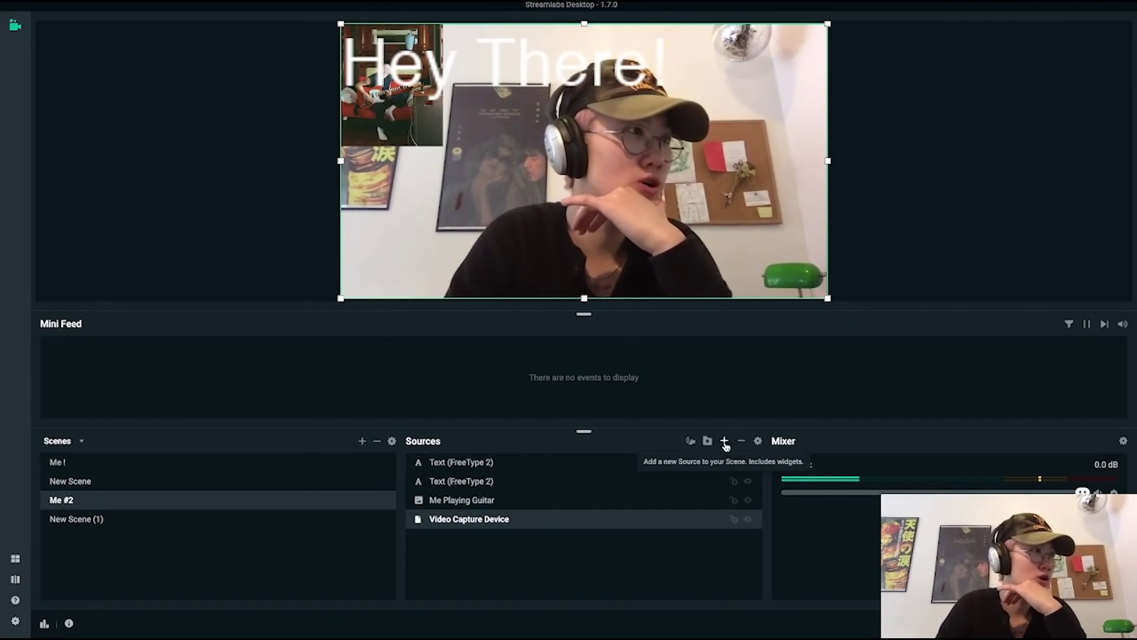
Switch from Me #2 to the empty New Scene (1).
{"action": "left_click", "coordinate": [229, 508]}
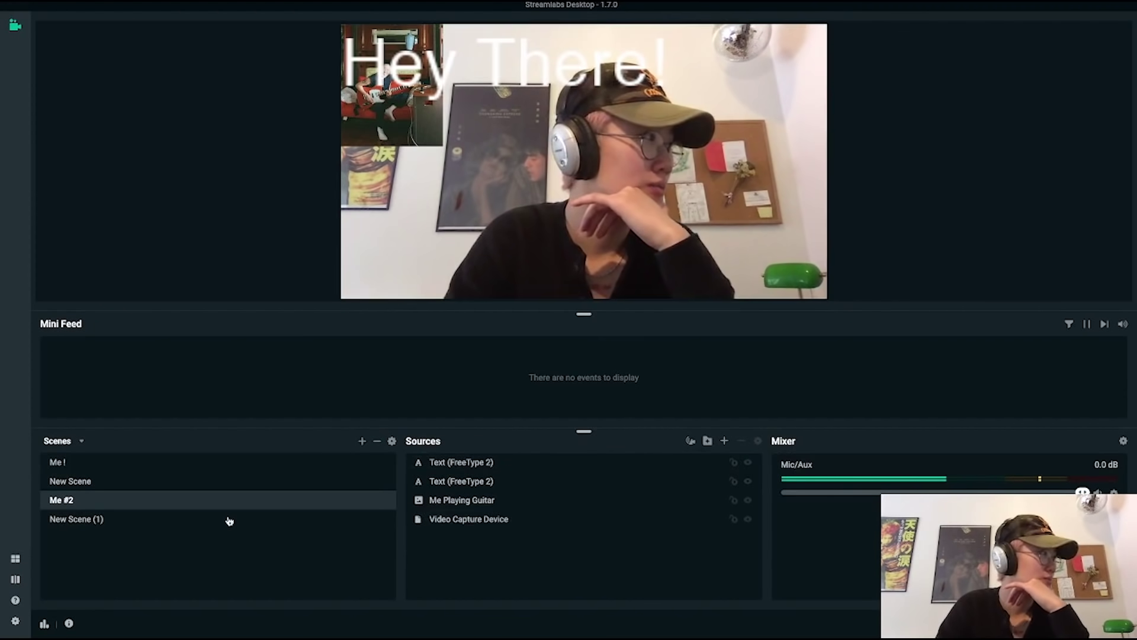
{"action": "left_click", "coordinate": [230, 519]}
{"action": "left_click", "coordinate": [249, 485]}
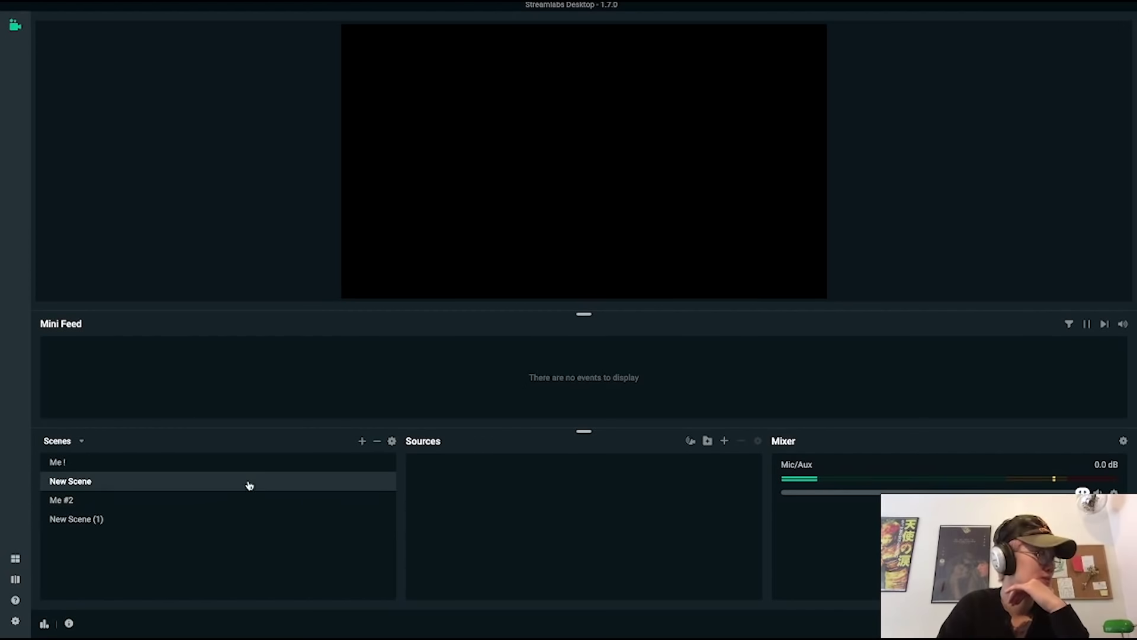
{"action": "left_click", "coordinate": [253, 518]}
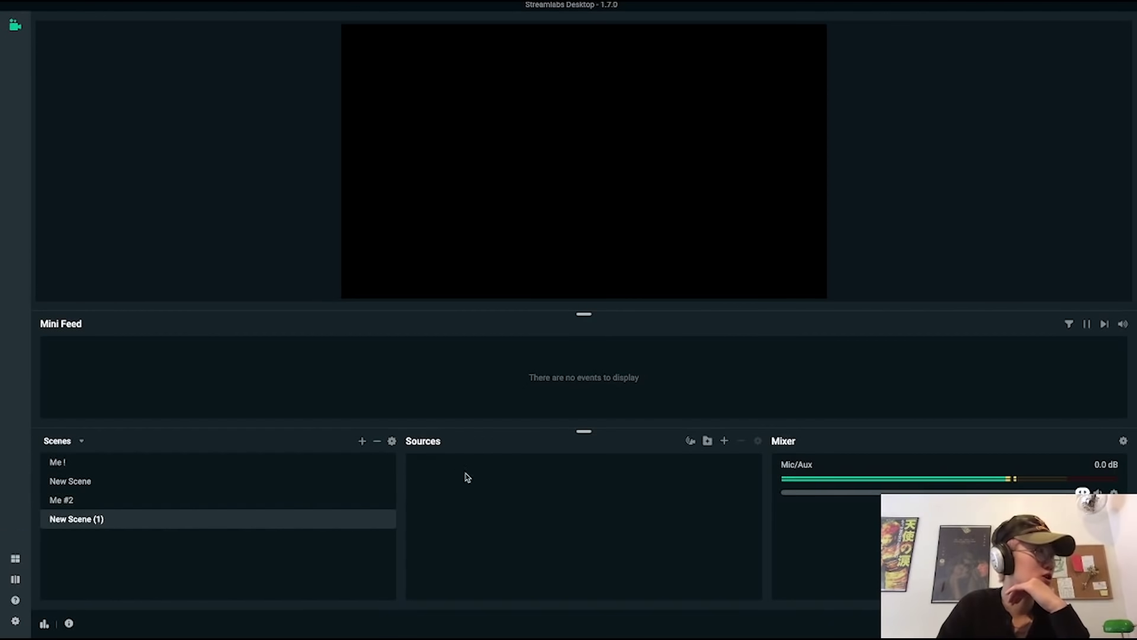
Add an Audio Input Capture source to the empty scene with its default name.
{"action": "left_click", "coordinate": [724, 440]}
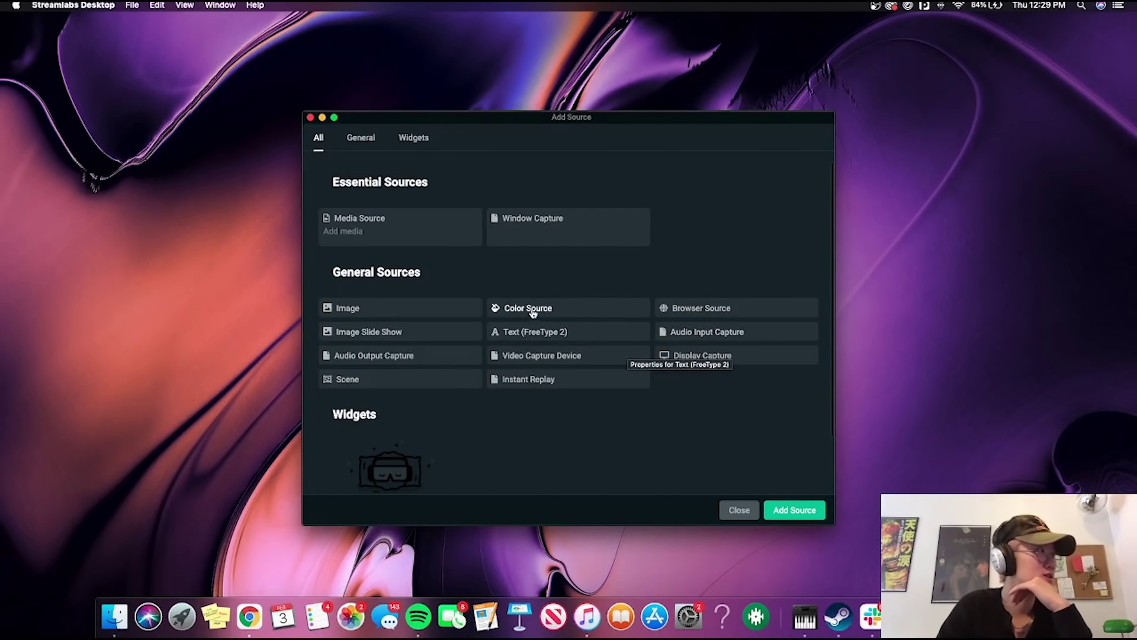
{"action": "left_click", "coordinate": [400, 358]}
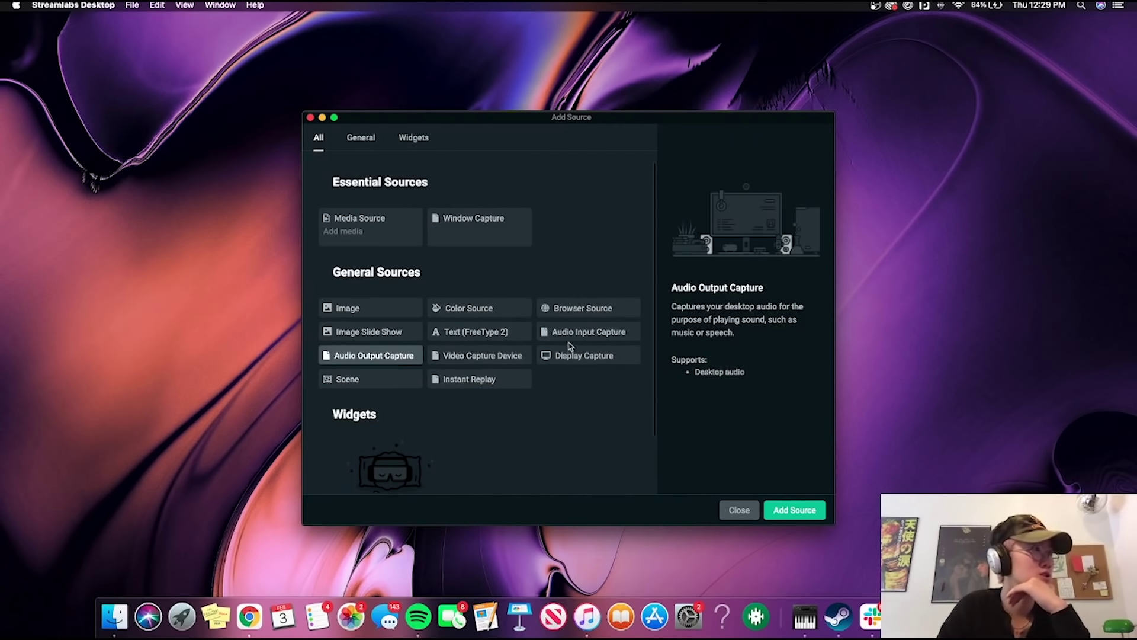
{"action": "left_click", "coordinate": [579, 332]}
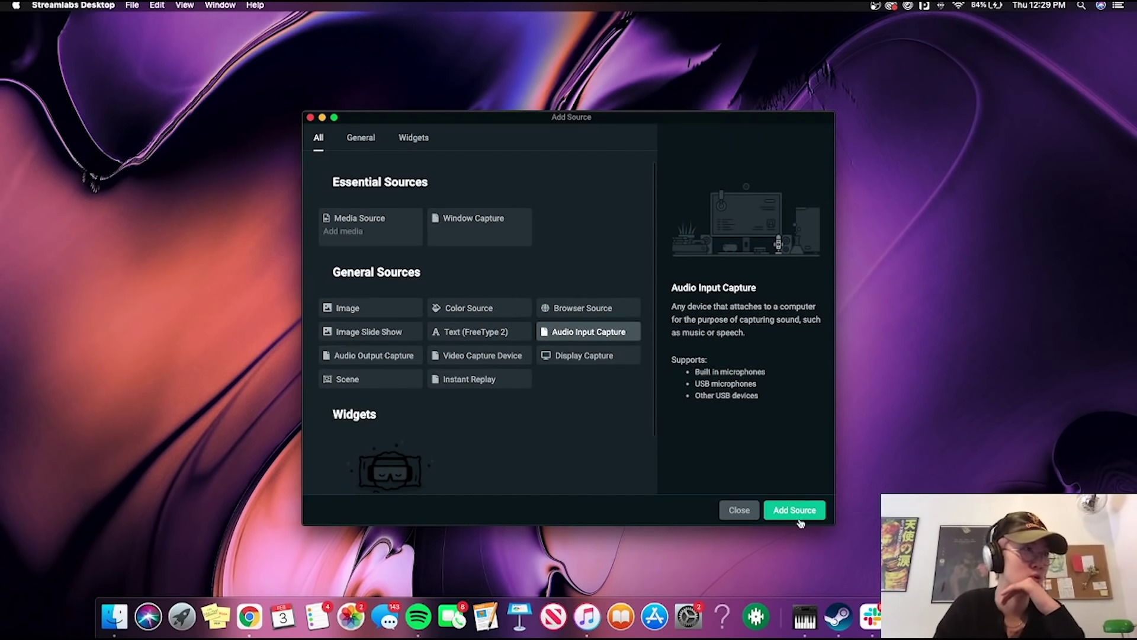
{"action": "left_click", "coordinate": [798, 518]}
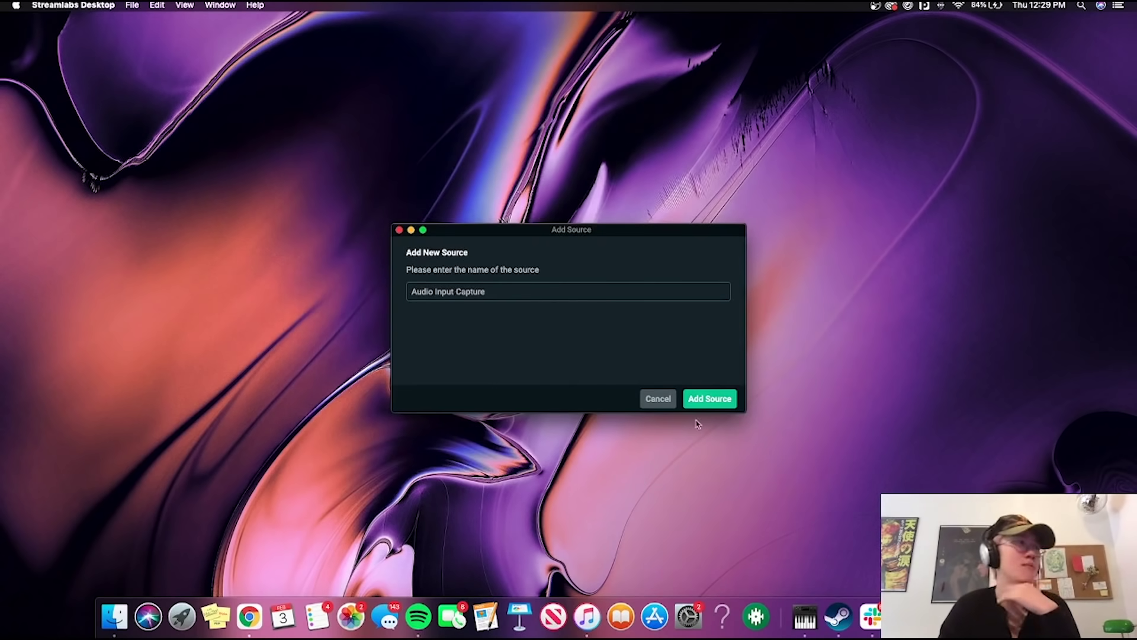
{"action": "left_click", "coordinate": [712, 401]}
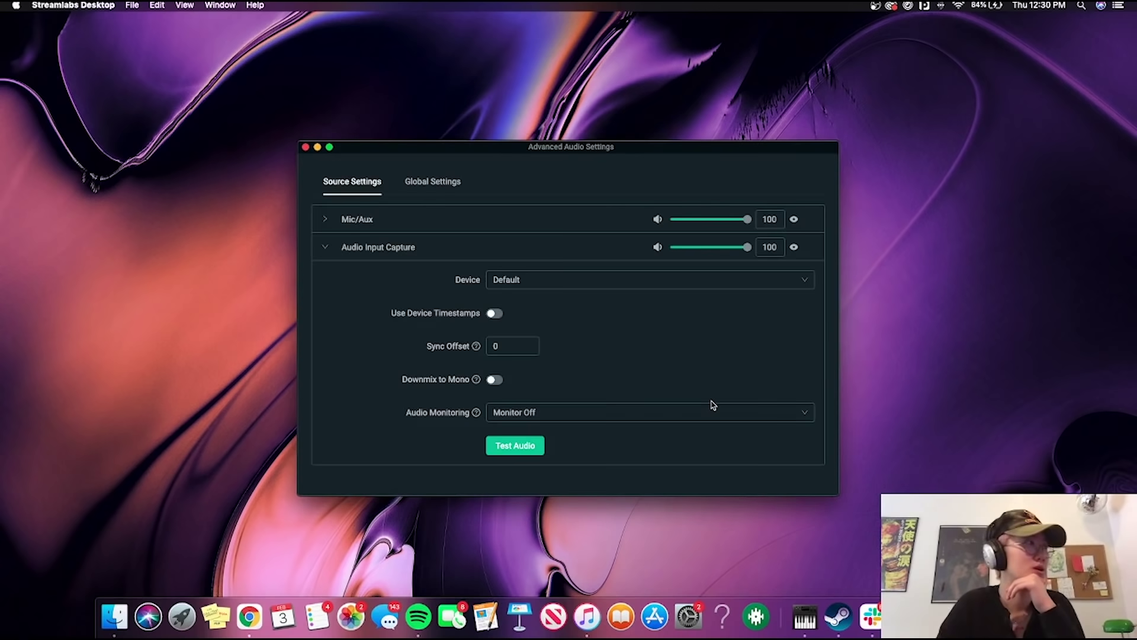
Keep the input device on Default, run a quick audio test, and return to Streamlabs.
{"action": "left_click", "coordinate": [608, 277]}
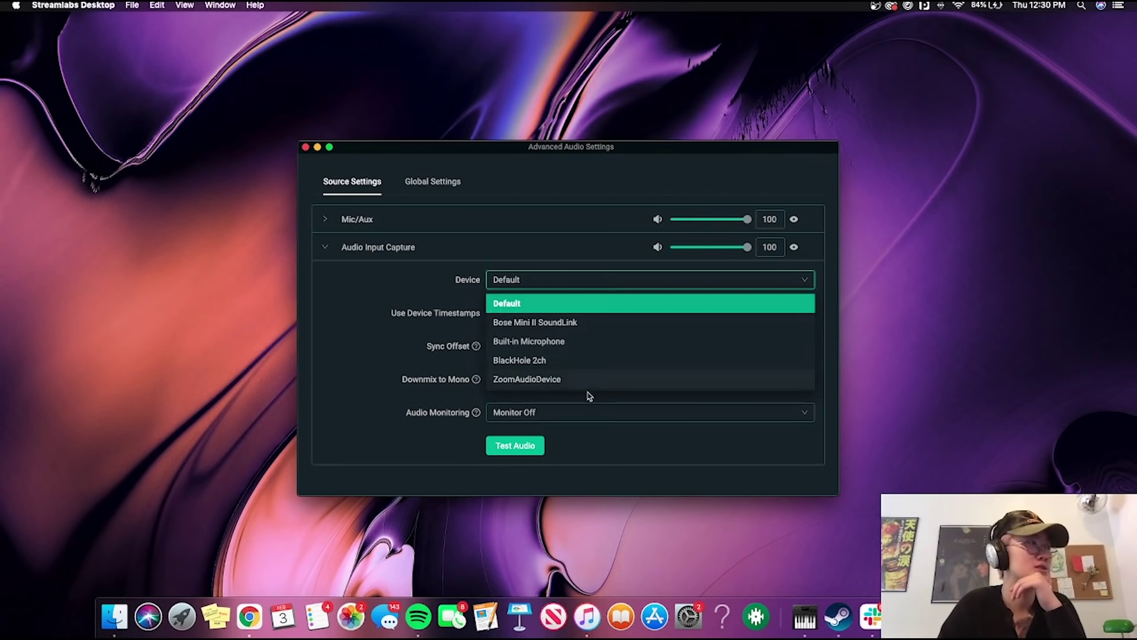
{"action": "left_click", "coordinate": [598, 297]}
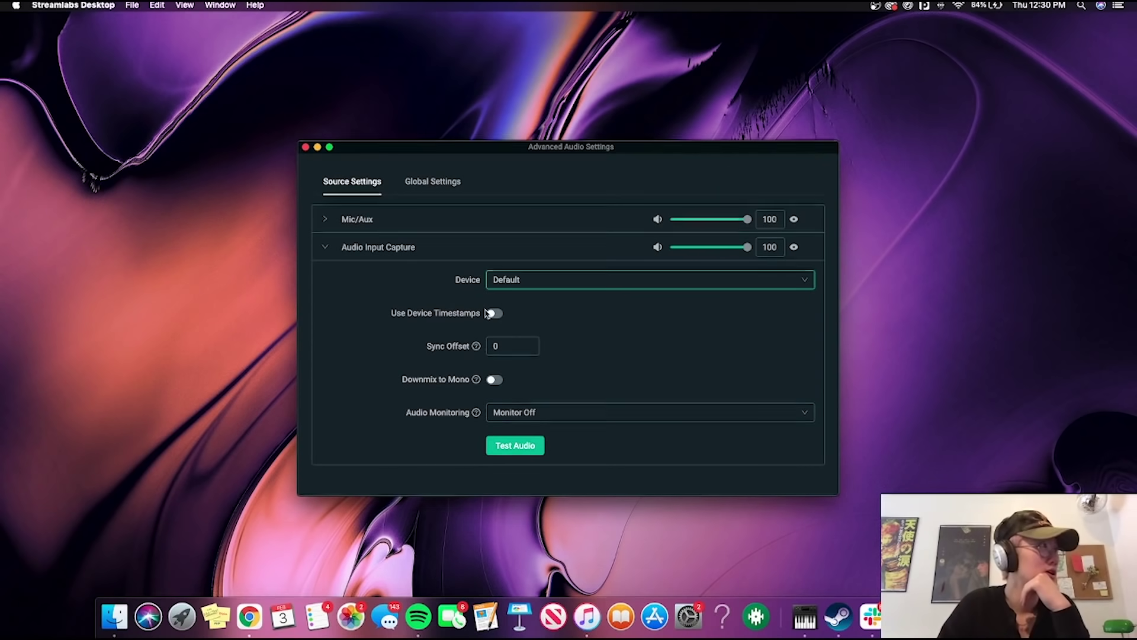
{"action": "left_click", "coordinate": [529, 451]}
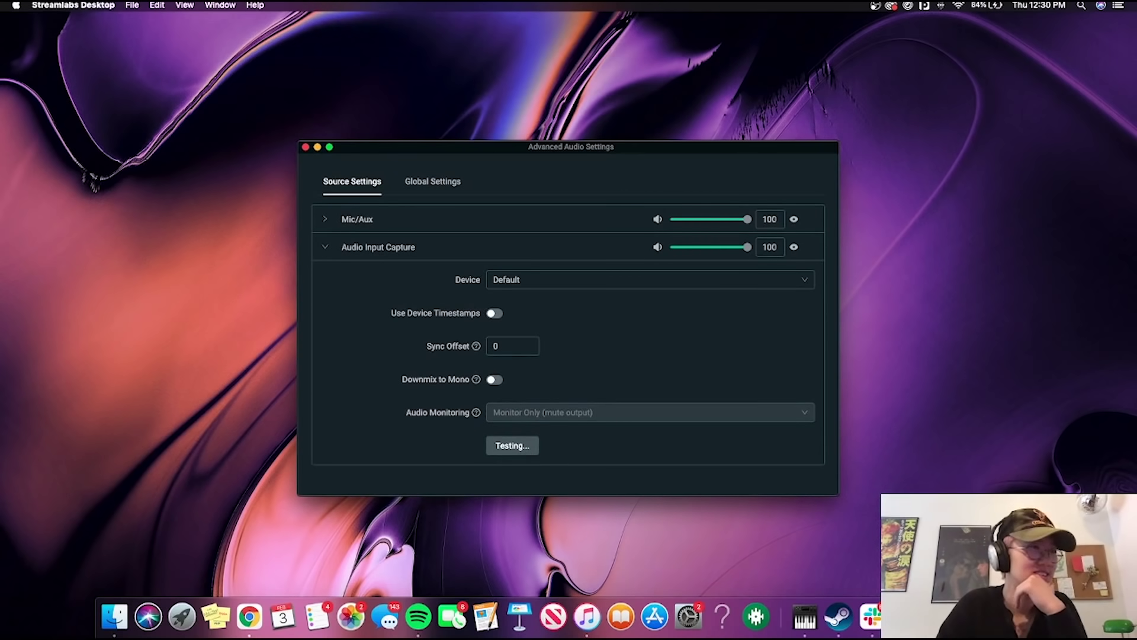
{"action": "left_click", "coordinate": [501, 447]}
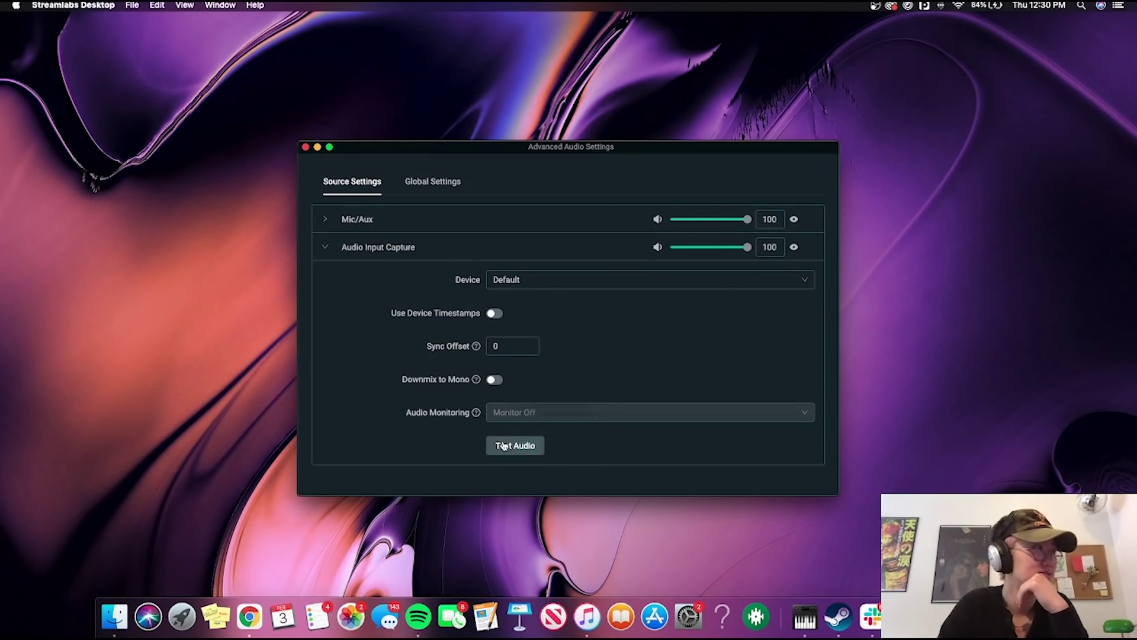
{"action": "key", "text": "ctrl+Right"}
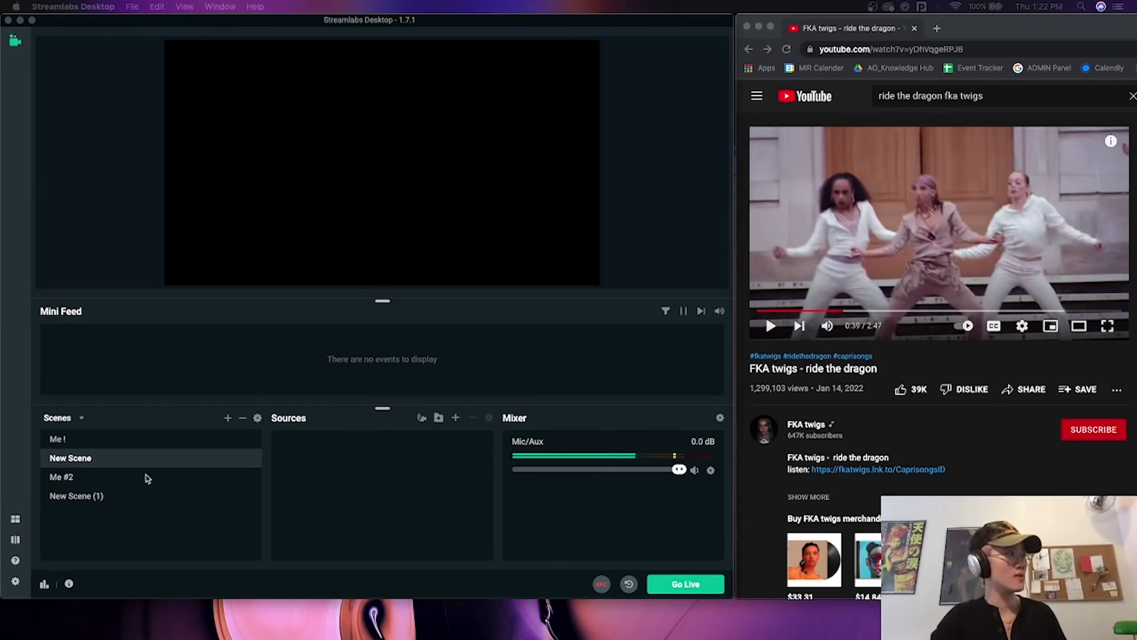
Add an Audio Output Capture source with default name, capturing from the BlackHole 2ch device.
{"action": "left_click", "coordinate": [412, 472]}
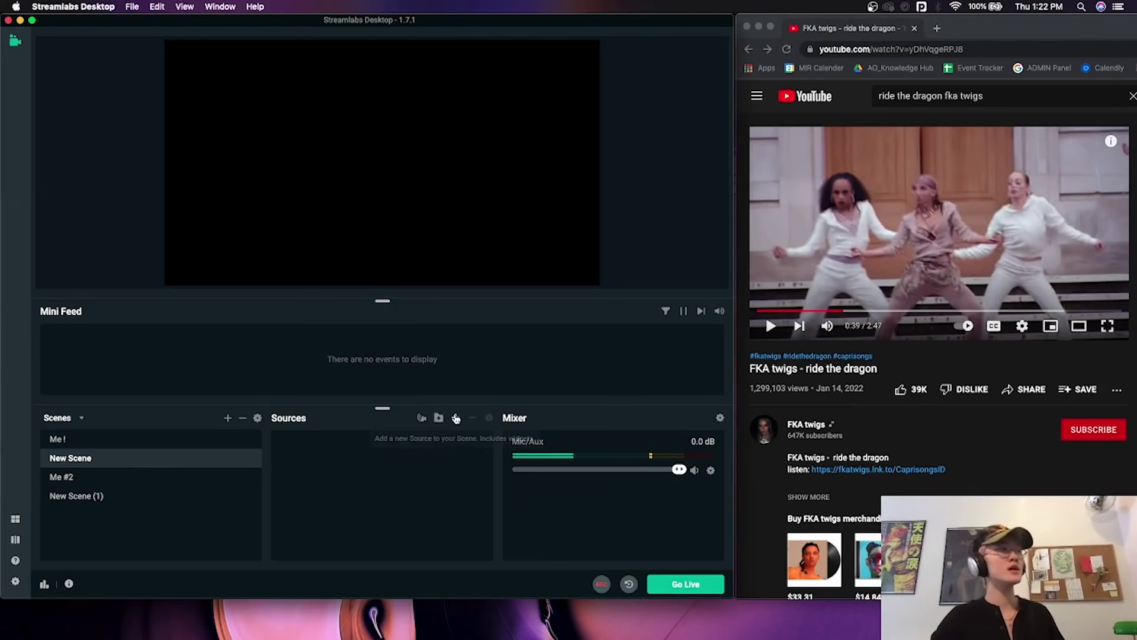
{"action": "left_click", "coordinate": [456, 419]}
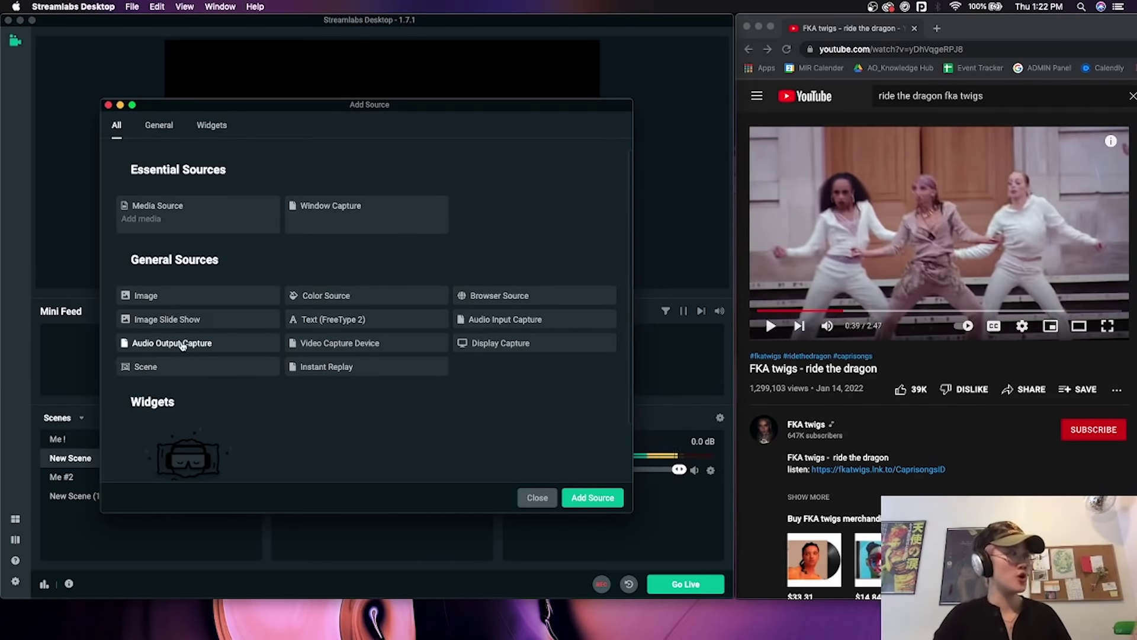
{"action": "left_click", "coordinate": [183, 347]}
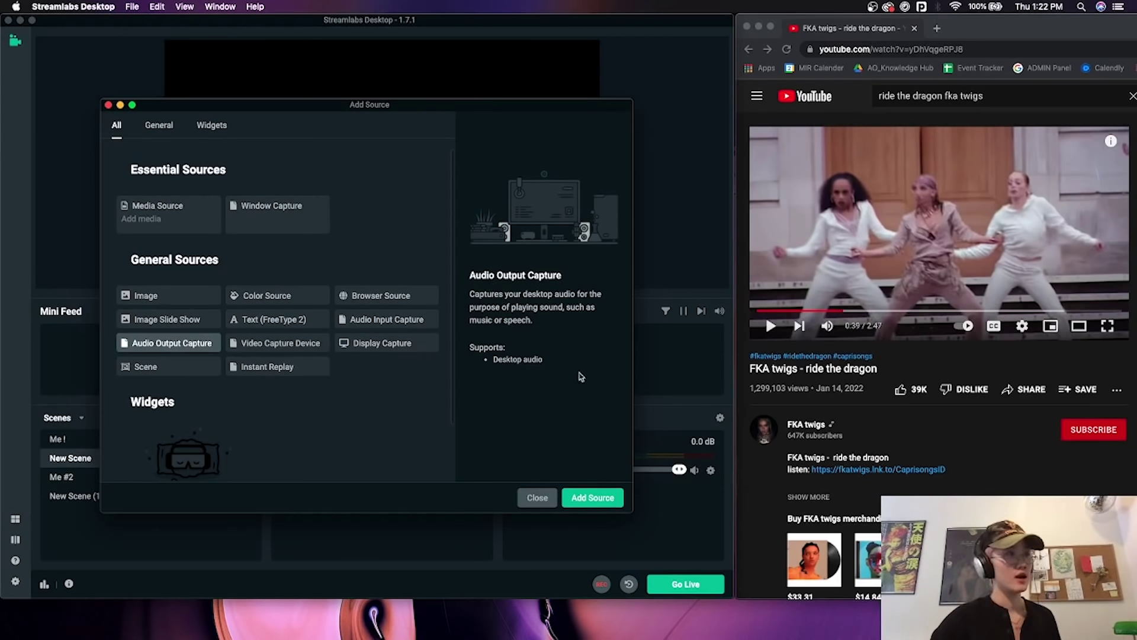
{"action": "left_click", "coordinate": [594, 499]}
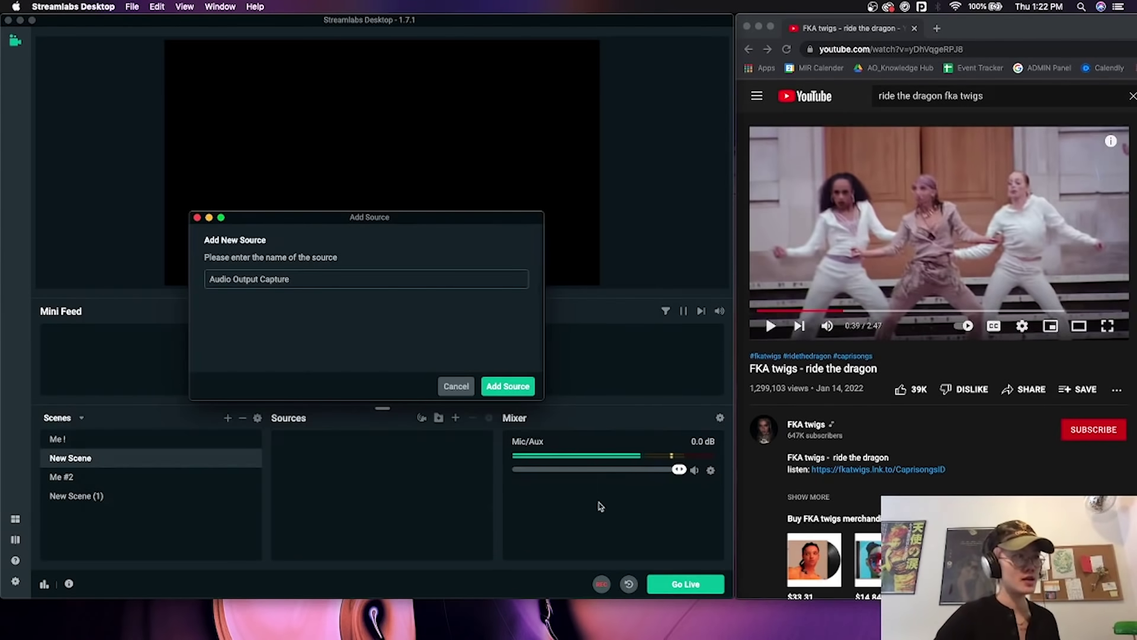
{"action": "left_click", "coordinate": [508, 386]}
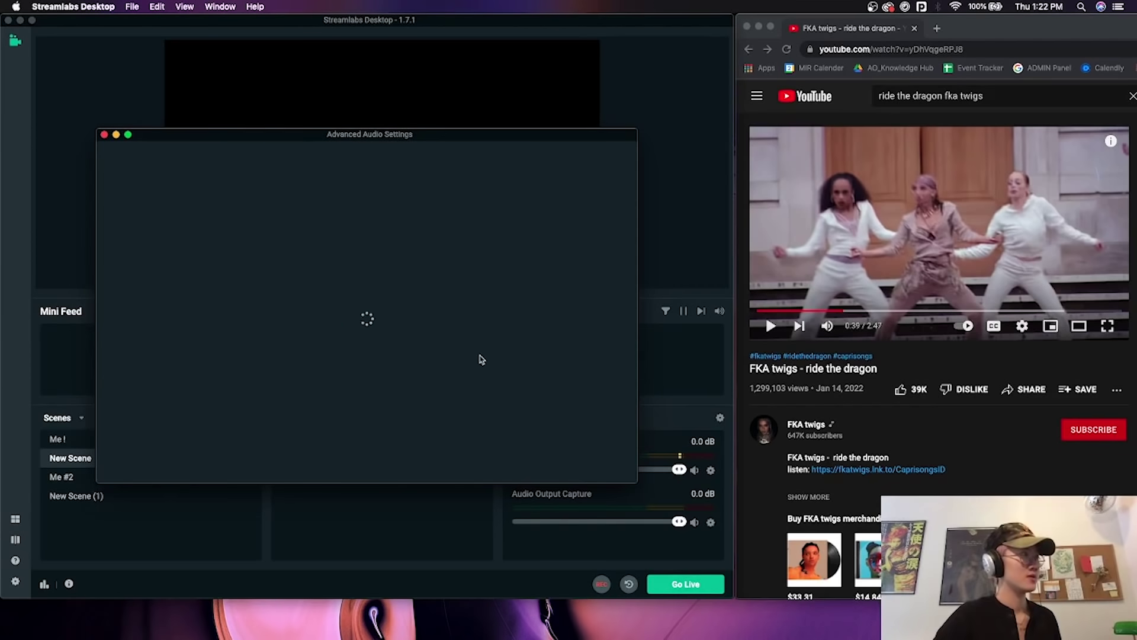
{"action": "left_click", "coordinate": [426, 267]}
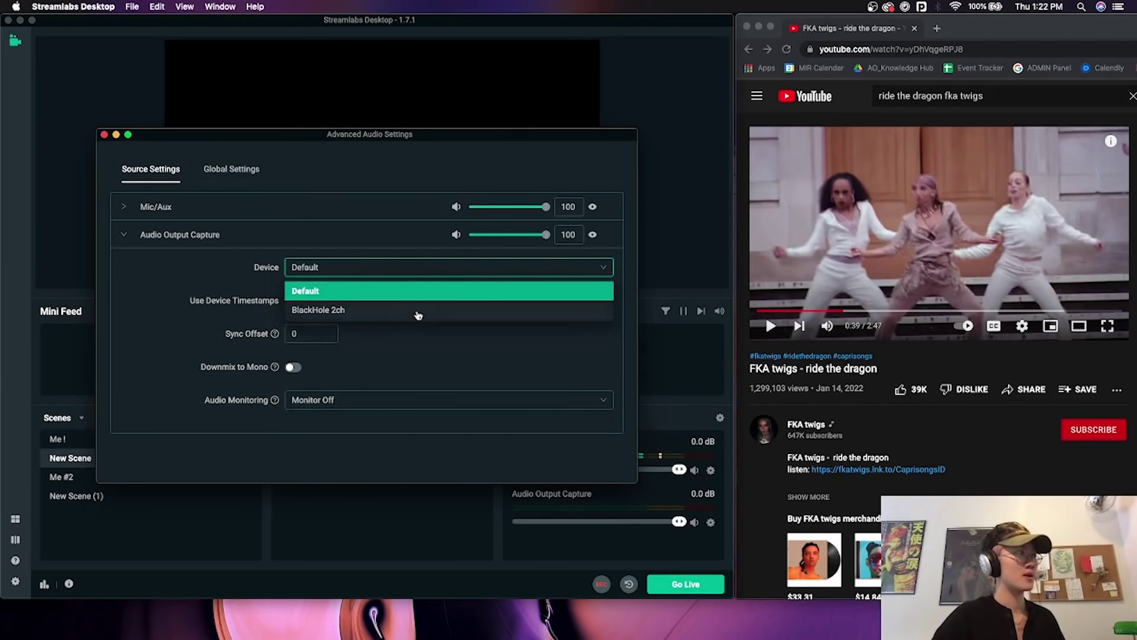
{"action": "left_click", "coordinate": [418, 311]}
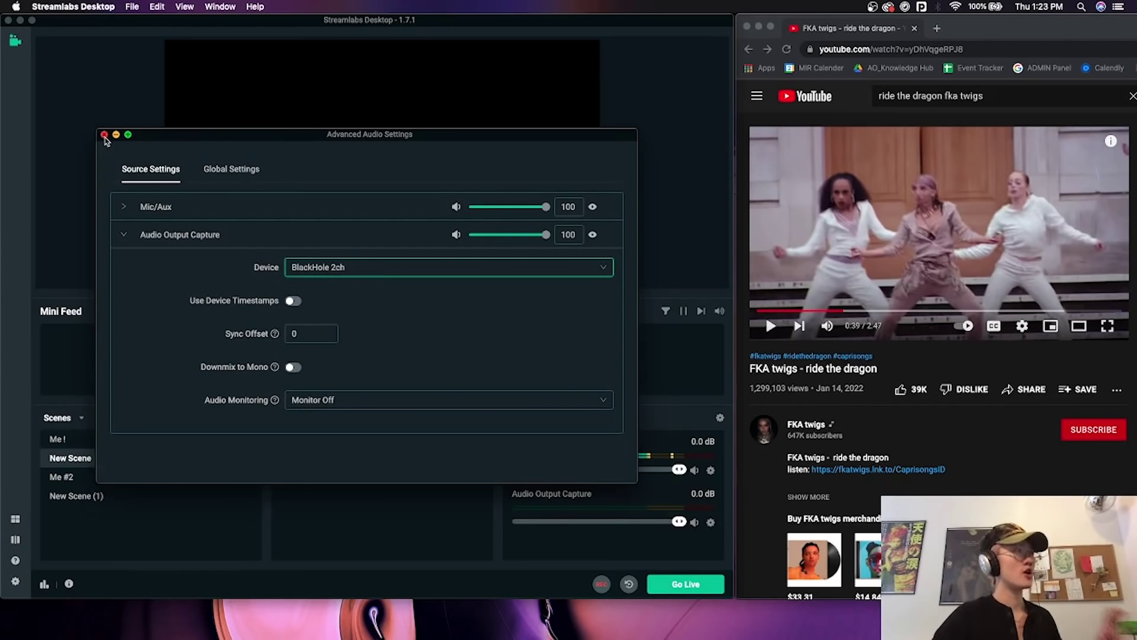
{"action": "left_click", "coordinate": [104, 136]}
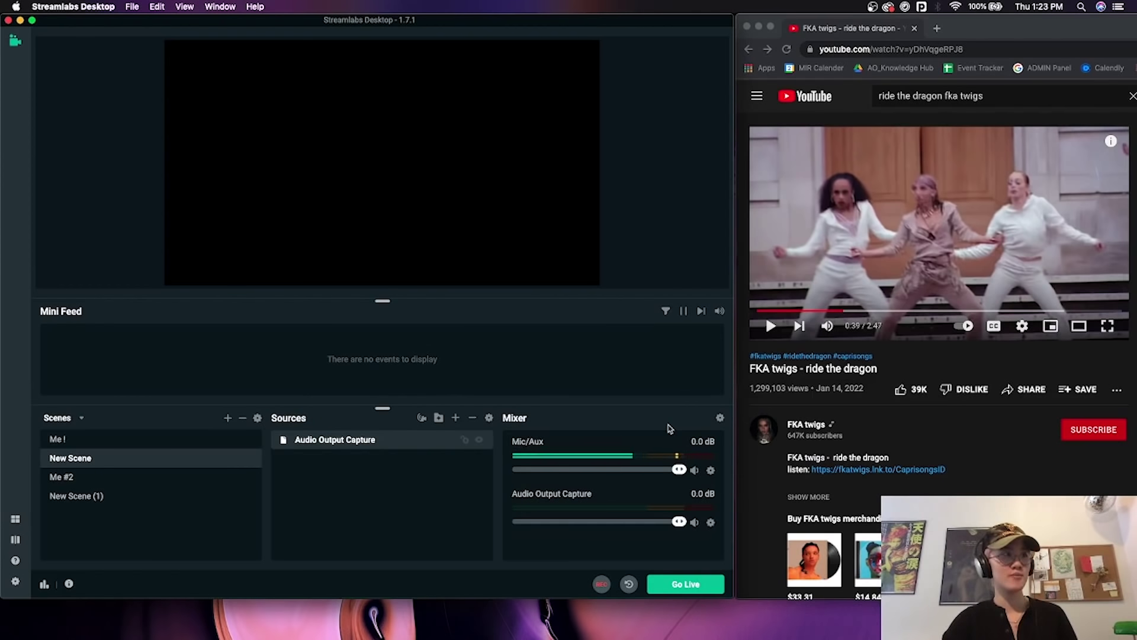
Play the 'FKA twigs - ride the dragon' YouTube video in Chrome.
{"action": "left_click", "coordinate": [757, 507]}
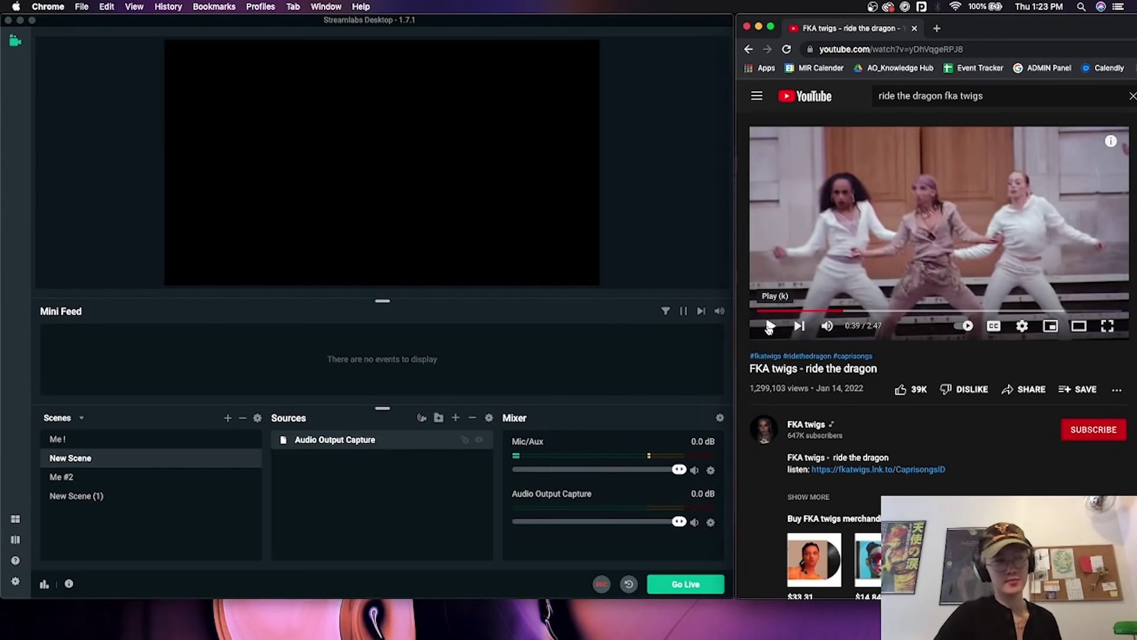
{"action": "left_click", "coordinate": [770, 326]}
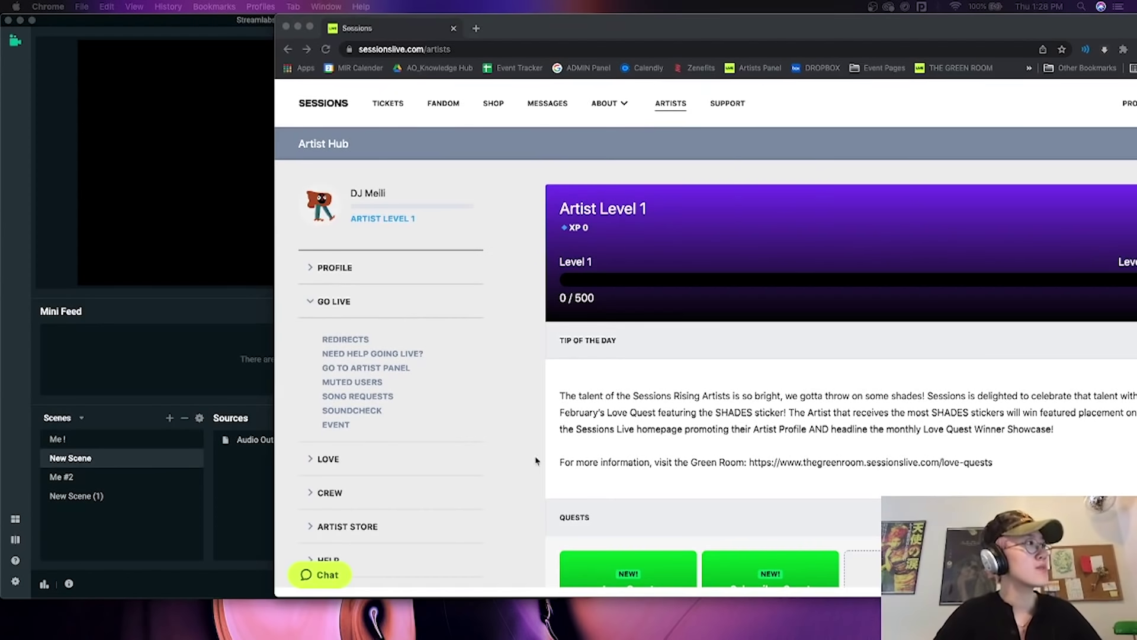
Open the Sessions Artist Panel in a new tab and reposition the browser window.
{"action": "left_click", "coordinate": [366, 399]}
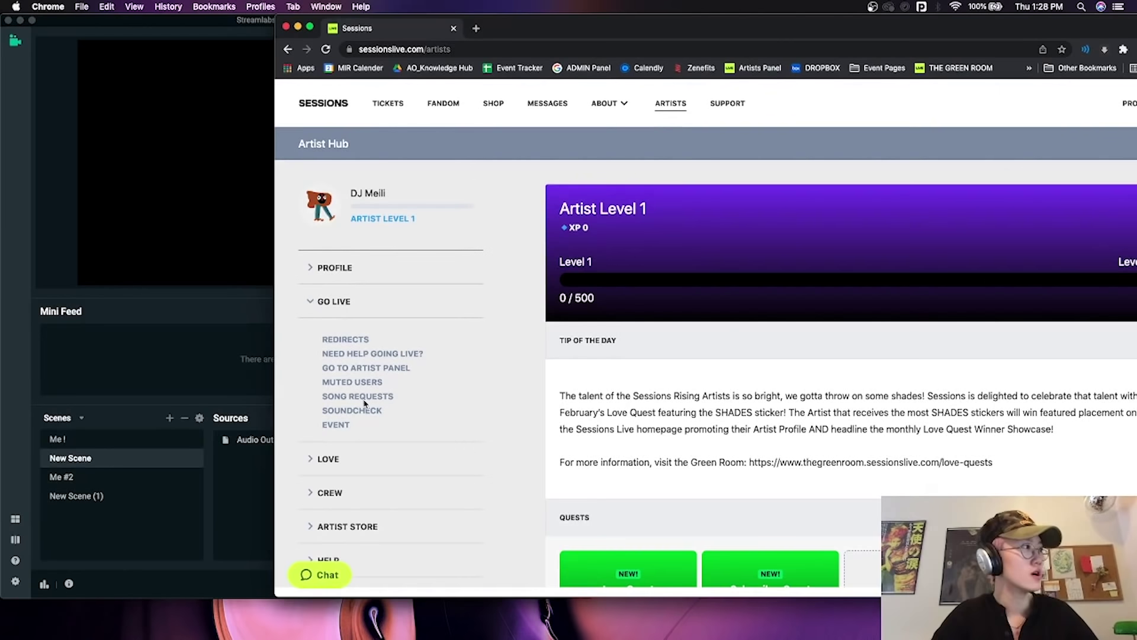
{"action": "left_click", "coordinate": [380, 370]}
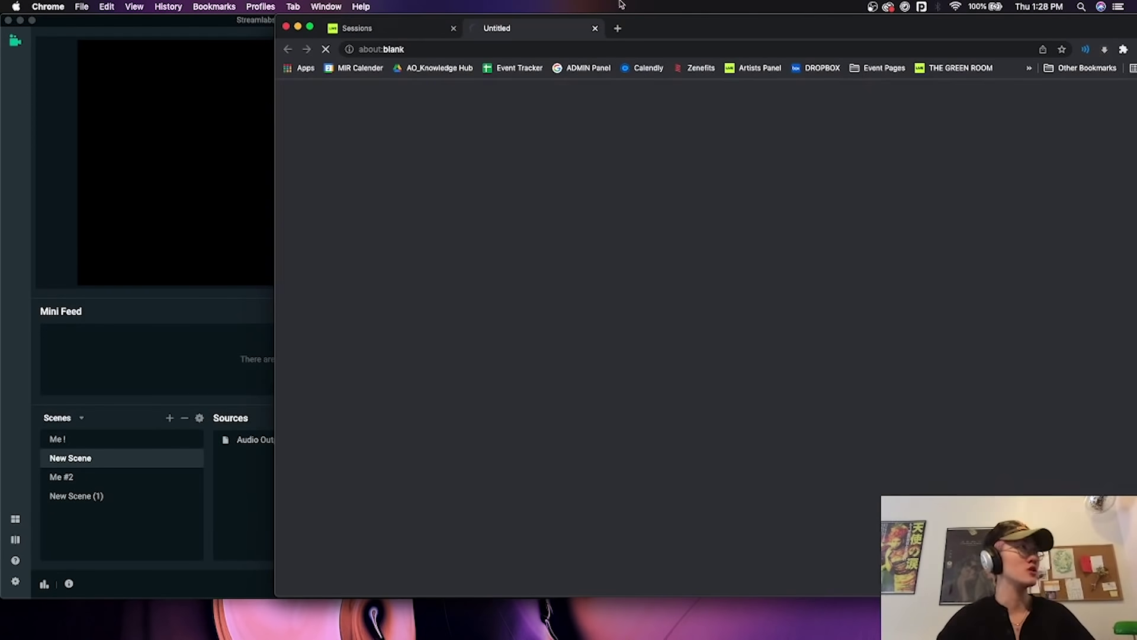
{"action": "left_click_drag", "start_coordinate": [719, 35], "coordinate": [701, 33]}
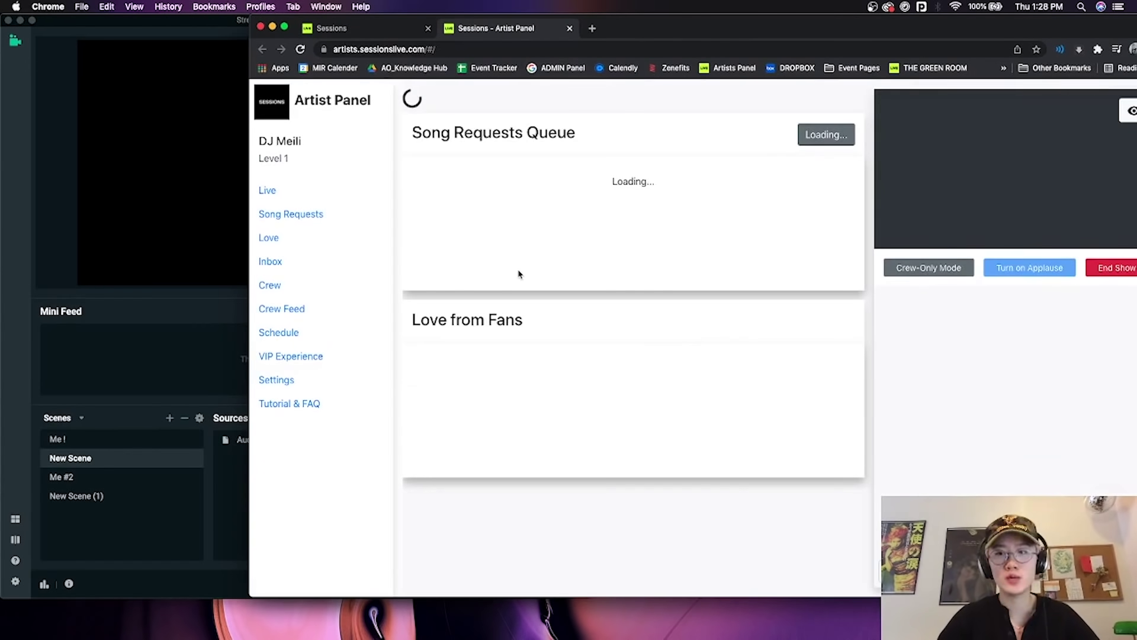
{"action": "mouse_move", "coordinate": [743, 27]}
{"action": "left_mouse_down"}
{"action": "mouse_move", "coordinate": [662, 26]}
{"action": "mouse_move", "coordinate": [749, 25]}
{"action": "left_mouse_up"}
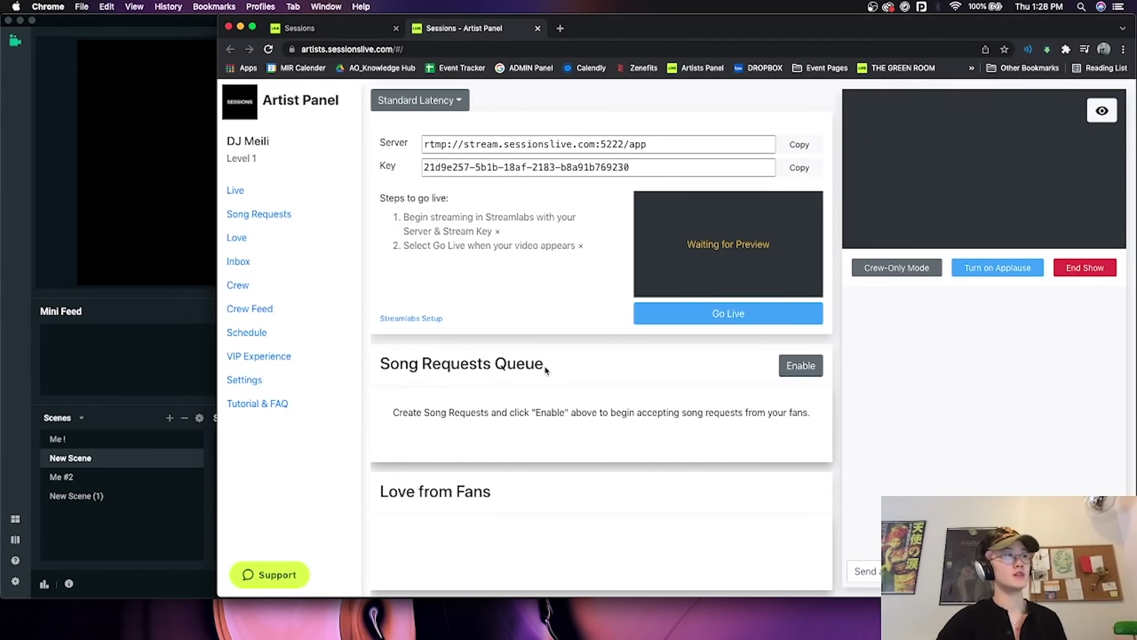
{"action": "left_click_drag", "start_coordinate": [551, 366], "coordinate": [452, 367]}
{"action": "left_click_drag", "start_coordinate": [491, 493], "coordinate": [367, 503]}
{"action": "left_click", "coordinate": [987, 379]}
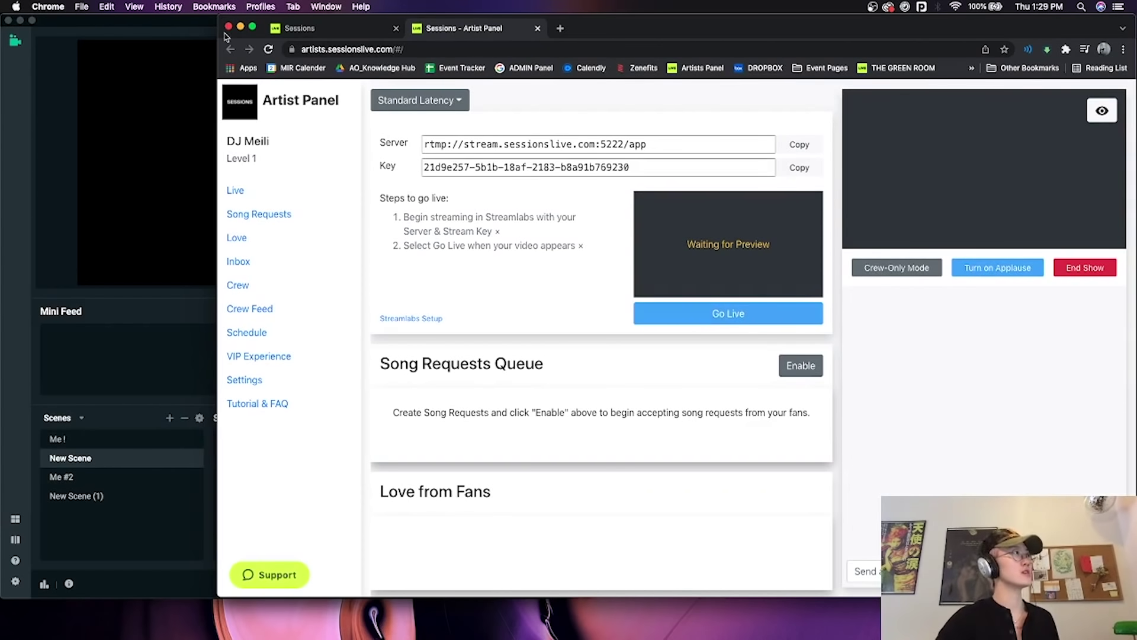
Narrow the browser beside Streamlabs and leave the latency at Standard Latency.
{"action": "left_click_drag", "start_coordinate": [218, 35], "coordinate": [330, 35]}
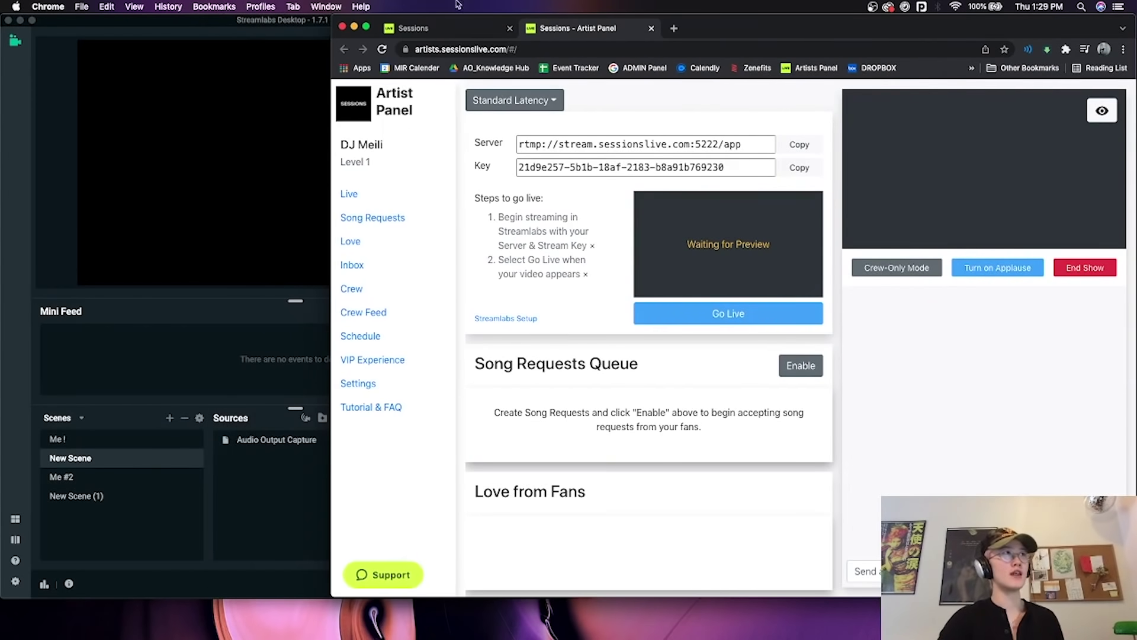
{"action": "left_click_drag", "start_coordinate": [755, 34], "coordinate": [829, 24]}
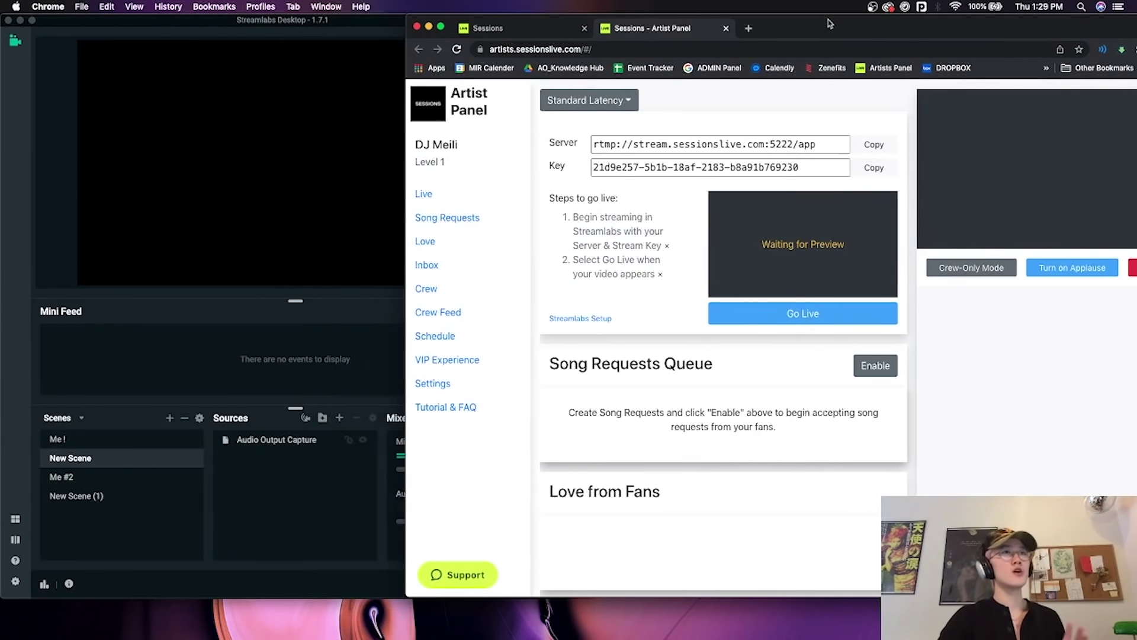
{"action": "left_click", "coordinate": [632, 104]}
{"action": "left_click", "coordinate": [616, 129]}
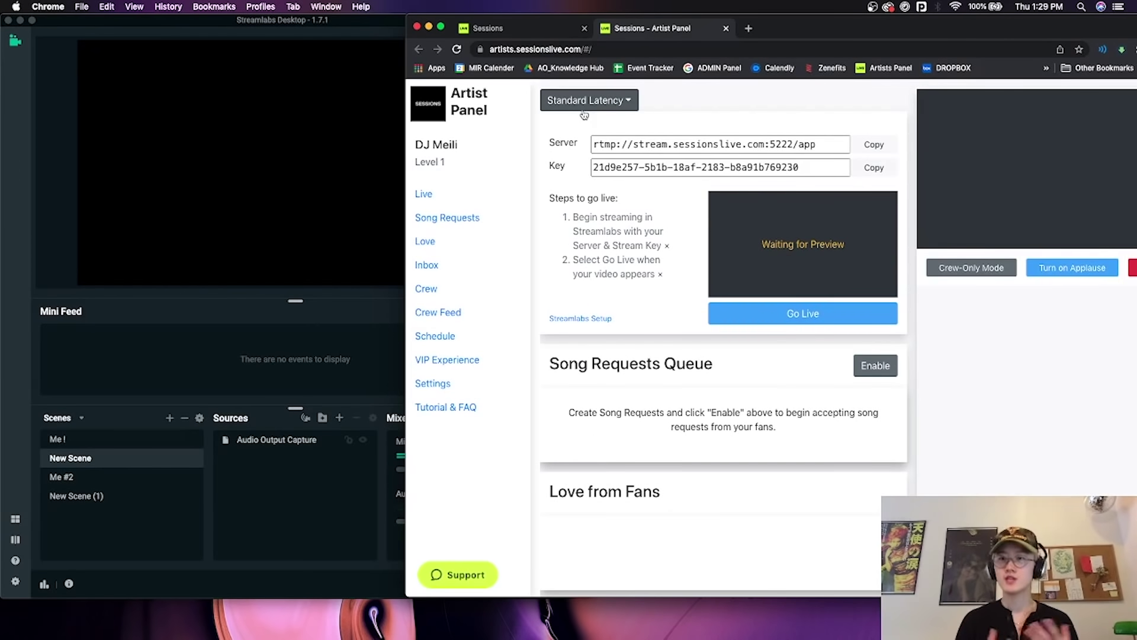
Set the Streamlabs stream type to Custom Streaming Server.
{"action": "left_click", "coordinate": [177, 372]}
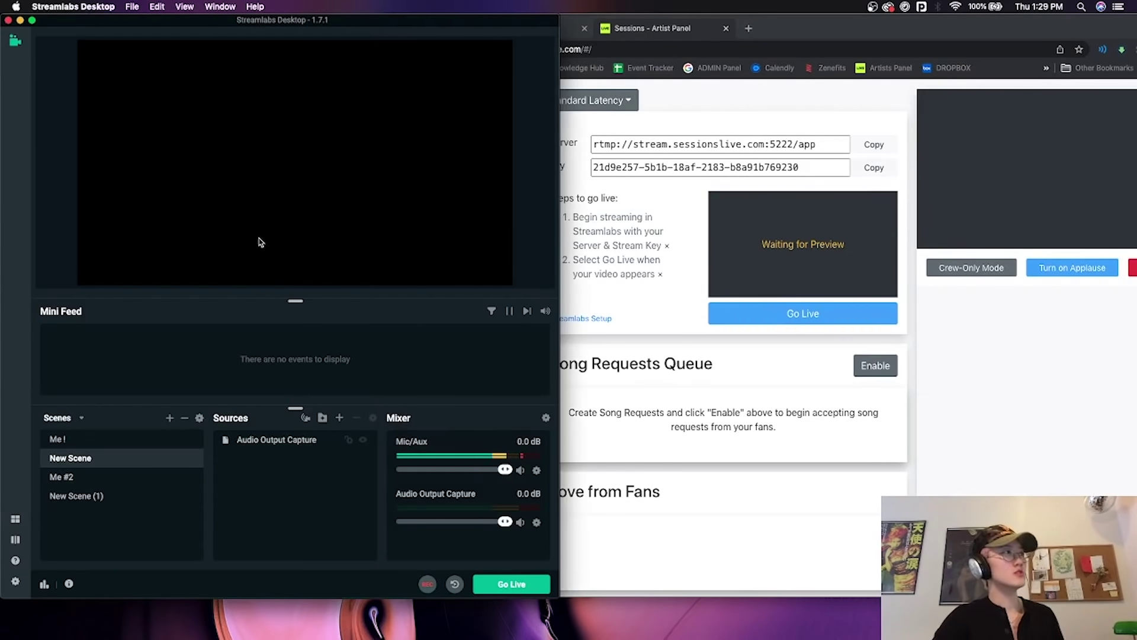
{"action": "left_click_drag", "start_coordinate": [555, 19], "coordinate": [514, 19]}
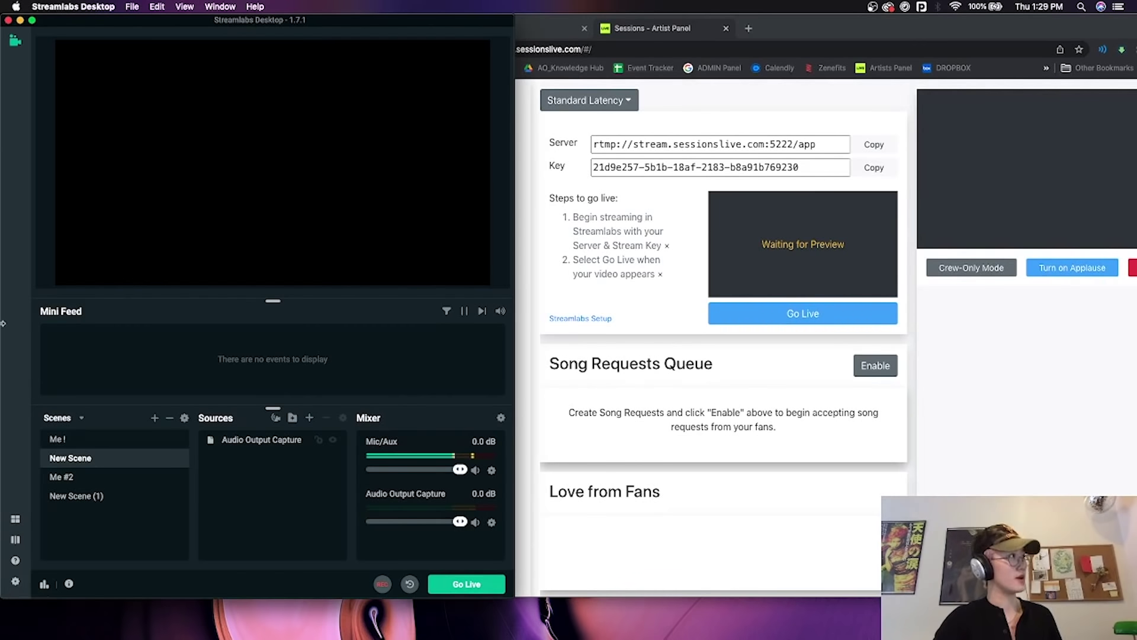
{"action": "left_click", "coordinate": [16, 581]}
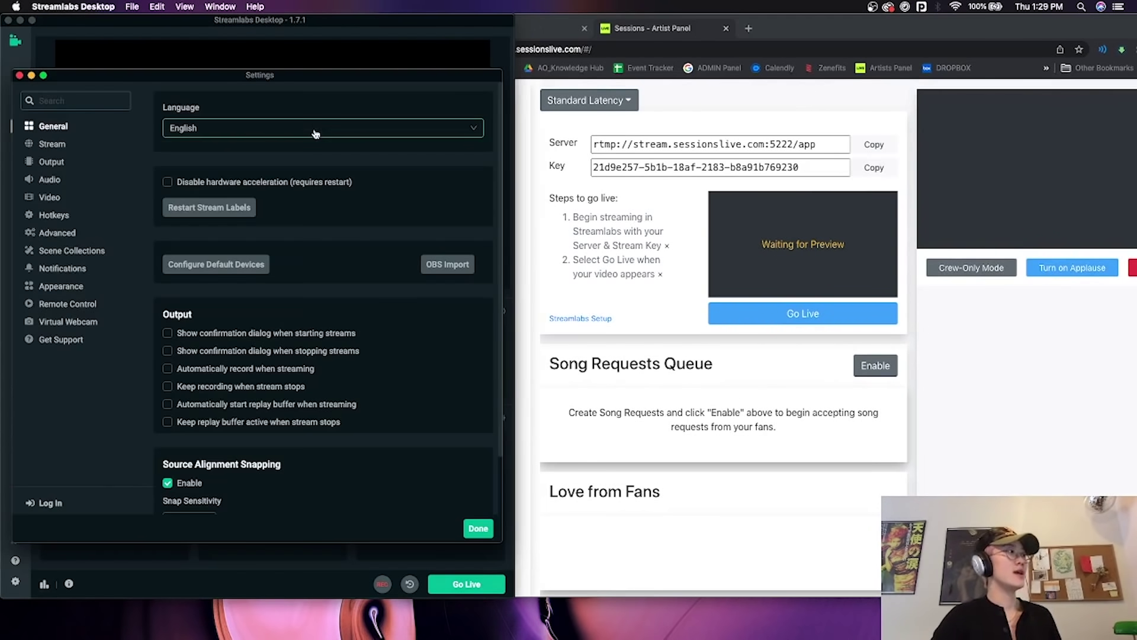
{"action": "left_click", "coordinate": [52, 144]}
{"action": "left_click", "coordinate": [289, 128]}
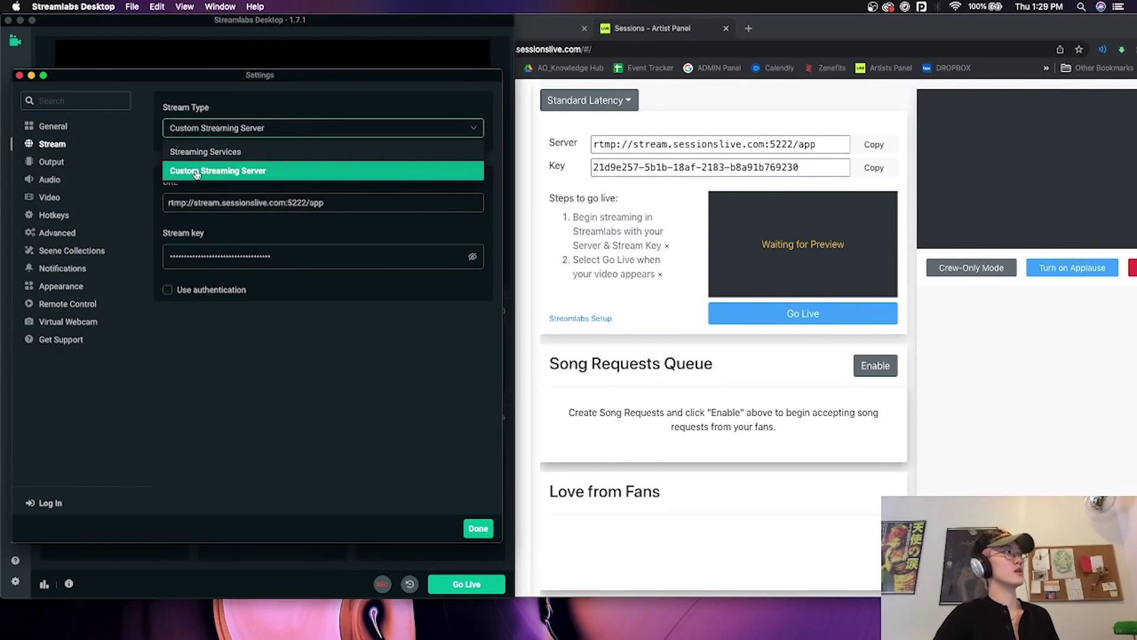
{"action": "left_click", "coordinate": [291, 175]}
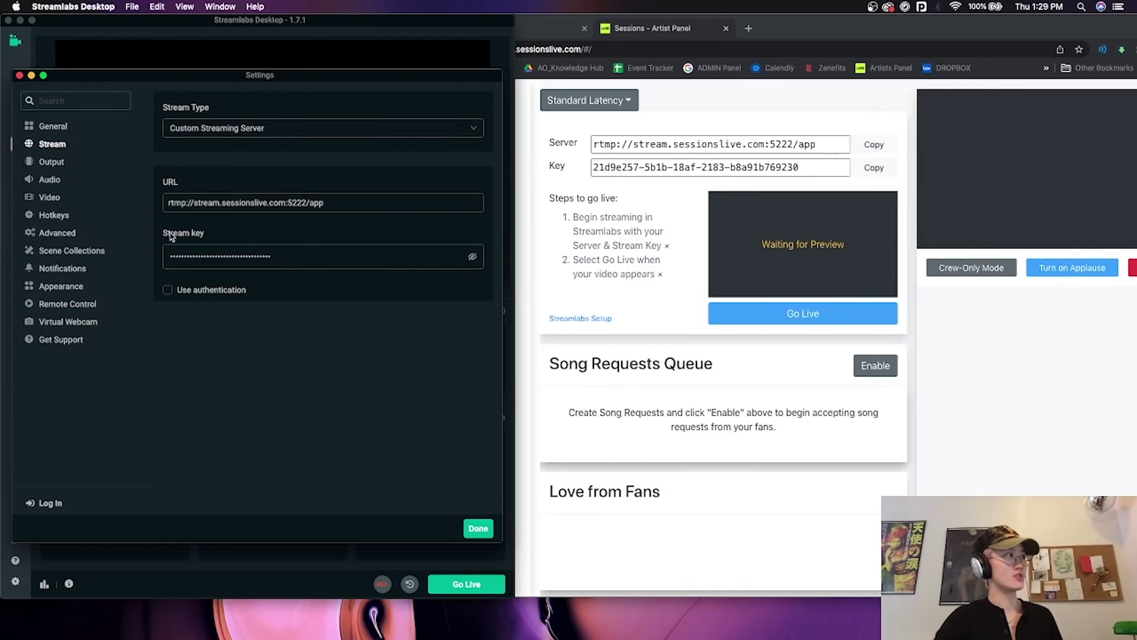
Paste the Sessions server URL rtmp://stream.sessionslive.com:5222/app into the Server field.
{"action": "left_click", "coordinate": [605, 128]}
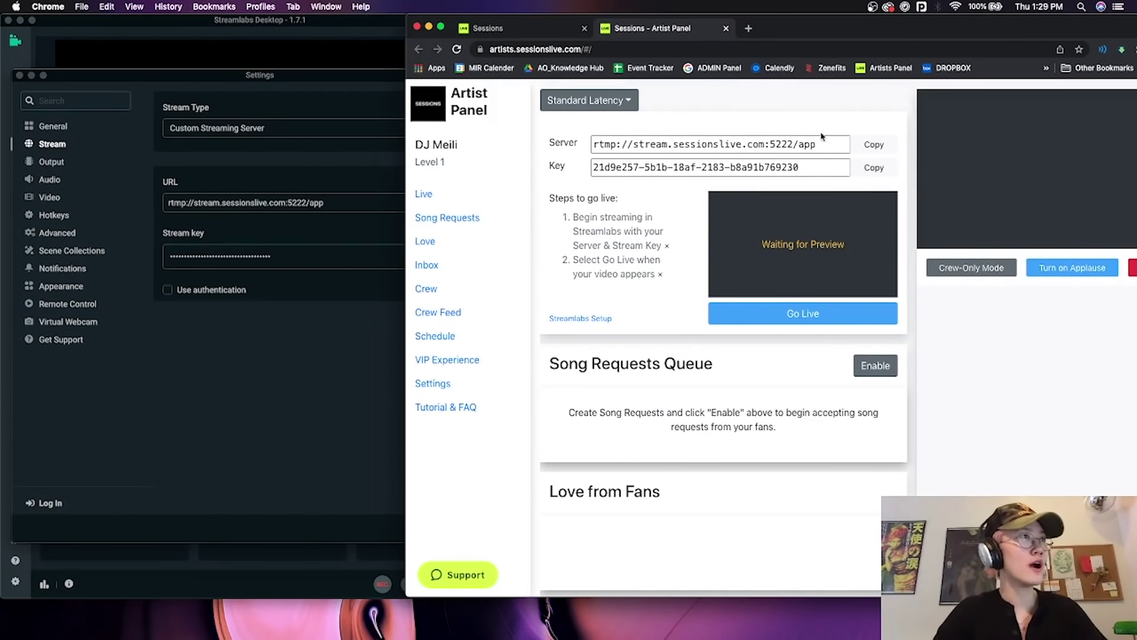
{"action": "left_click", "coordinate": [873, 146]}
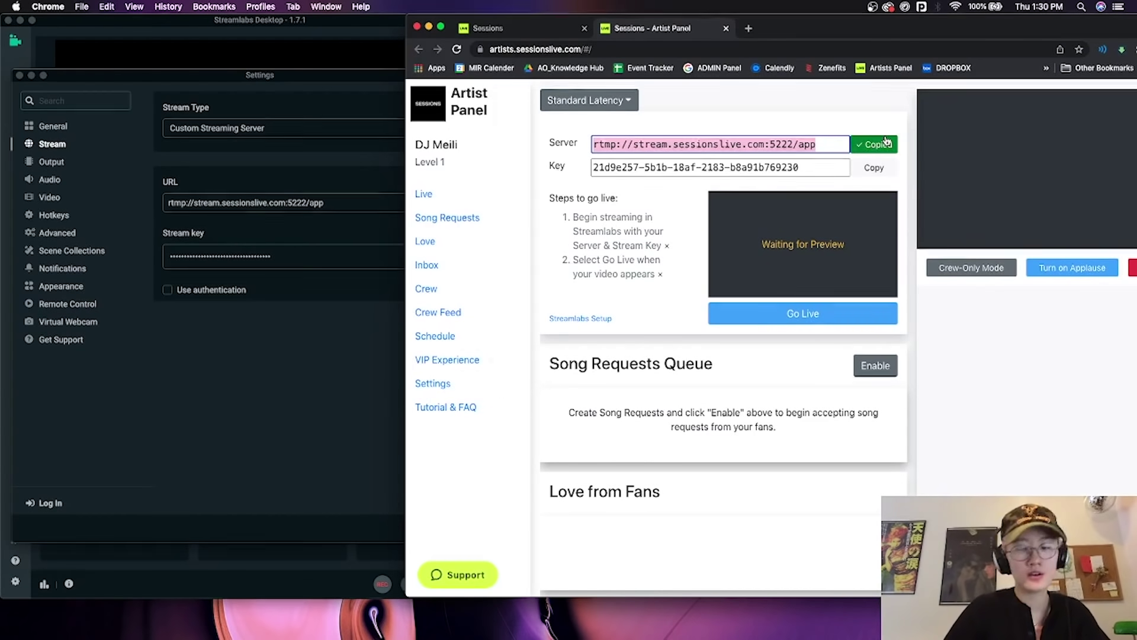
{"action": "left_click", "coordinate": [340, 201]}
{"action": "left_click_drag", "start_coordinate": [340, 201], "coordinate": [120, 187]}
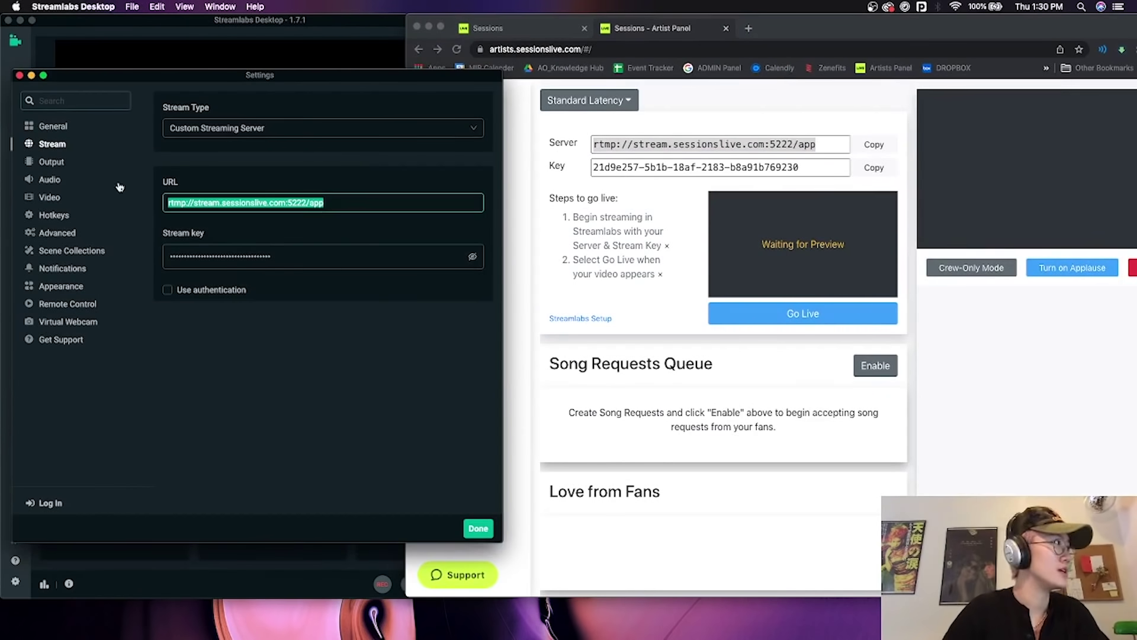
{"action": "key", "text": "cmd+v"}
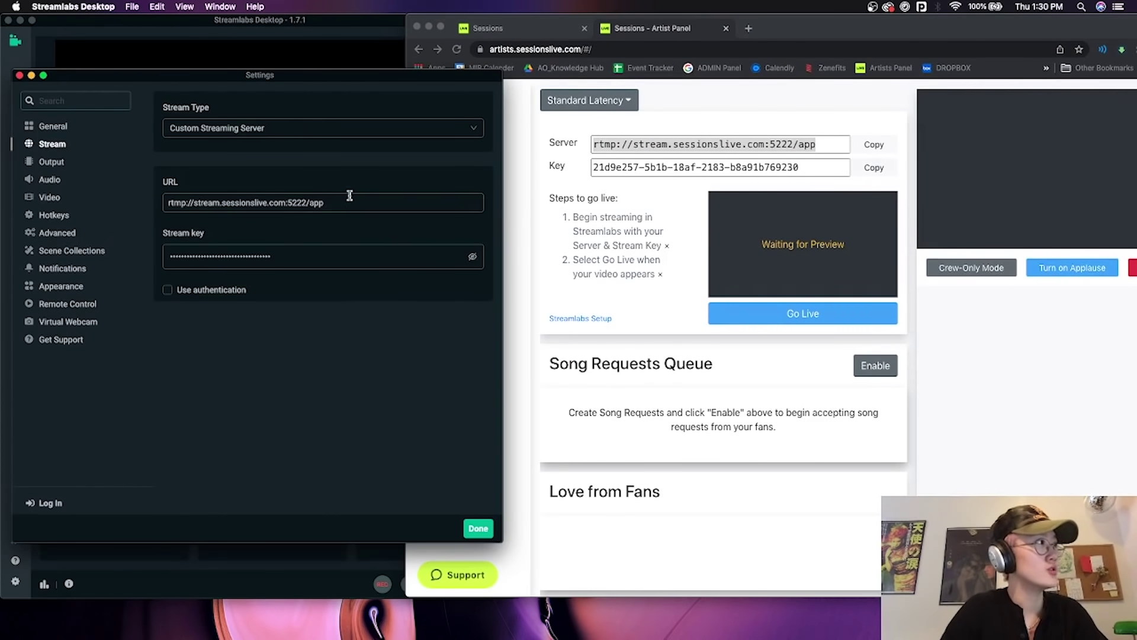
Paste the Sessions stream key into the Stream key field and save the settings.
{"action": "key", "text": "cmd+Tab"}
{"action": "left_click", "coordinate": [814, 169]}
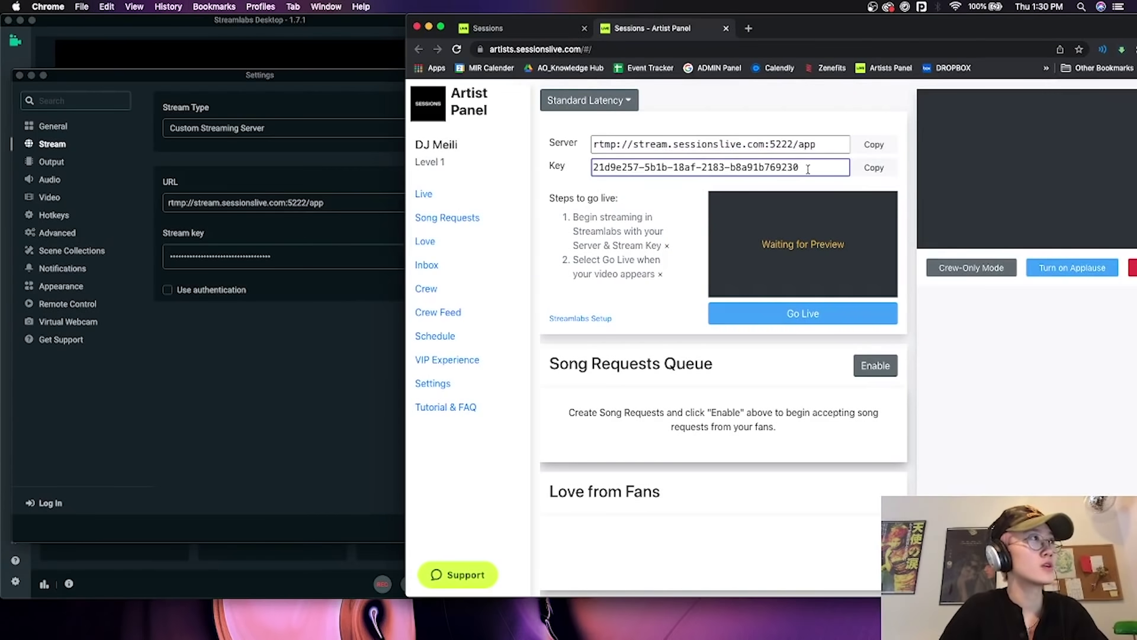
{"action": "left_click", "coordinate": [874, 169]}
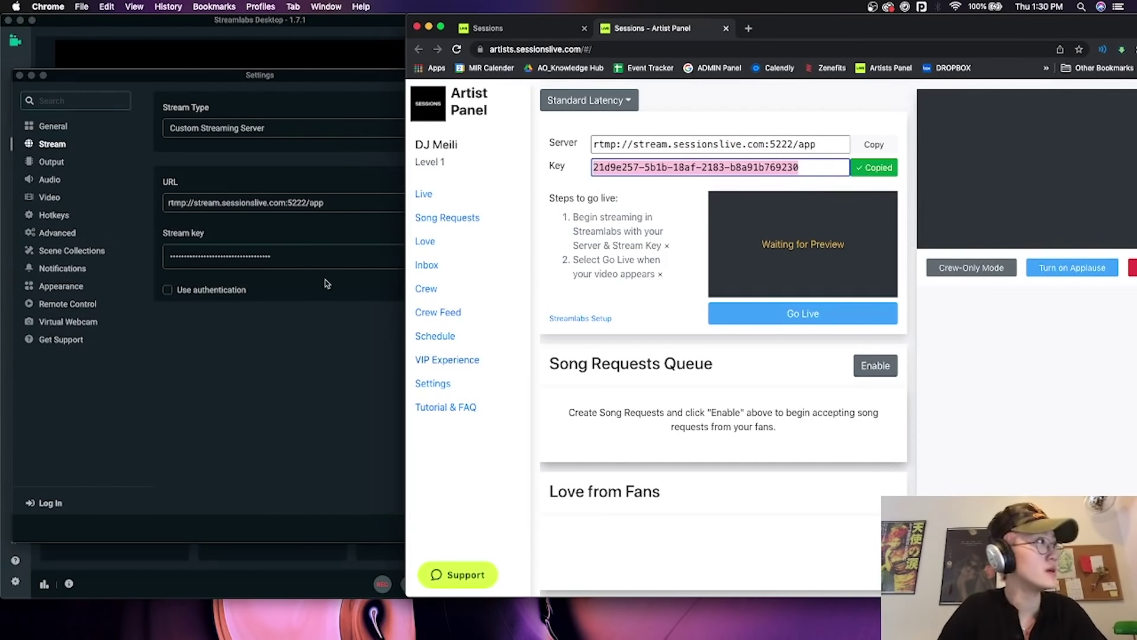
{"action": "left_click", "coordinate": [305, 256]}
{"action": "key", "text": "super+a"}
{"action": "key", "text": "super+v"}
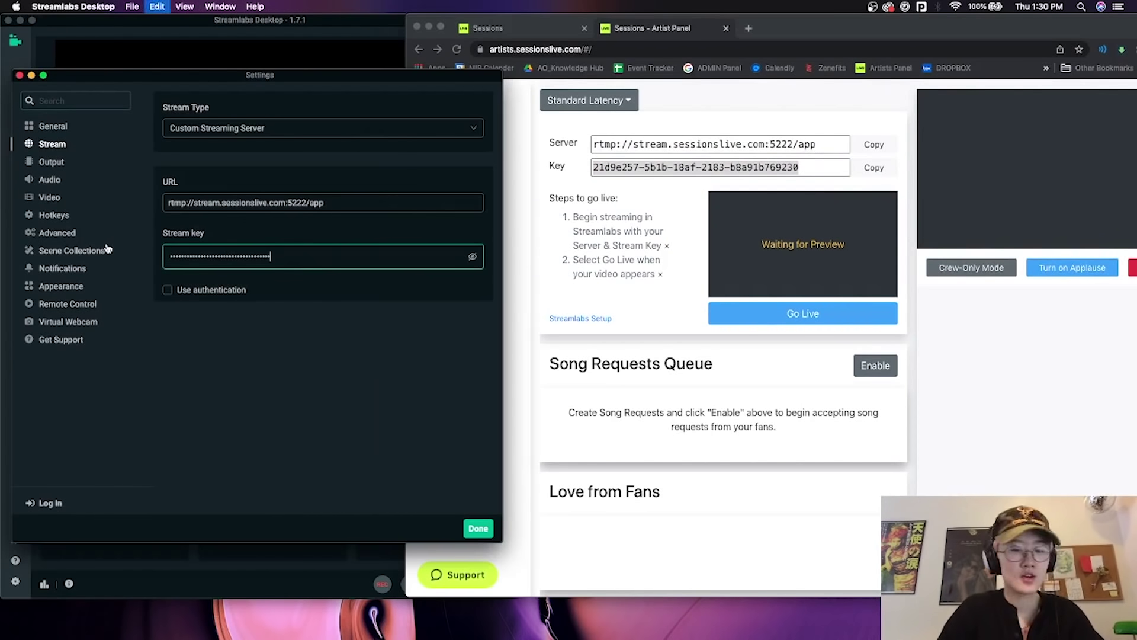
{"action": "left_click", "coordinate": [330, 344]}
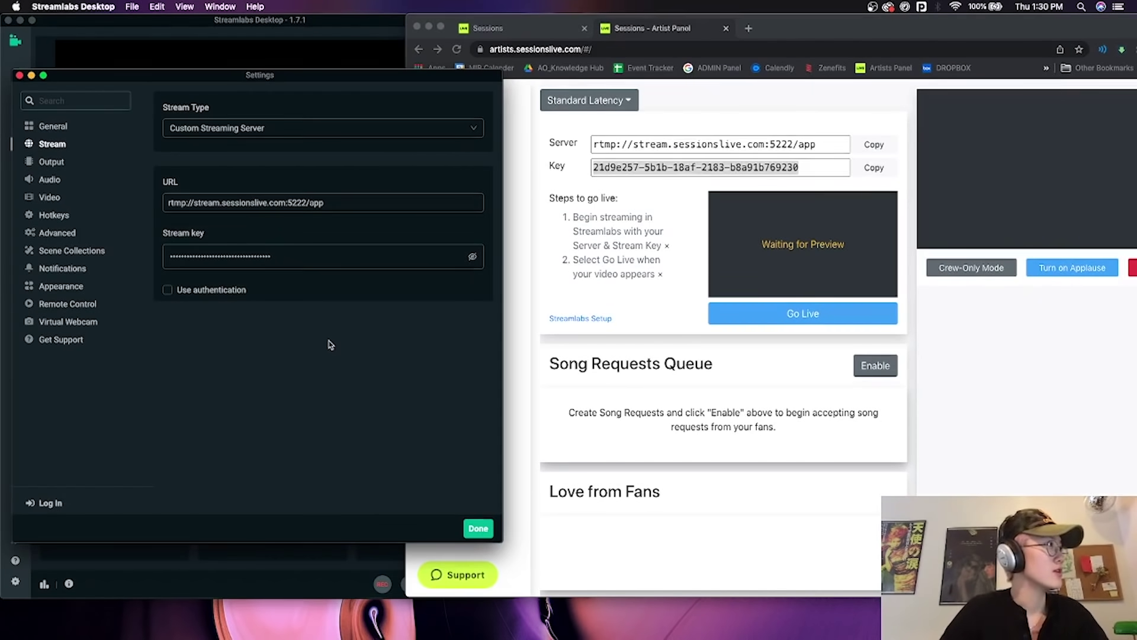
{"action": "left_click", "coordinate": [477, 527]}
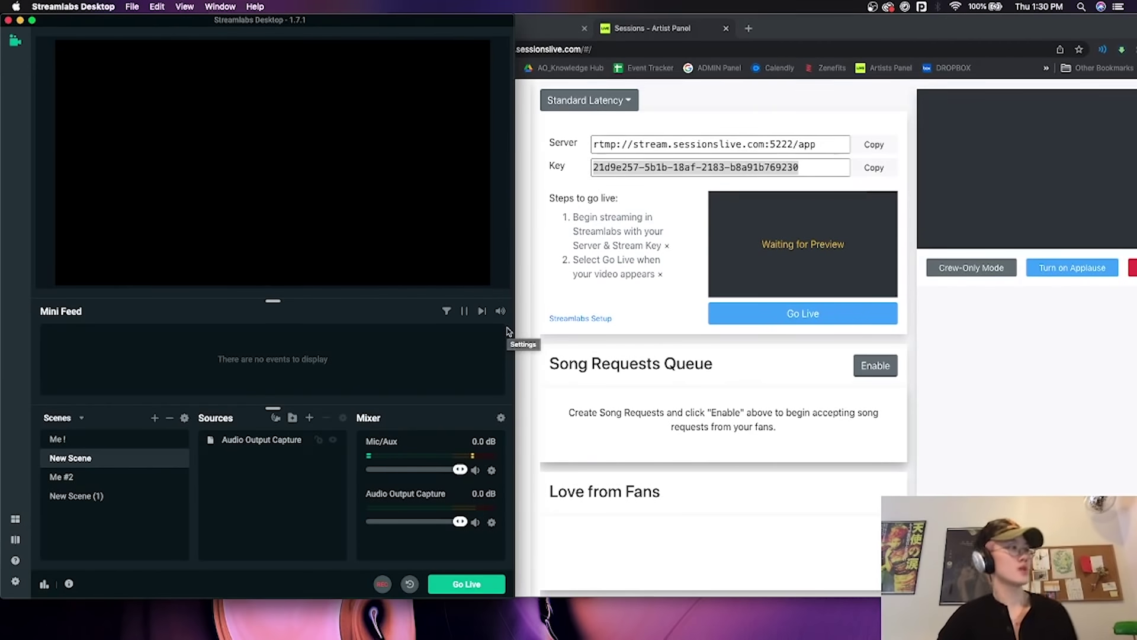
Go live from the Me #2 scene and shift Chrome left to reveal the Artist Panel preview.
{"action": "left_click", "coordinate": [131, 482]}
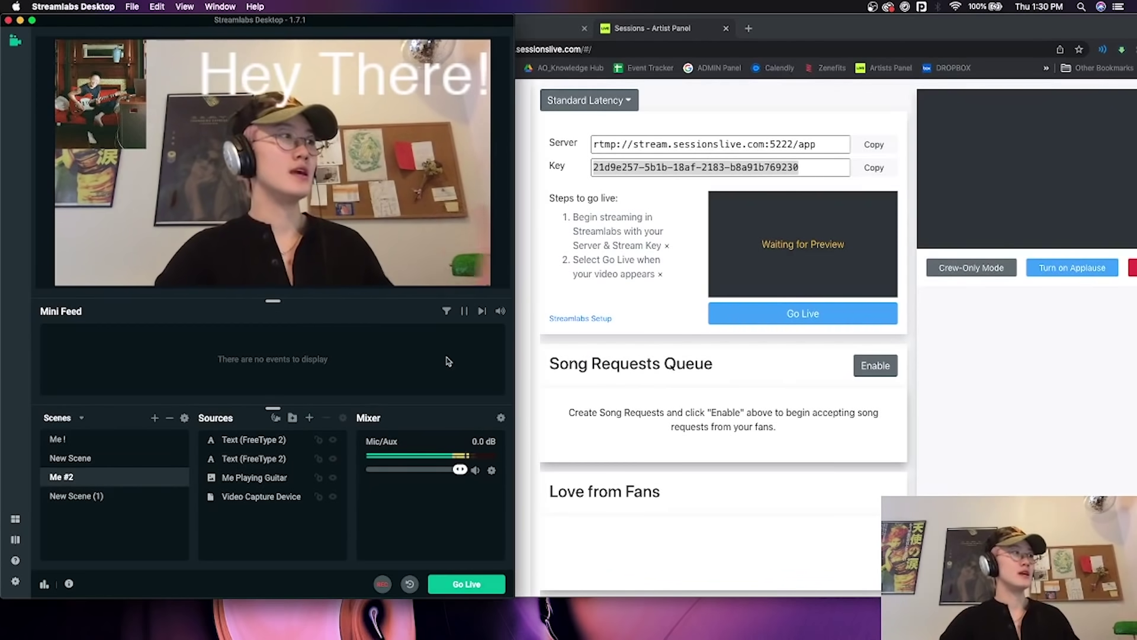
{"action": "left_click", "coordinate": [467, 585]}
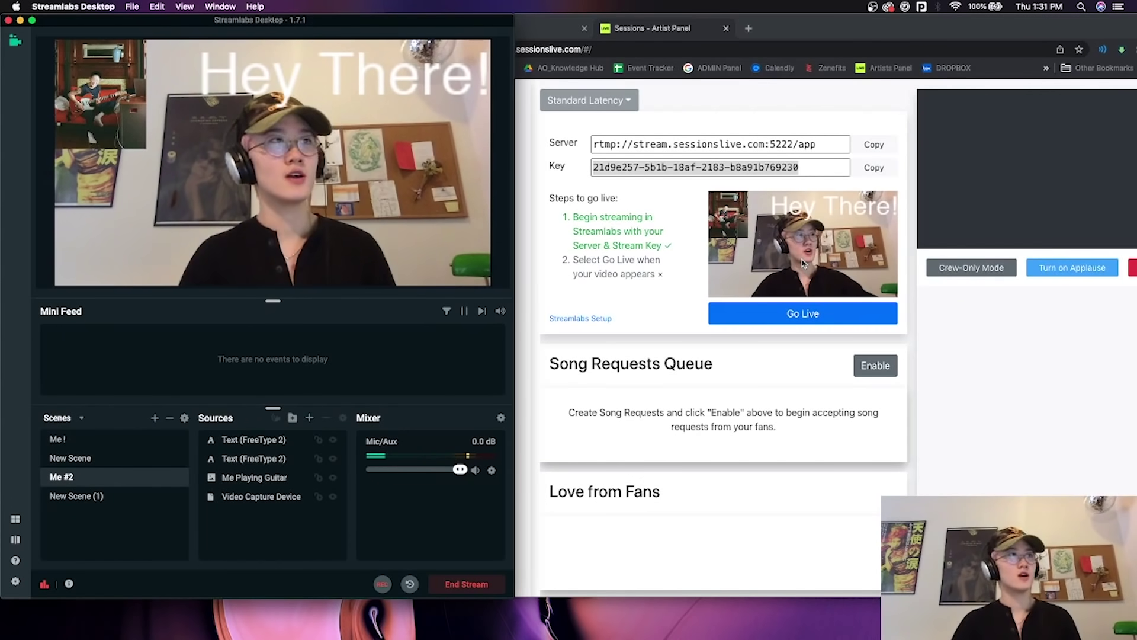
{"action": "left_click_drag", "start_coordinate": [879, 30], "coordinate": [811, 29]}
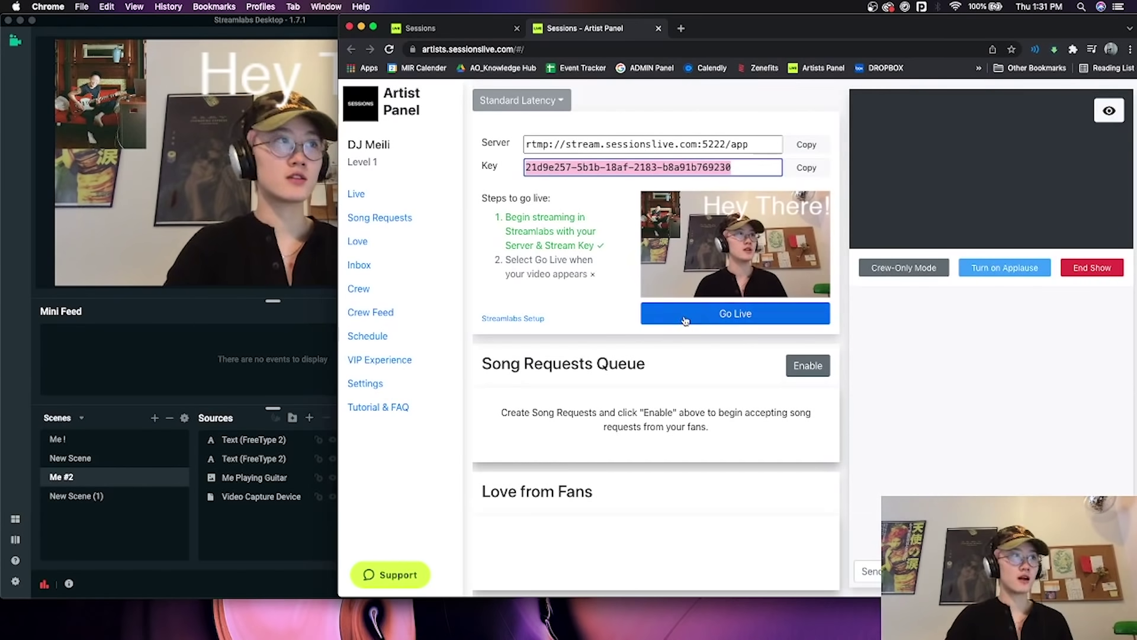
Take the Sessions show live briefly, stop it, end the Streamlabs stream, and check the panel.
{"action": "left_click", "coordinate": [714, 320]}
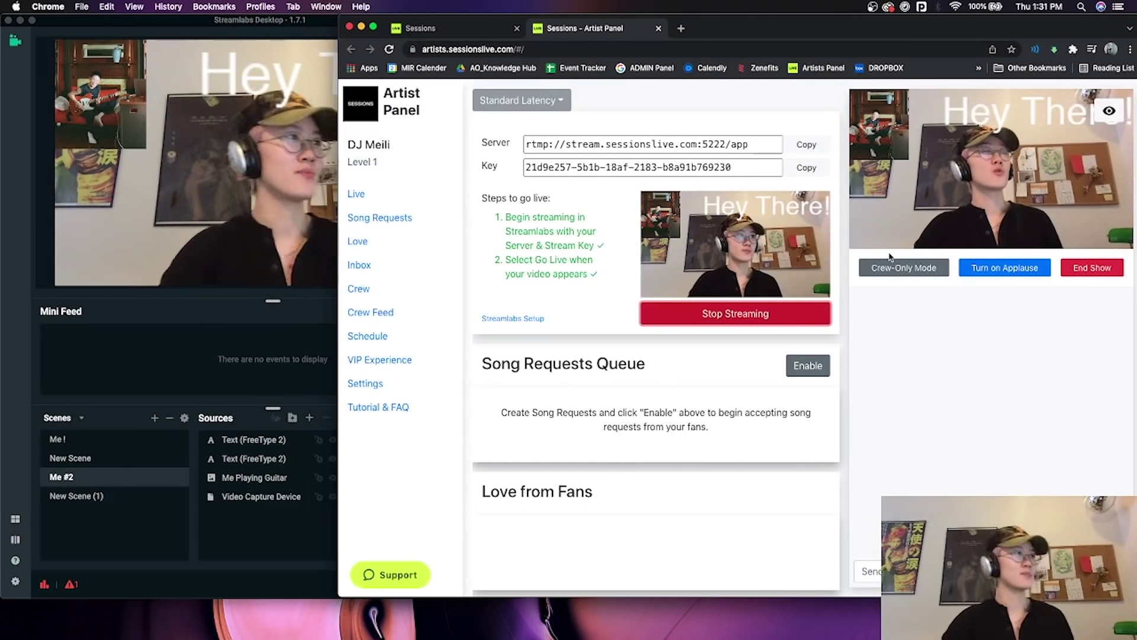
{"action": "left_click", "coordinate": [796, 323]}
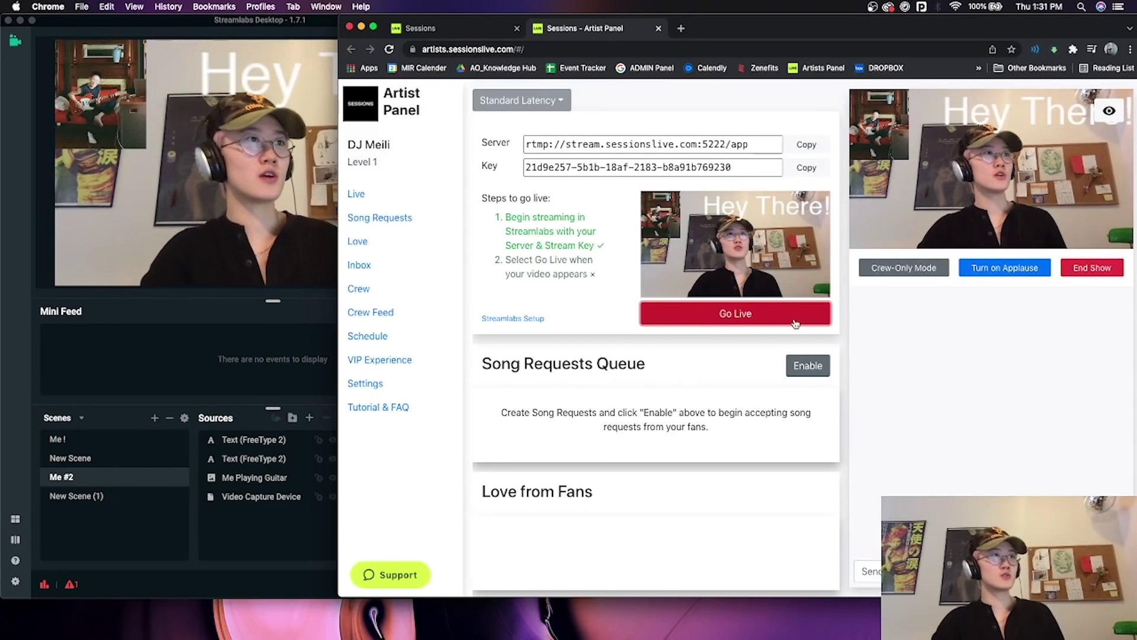
{"action": "key", "text": "super+Tab"}
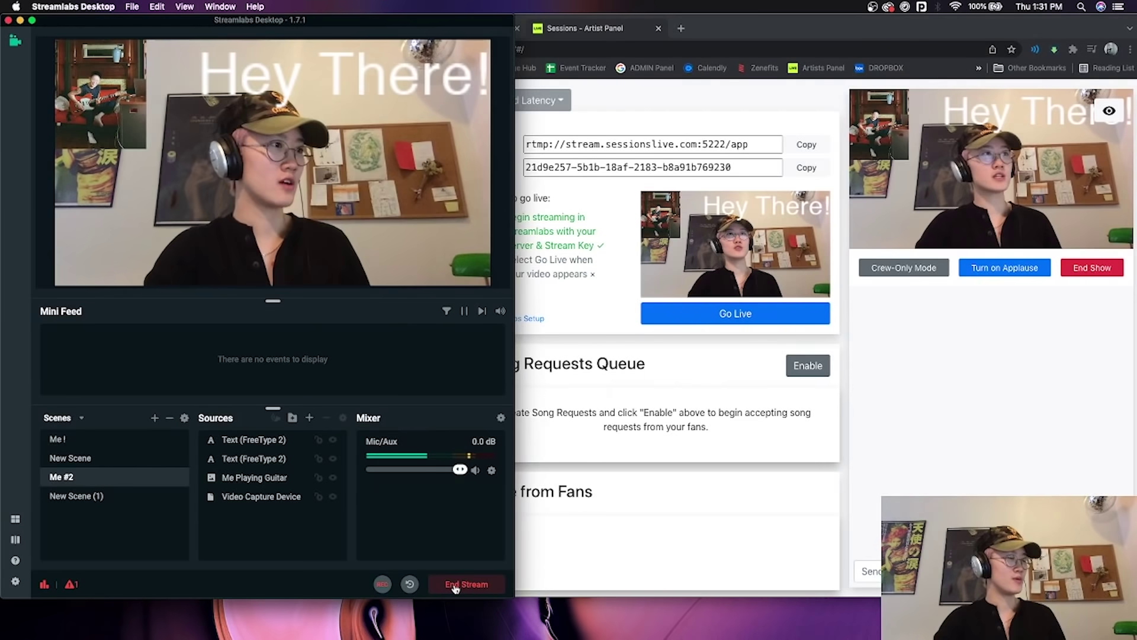
{"action": "left_click", "coordinate": [454, 585]}
{"action": "key", "text": "super+Tab"}
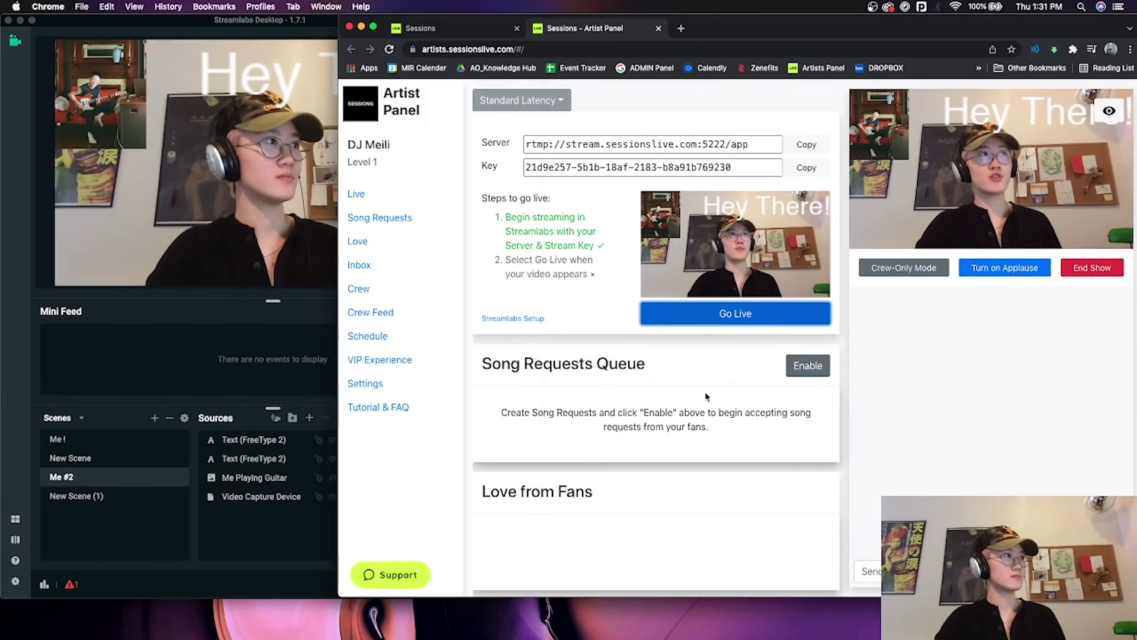
{"action": "scroll", "coordinate": [681, 395], "scroll_direction": "down", "scroll_amount": 1}
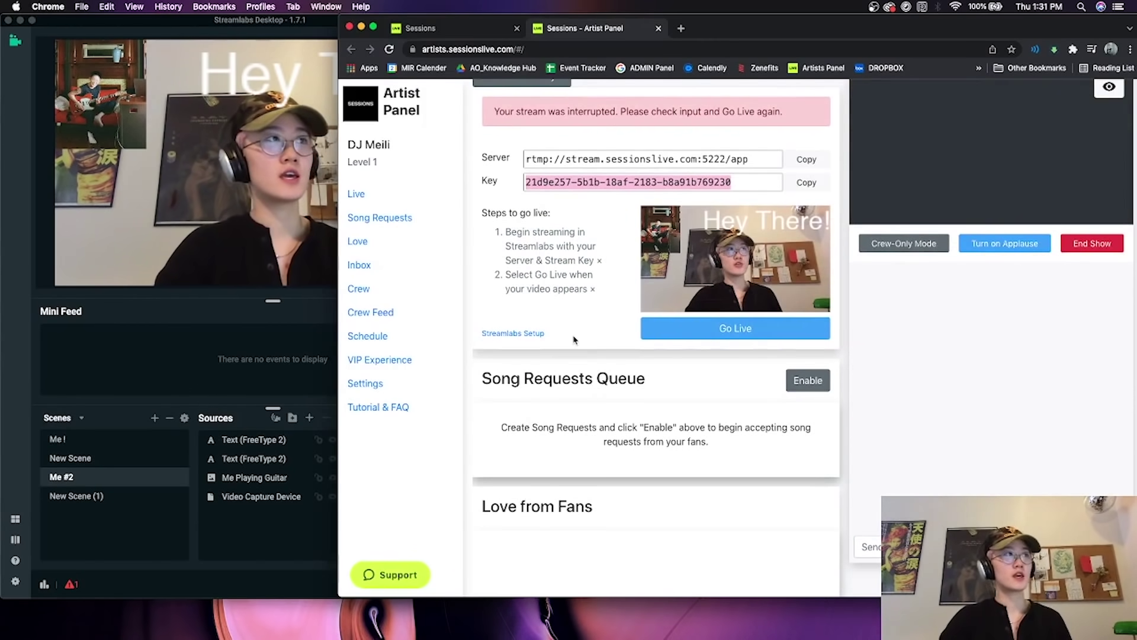
{"action": "scroll", "coordinate": [573, 339], "scroll_direction": "up", "scroll_amount": 1}
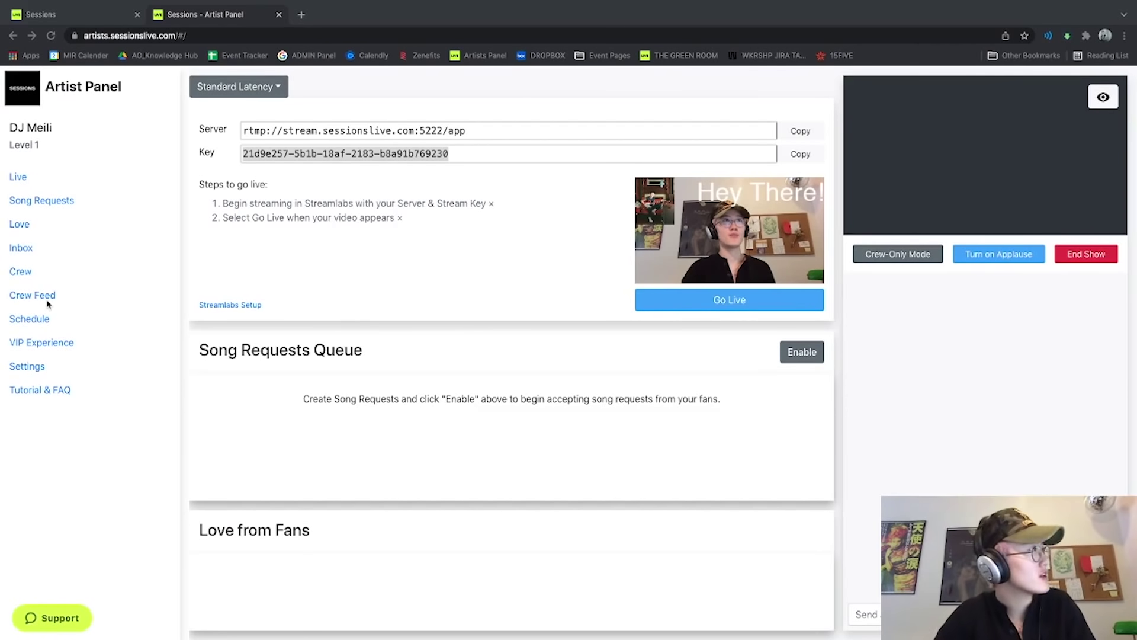
Schedule a show for Tuesday, February 22, 2022 at 8:00 PM and dismiss the confirmation.
{"action": "left_click", "coordinate": [42, 323]}
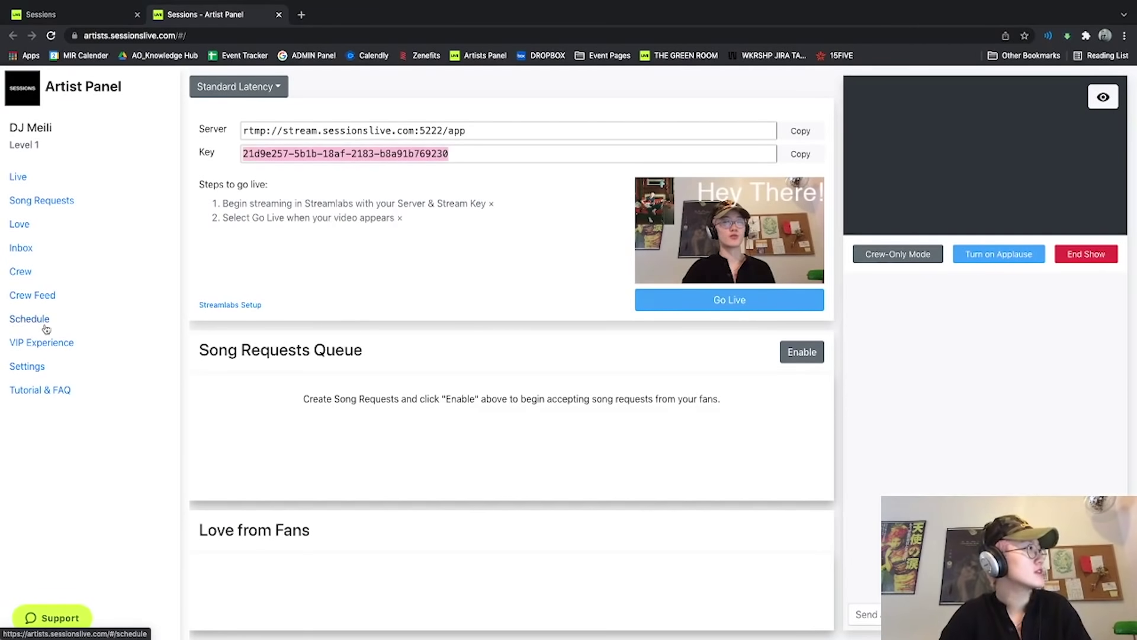
{"action": "left_click", "coordinate": [42, 322]}
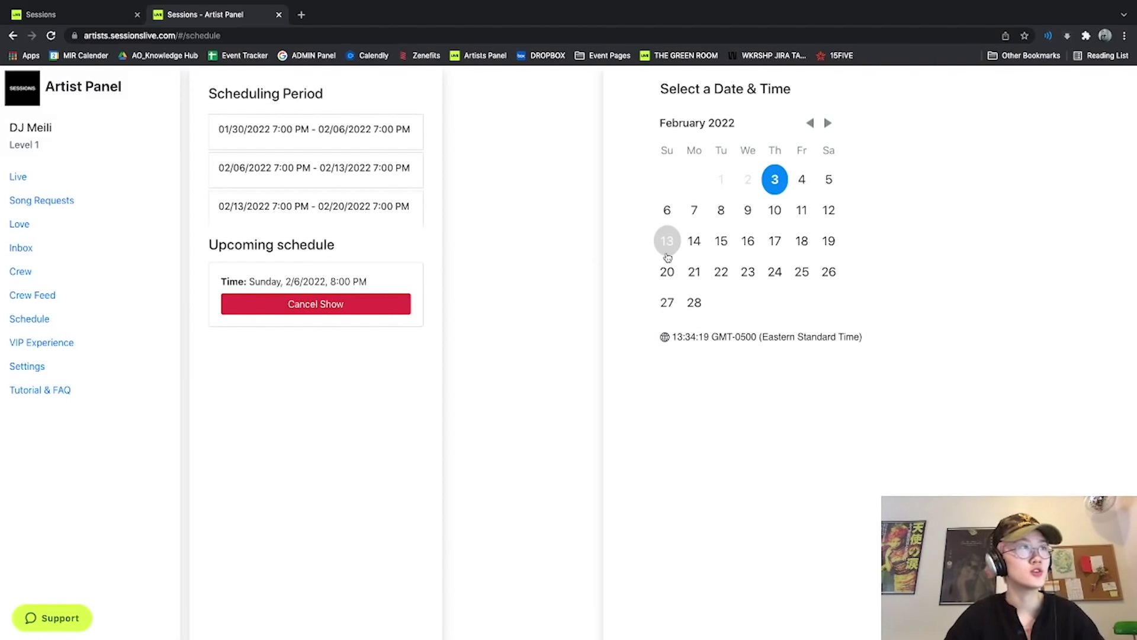
{"action": "left_click", "coordinate": [722, 272]}
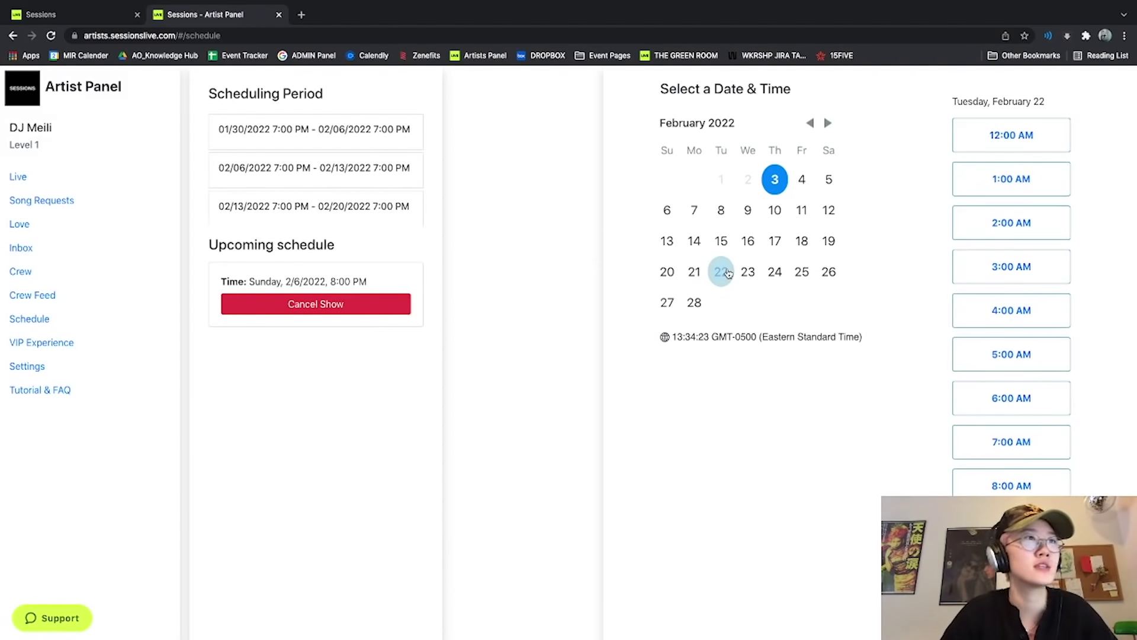
{"action": "scroll", "coordinate": [1096, 373], "scroll_direction": "down", "scroll_amount": 9}
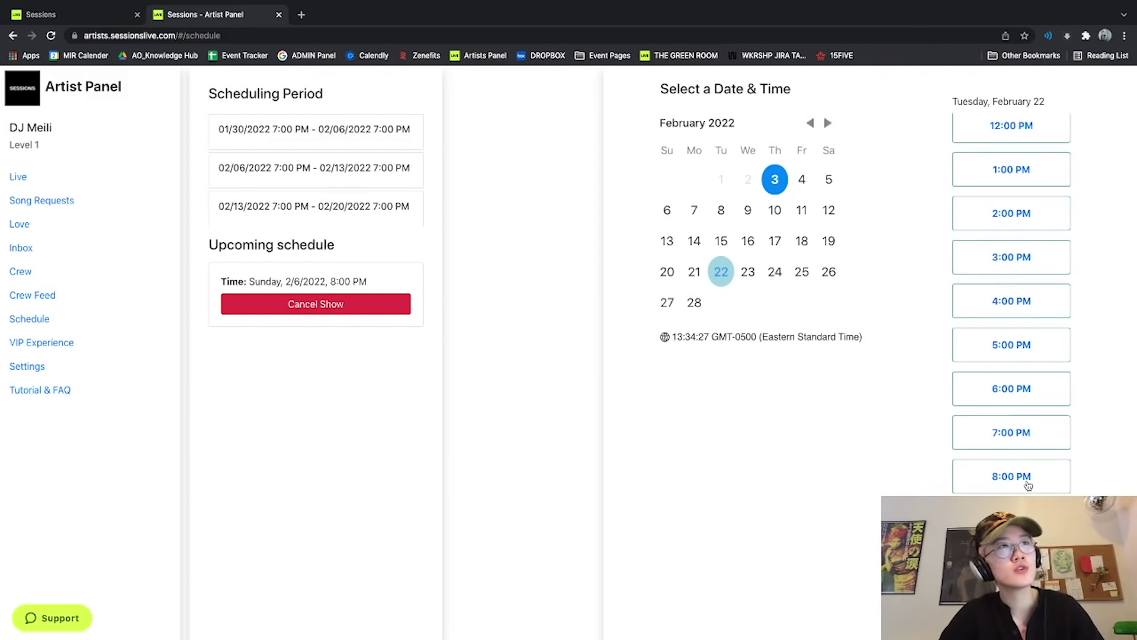
{"action": "scroll", "coordinate": [987, 237], "scroll_direction": "up", "scroll_amount": 1}
{"action": "scroll", "coordinate": [995, 259], "scroll_direction": "down", "scroll_amount": 1}
{"action": "left_click", "coordinate": [962, 473]}
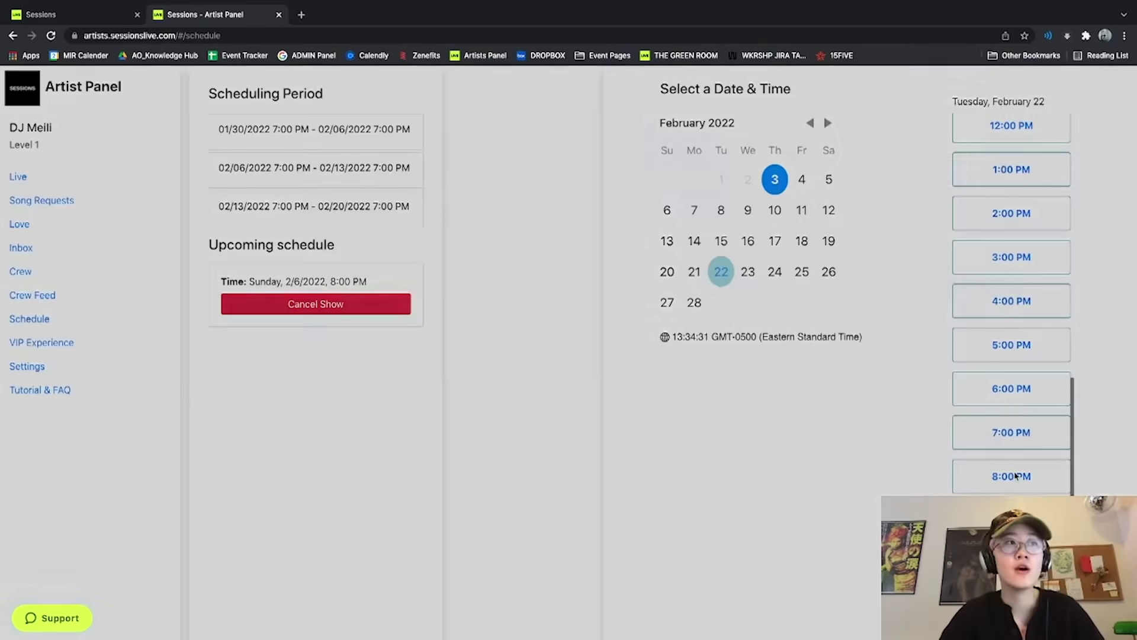
{"action": "left_click", "coordinate": [652, 220]}
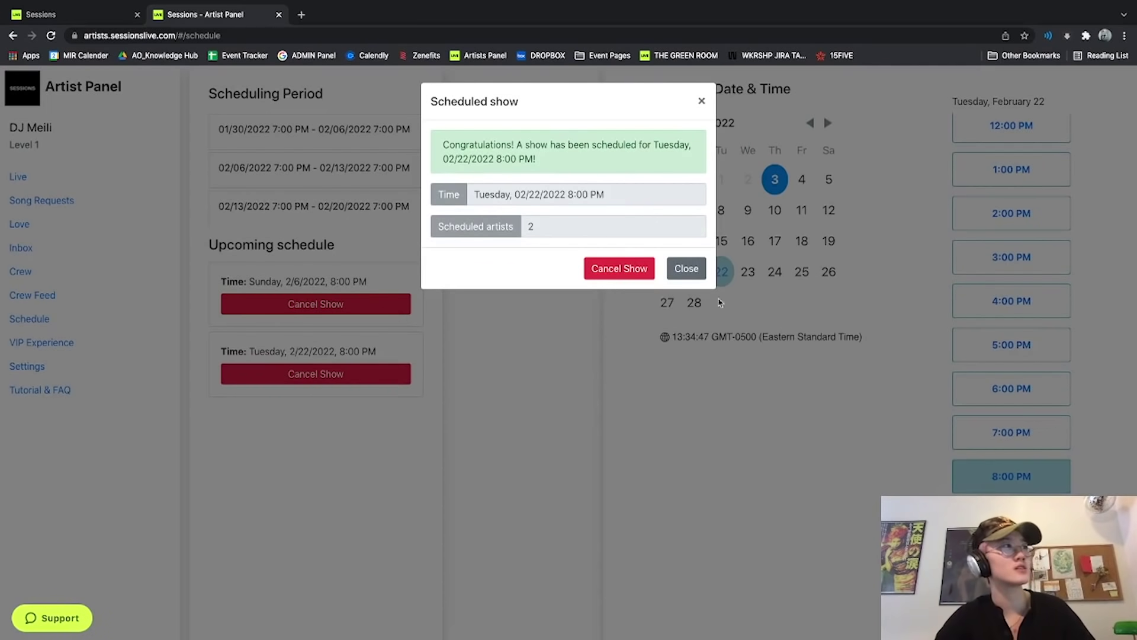
{"action": "left_click", "coordinate": [694, 270]}
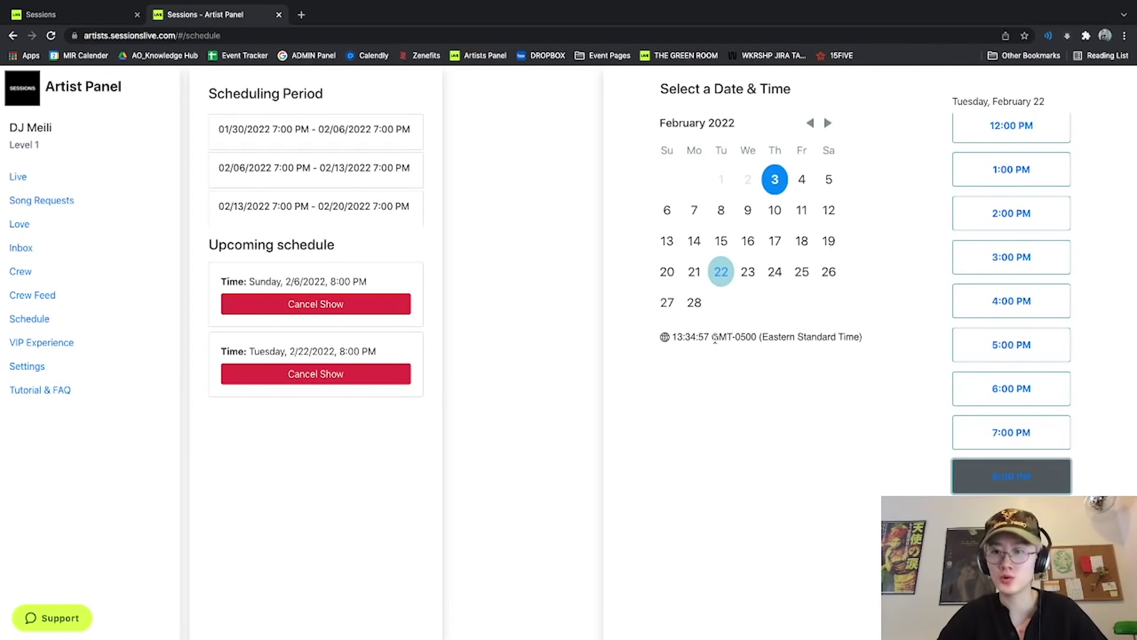
Highlight the timezone note beneath the schedule calendar.
{"action": "left_click_drag", "start_coordinate": [673, 336], "coordinate": [885, 337]}
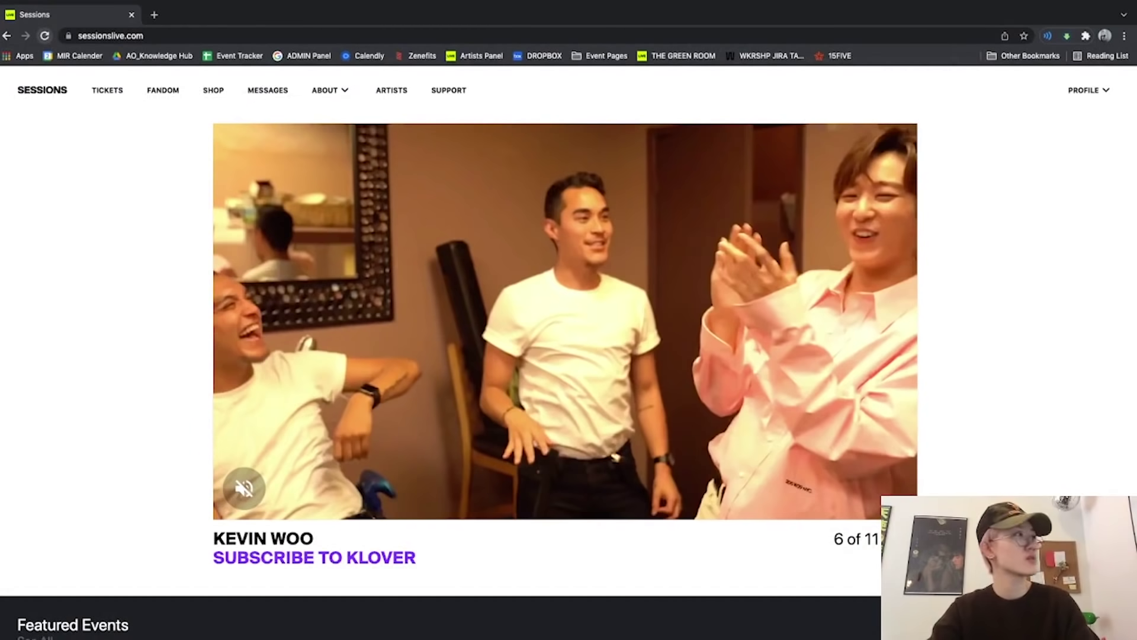
Go to the profile Settings page from the Artist Hub.
{"action": "left_click", "coordinate": [391, 90]}
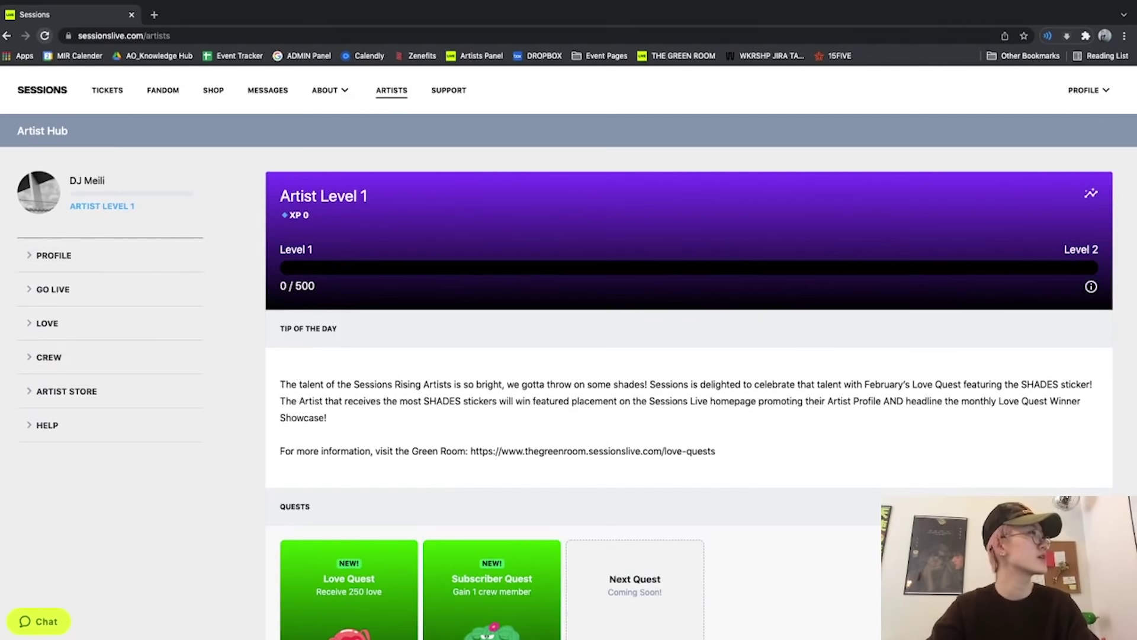
{"action": "left_click", "coordinate": [52, 255]}
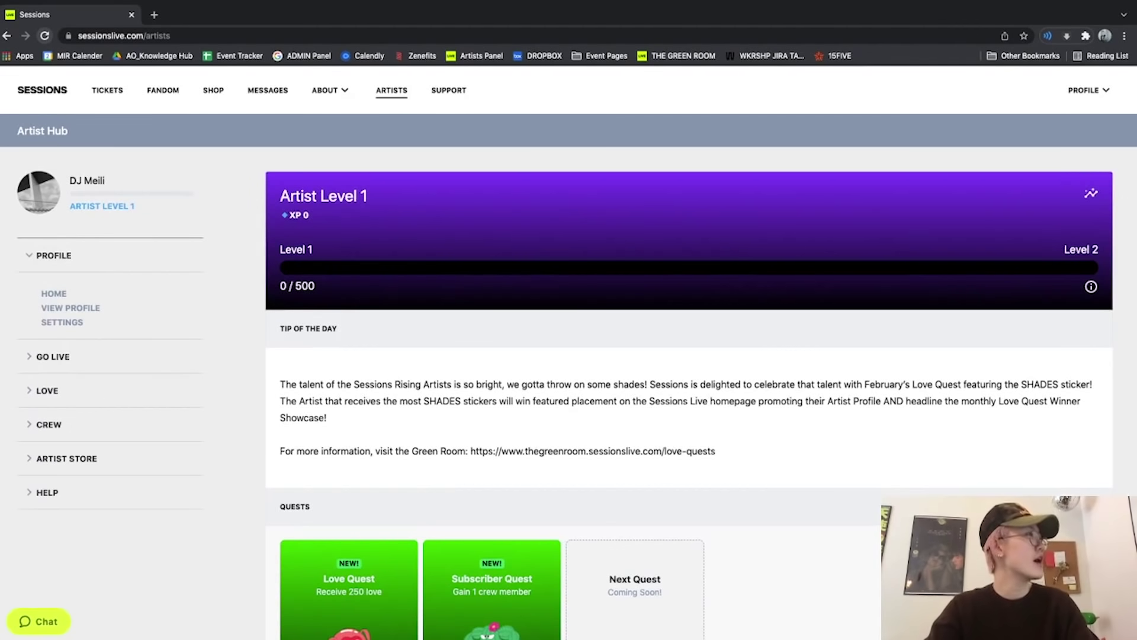
{"action": "left_click", "coordinate": [62, 322]}
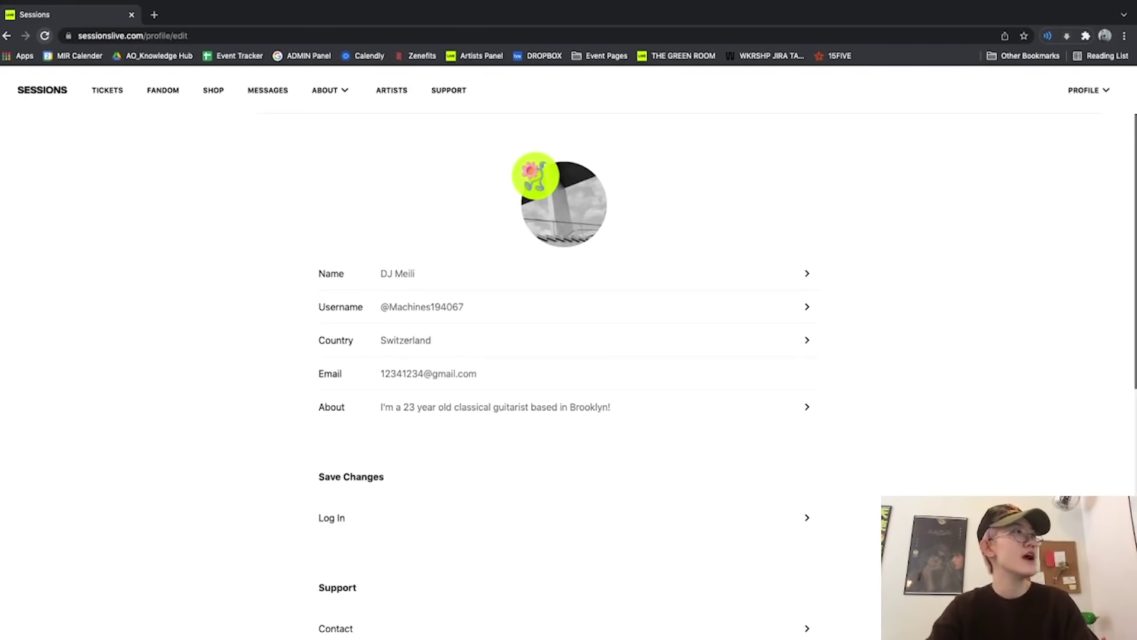
Upload the red-couch guitarist photo as the profile picture and submit the About entry.
{"action": "left_click", "coordinate": [535, 176]}
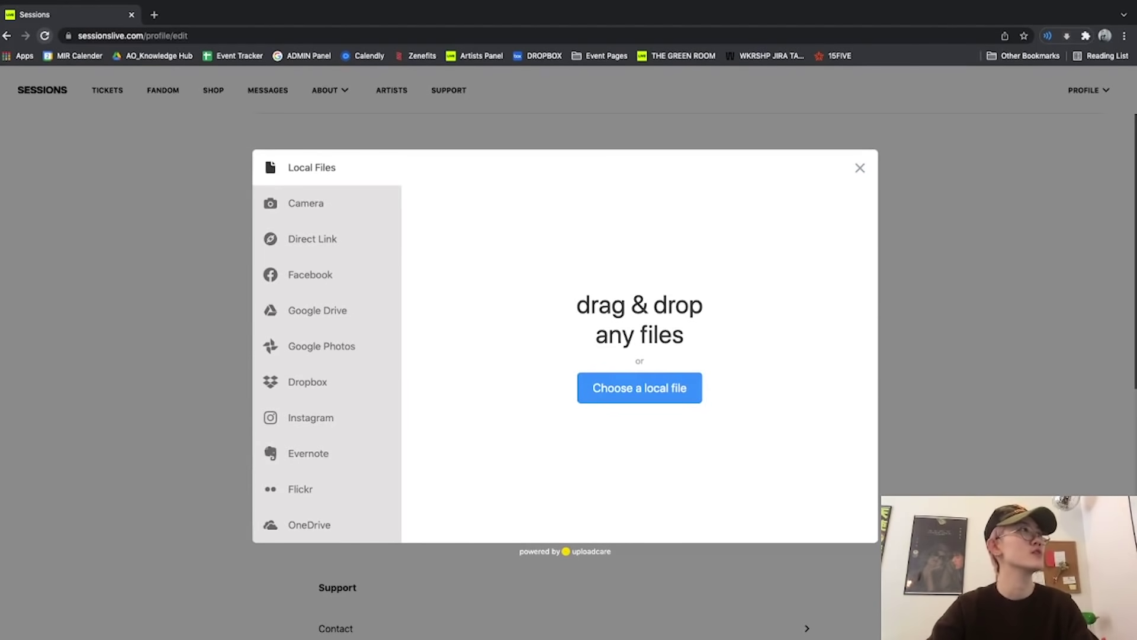
{"action": "left_click", "coordinate": [639, 388]}
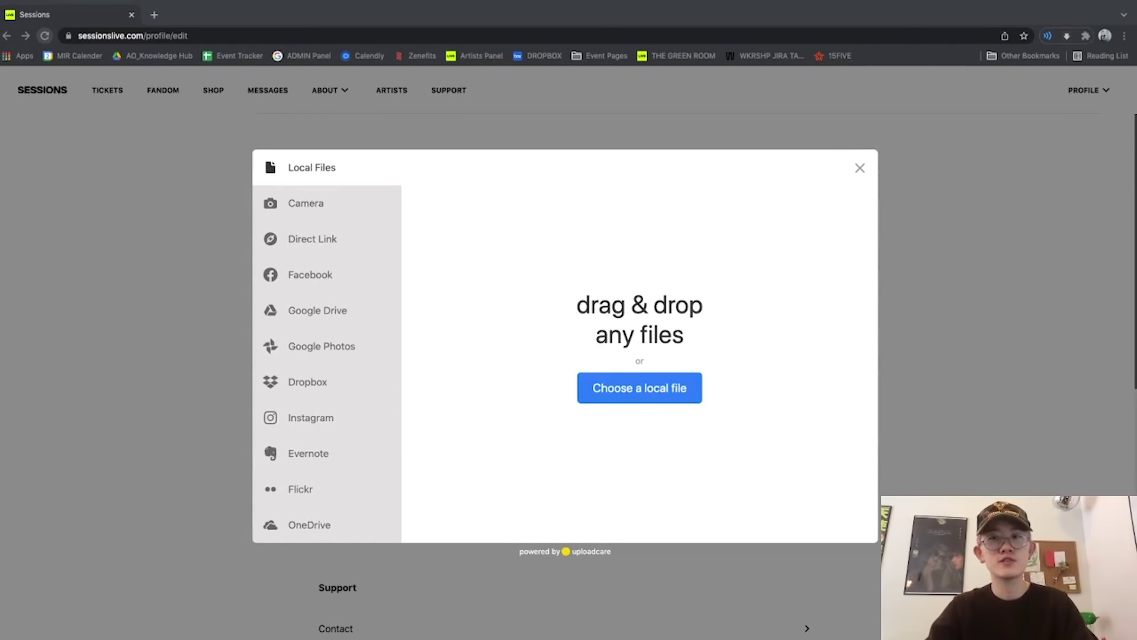
{"action": "key", "text": "Return"}
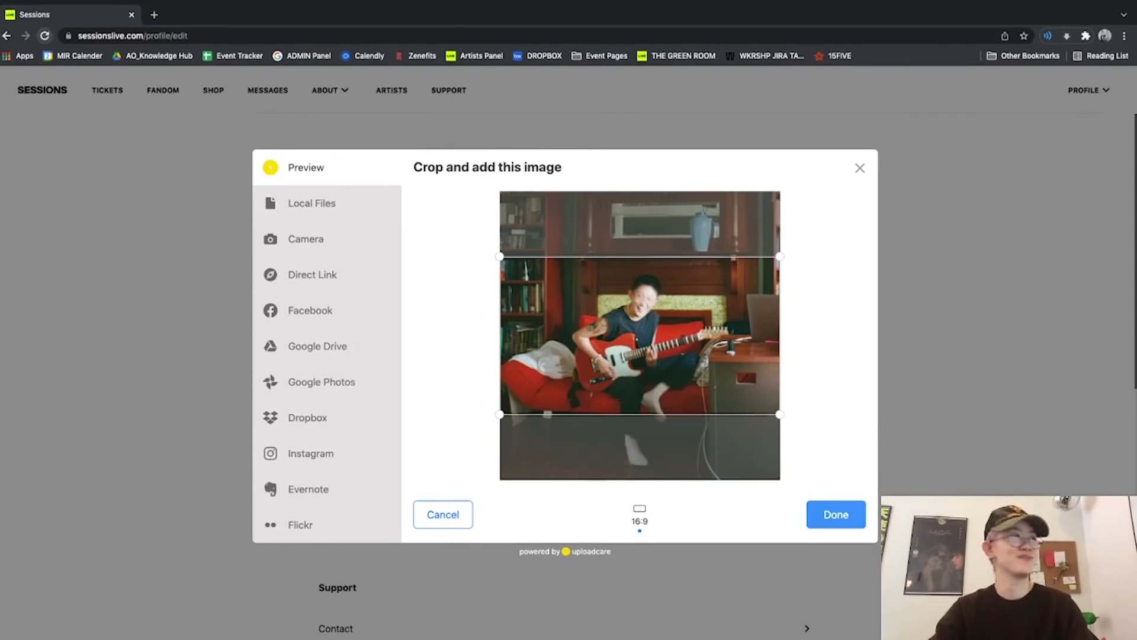
{"action": "key", "text": "Return"}
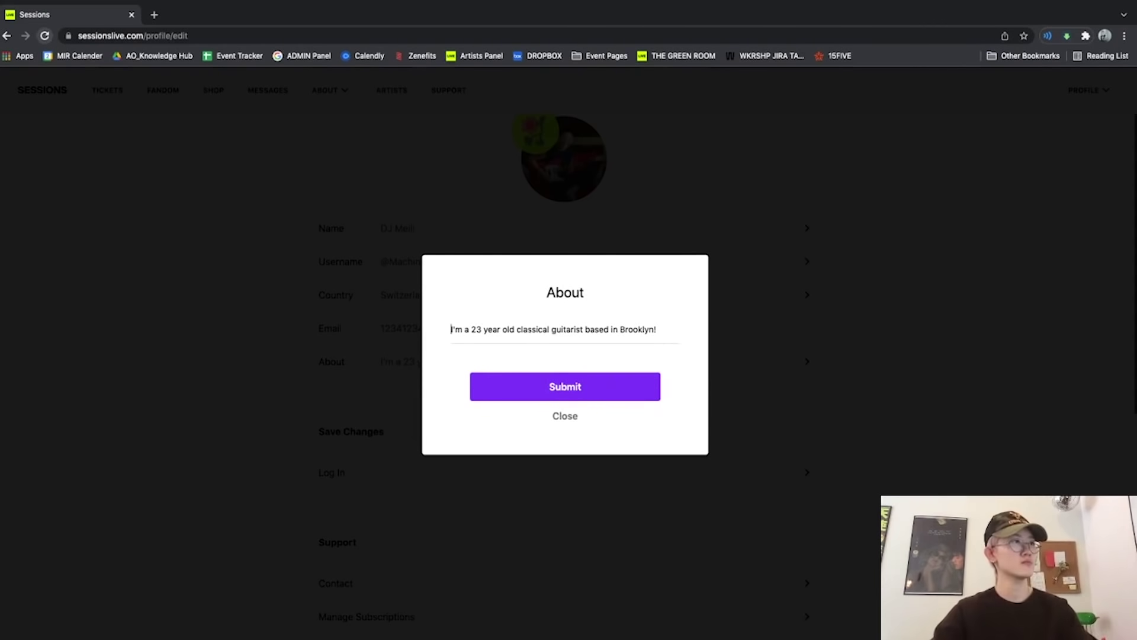
{"action": "left_click", "coordinate": [565, 386]}
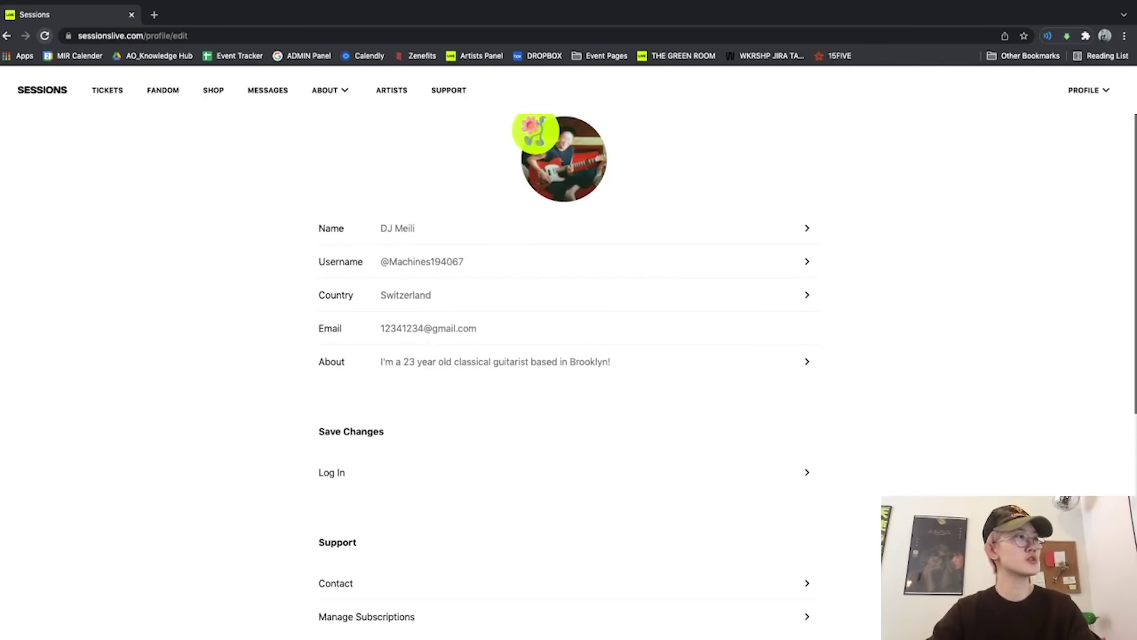
Look over the updated profile page, then return to the Artist Hub via ARTISTS.
{"action": "scroll", "coordinate": [569, 356], "scroll_direction": "down", "scroll_amount": 7}
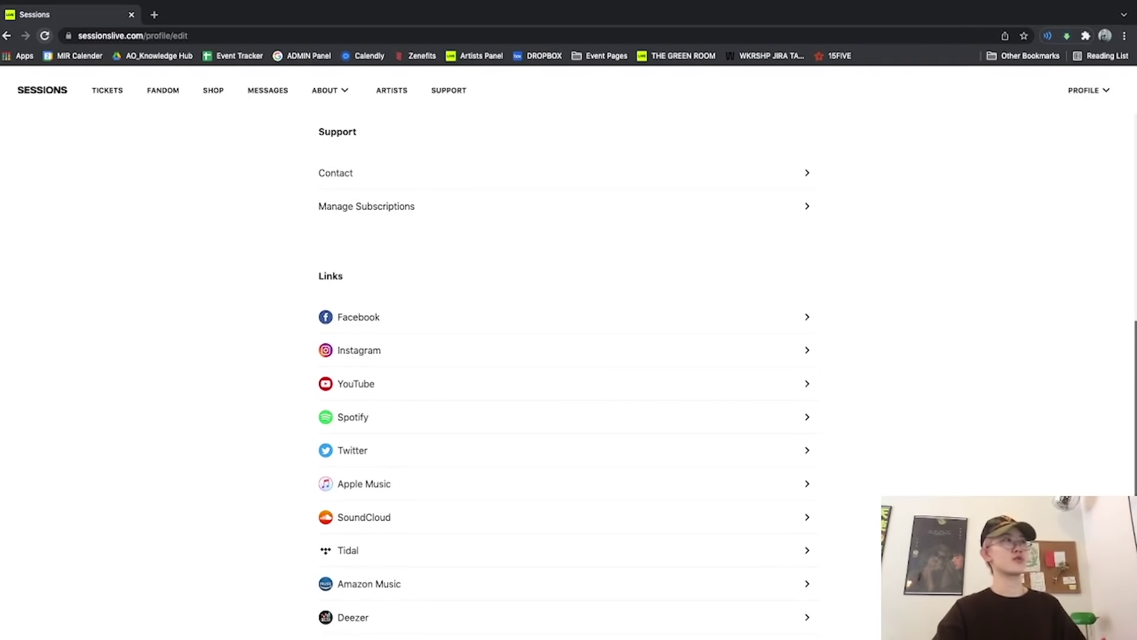
{"action": "scroll", "coordinate": [568, 355], "scroll_direction": "up", "scroll_amount": 8}
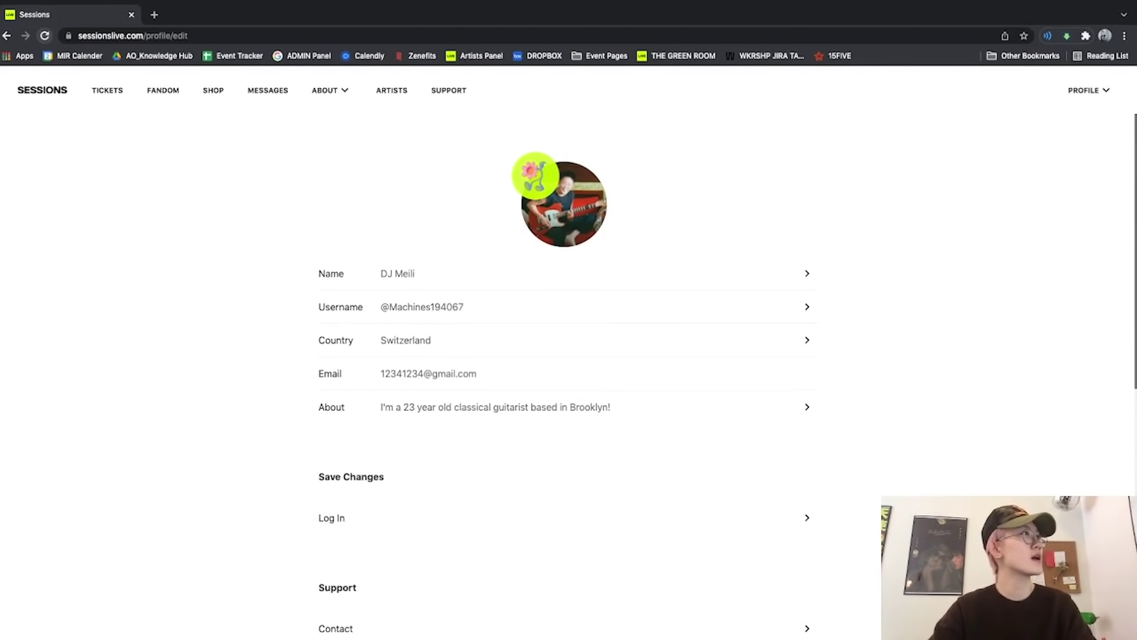
{"action": "left_click", "coordinate": [391, 91]}
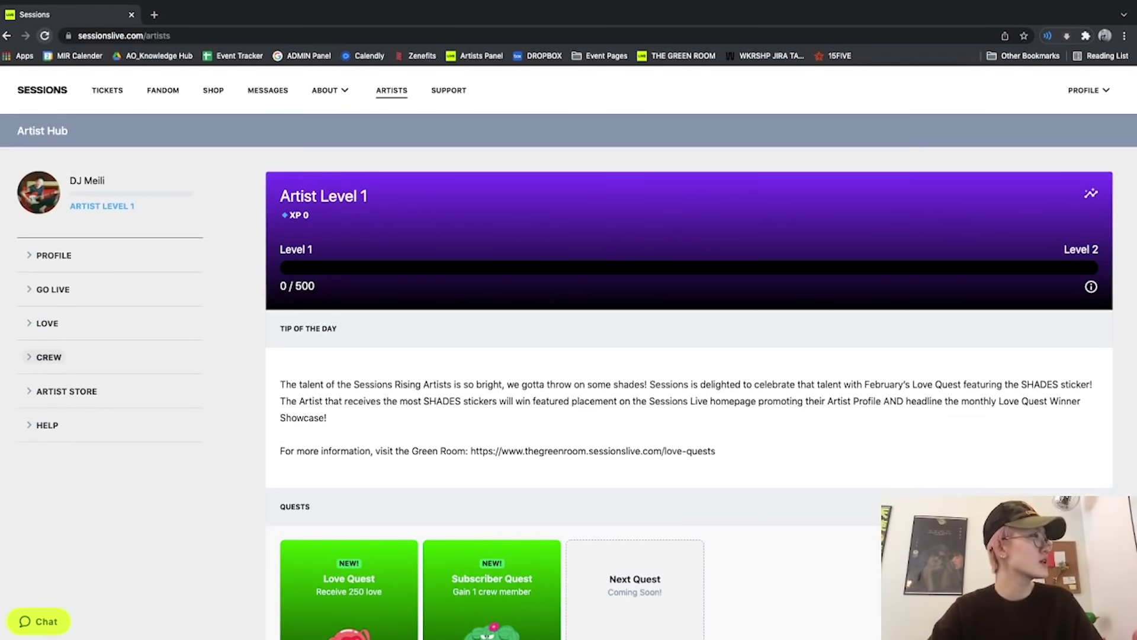
In Crew Settings, append ':-)' to the crew description and save it.
{"action": "left_click", "coordinate": [49, 357]}
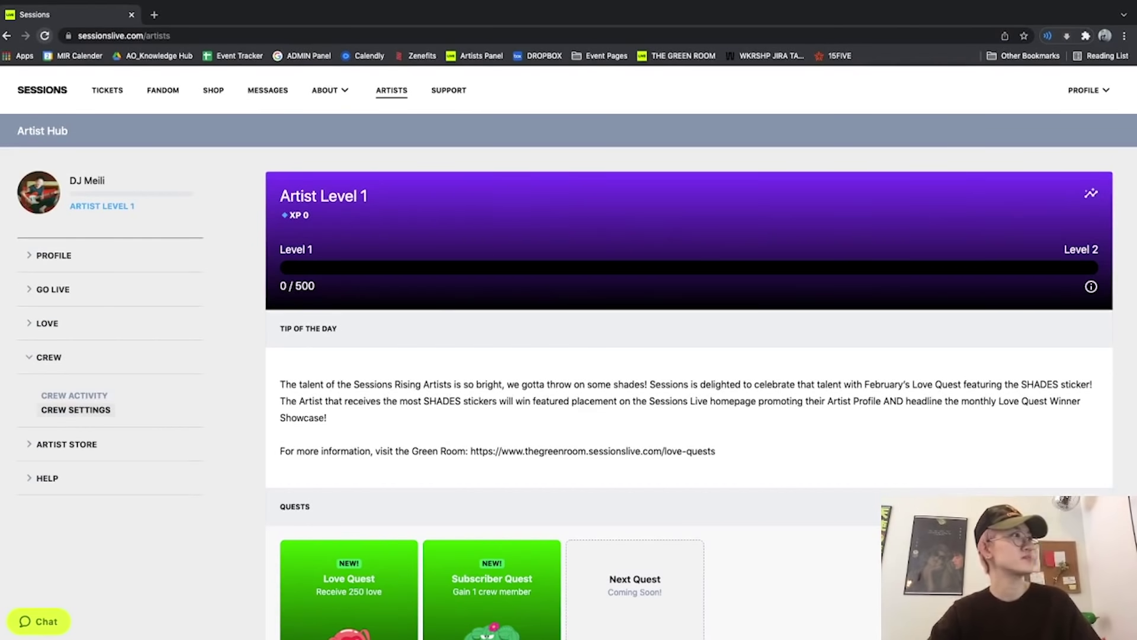
{"action": "left_click", "coordinate": [75, 409]}
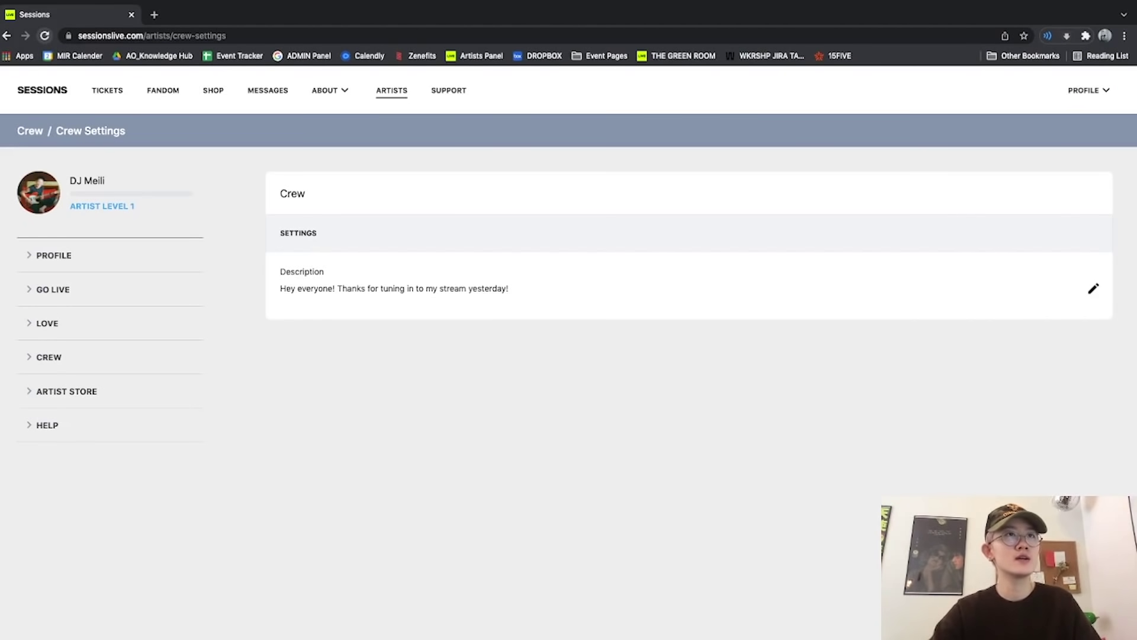
{"action": "left_click", "coordinate": [1094, 289]}
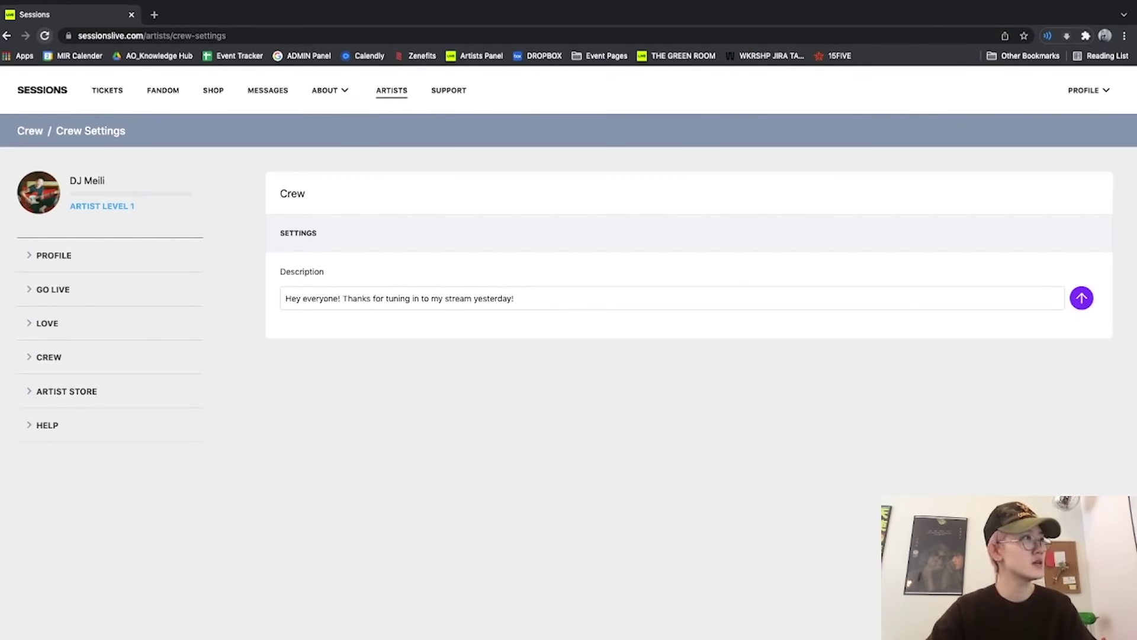
{"action": "left_click", "coordinate": [514, 298]}
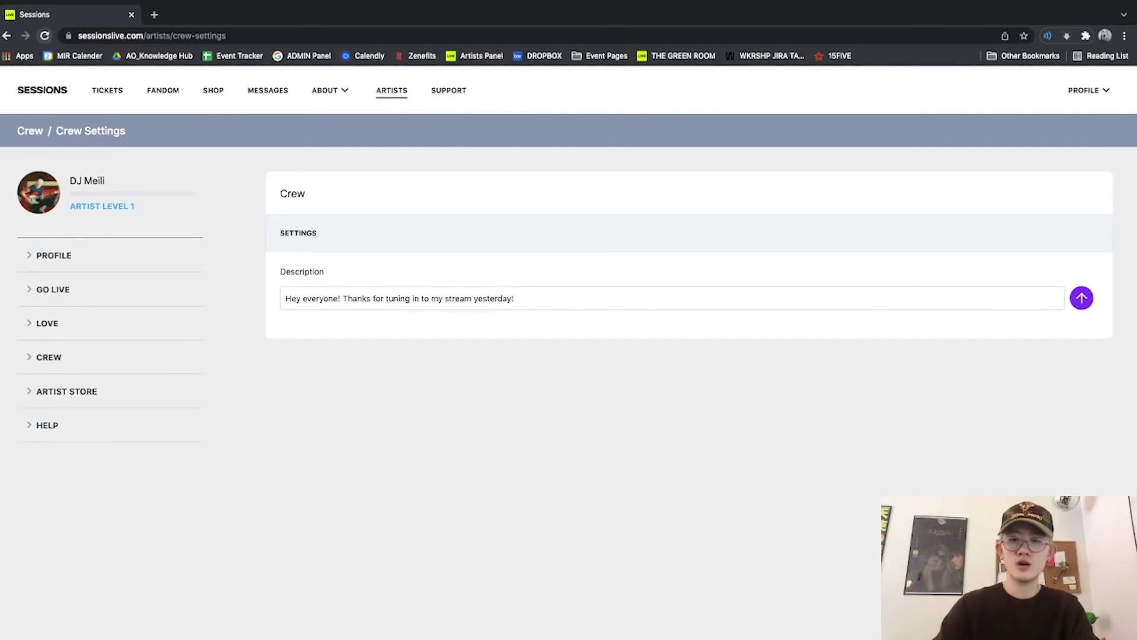
{"action": "left_click", "coordinate": [514, 298]}
{"action": "type", "text": ":-)"}
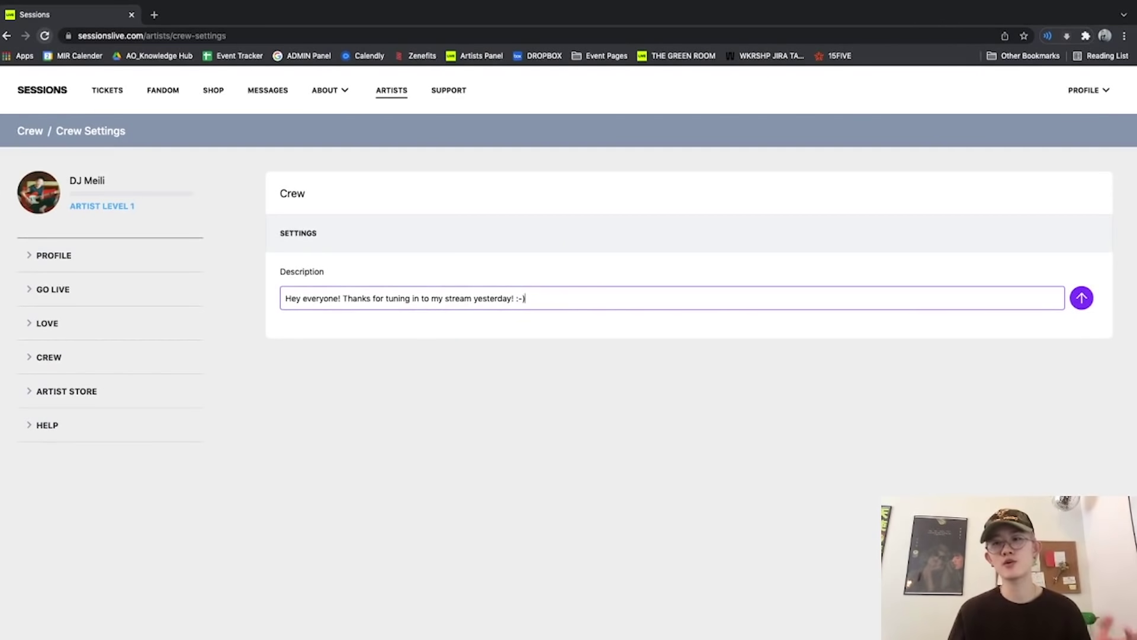
{"action": "key", "text": "Return"}
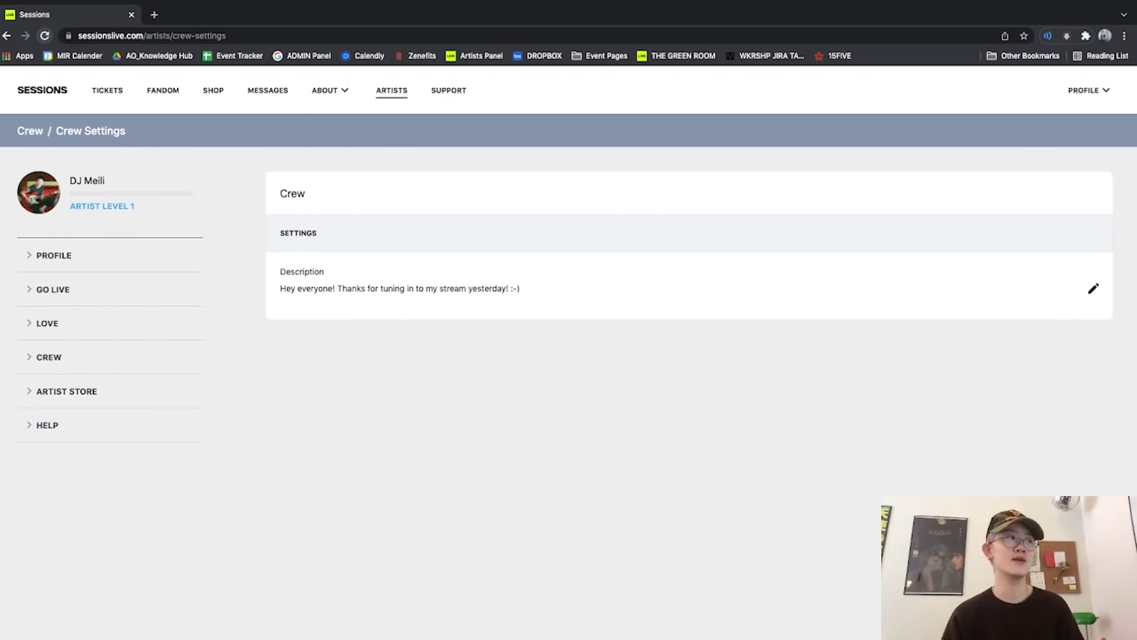